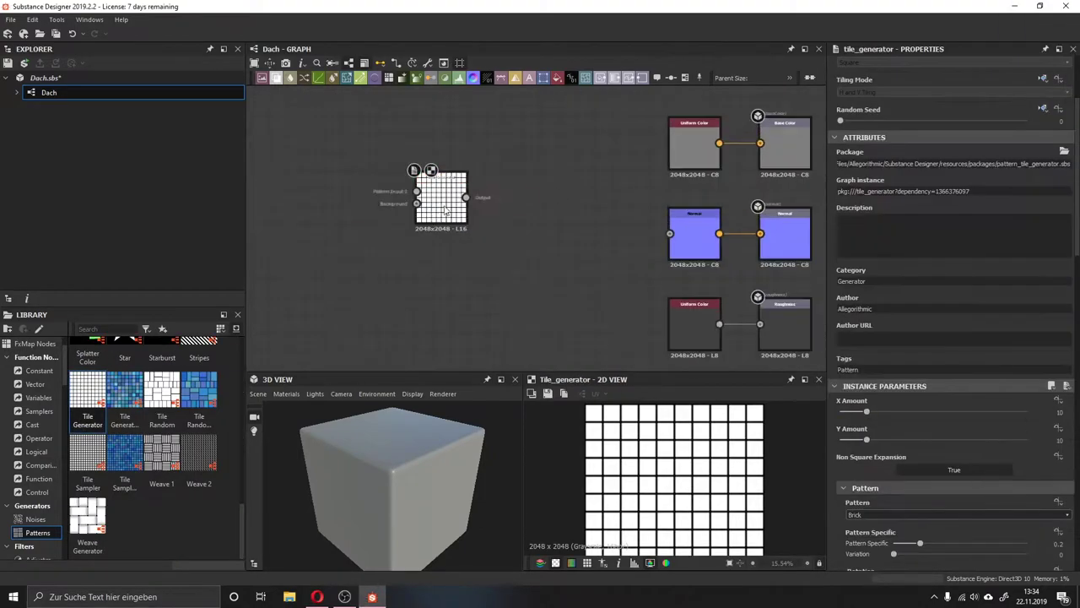
- Commit 4 as the Tile Generator's X Amount and shift the node slightly left
{"action": "key", "text": "Return"}
{"action": "scroll", "coordinate": [710, 475], "scroll_direction": "down", "scroll_amount": 2}
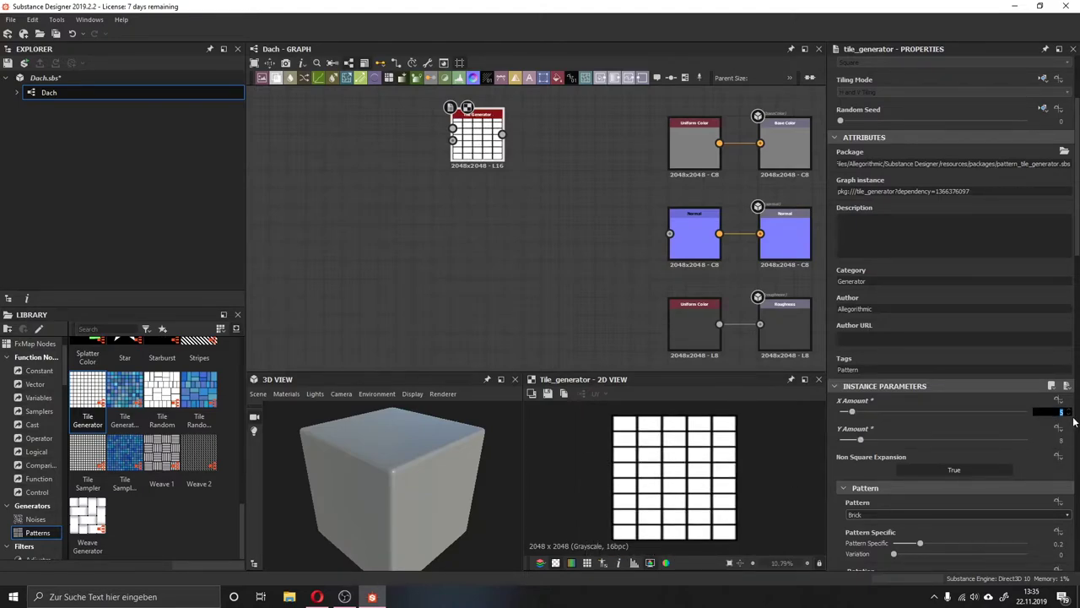
{"action": "scroll", "coordinate": [925, 455], "scroll_direction": "down", "scroll_amount": 3}
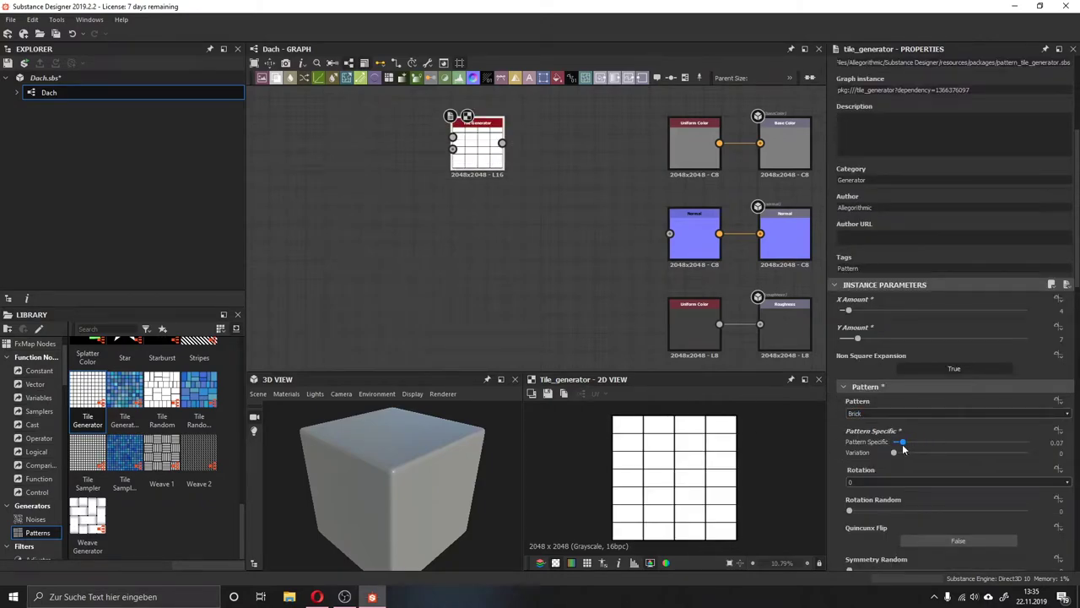
{"action": "scroll", "coordinate": [627, 458], "scroll_direction": "up", "scroll_amount": 2}
{"action": "left_click_drag", "start_coordinate": [476, 144], "coordinate": [459, 144]}
{"action": "scroll", "coordinate": [144, 439], "scroll_direction": "up", "scroll_amount": 10}
- Add Gradient Linear 1, Blend and Transformation 2D nodes, wiring tiles and gradient into Blend
{"action": "left_click_drag", "start_coordinate": [124, 515], "coordinate": [433, 256]}
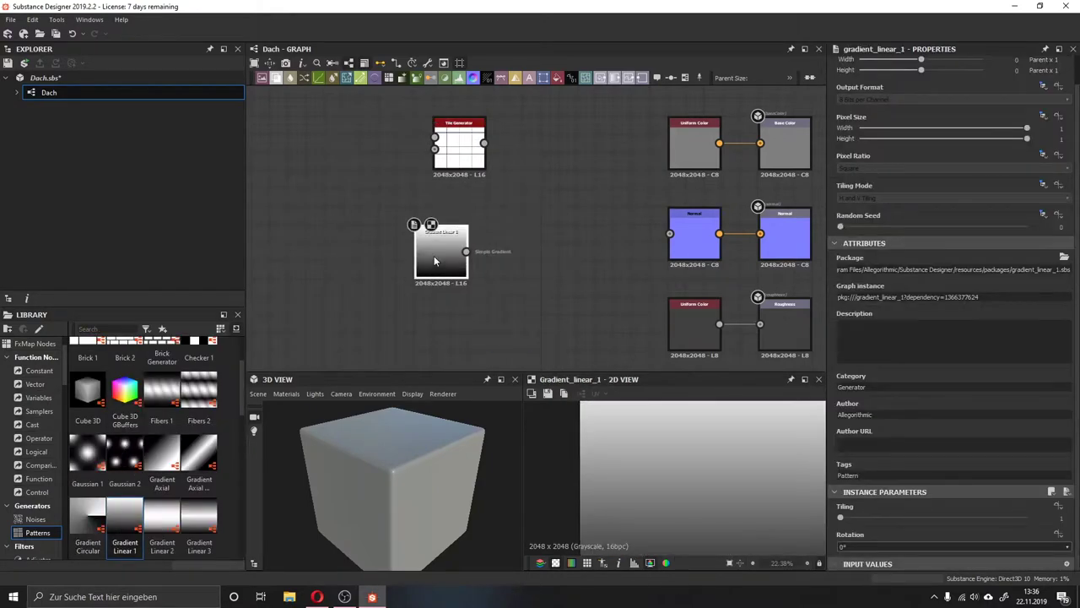
{"action": "key", "text": "space"}
{"action": "key", "text": "Return"}
{"action": "key", "text": "space"}
{"action": "key", "text": "Return"}
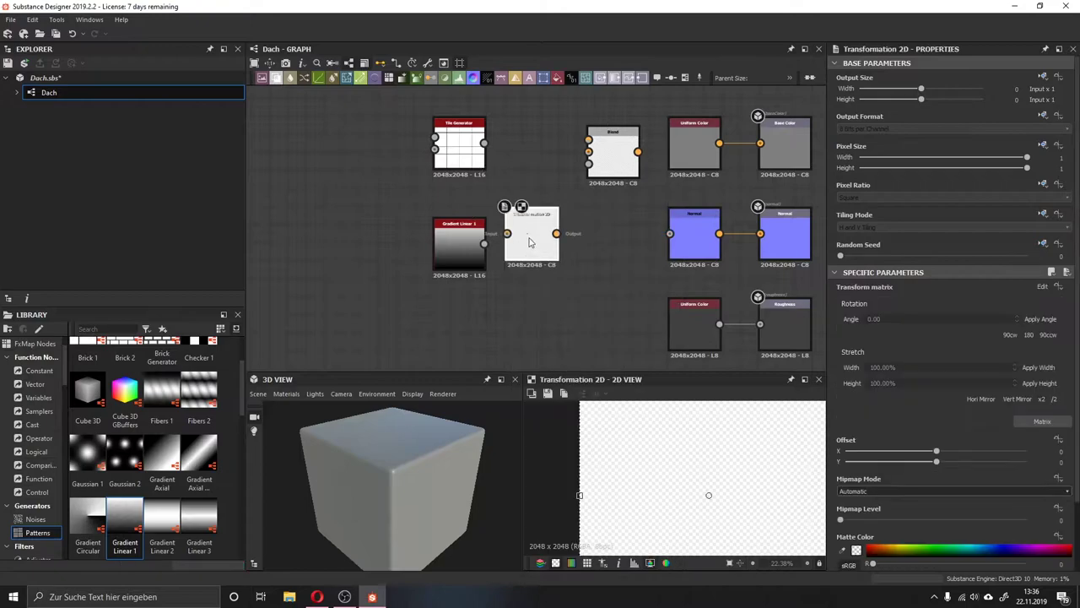
{"action": "left_click_drag", "start_coordinate": [484, 142], "coordinate": [588, 152]}
{"action": "left_click_drag", "start_coordinate": [556, 244], "coordinate": [588, 161]}
{"action": "double_click", "coordinate": [613, 156]}
{"action": "middle_click_drag", "start_coordinate": [625, 194], "coordinate": [579, 203]}
- Offset the Transformation 2D gradient vertically to form horizontal stripes
{"action": "left_click", "coordinate": [491, 269]}
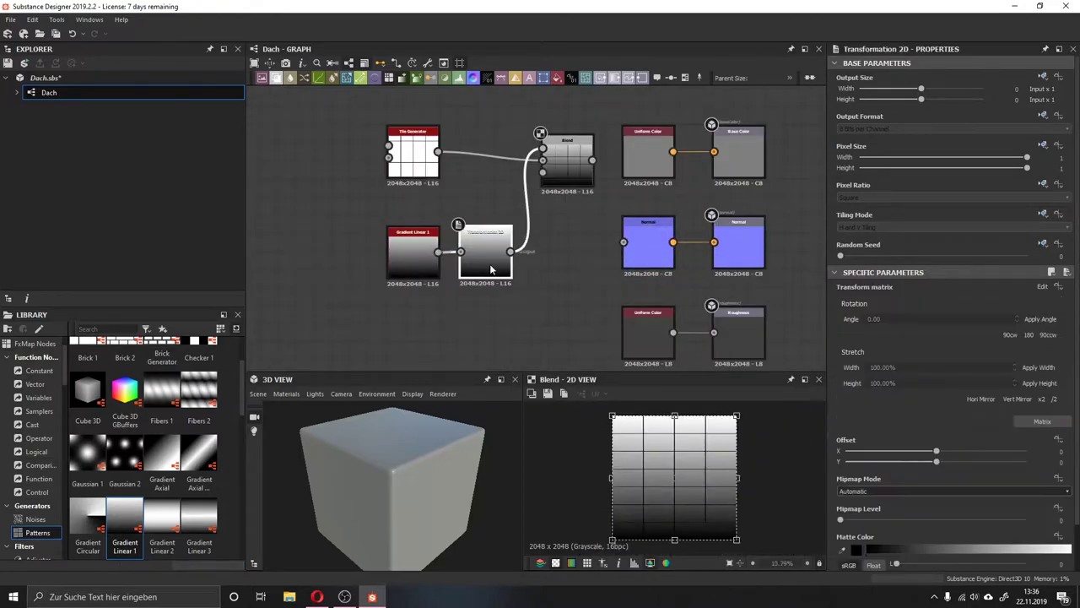
{"action": "scroll", "coordinate": [692, 531], "scroll_direction": "up", "scroll_amount": 4}
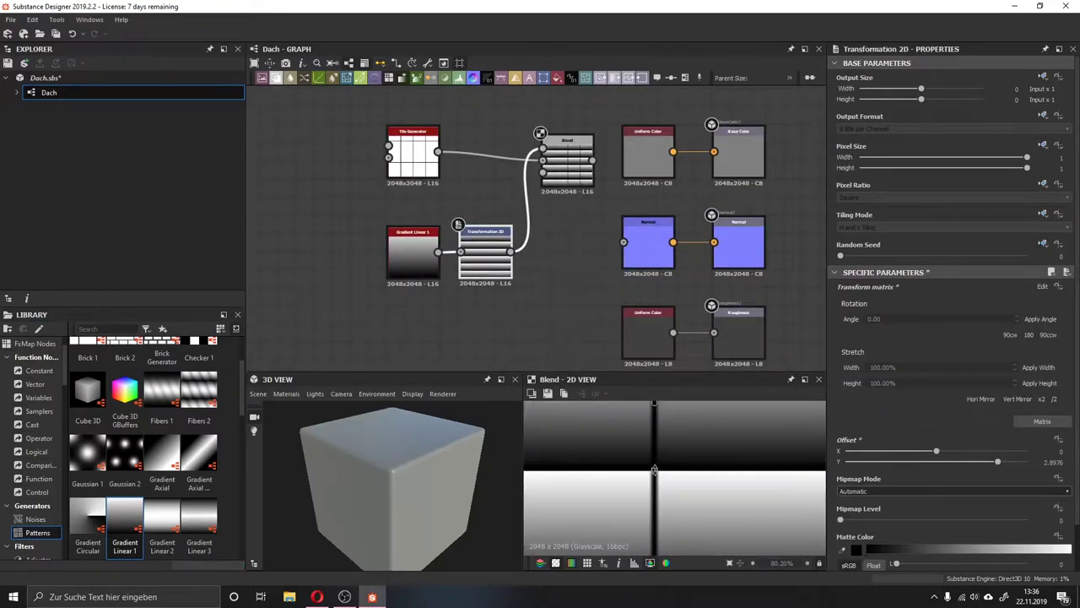
{"action": "mouse_move", "coordinate": [688, 506]}
{"action": "left_mouse_down"}
{"action": "mouse_move", "coordinate": [681, 441]}
{"action": "mouse_move", "coordinate": [675, 470]}
{"action": "left_mouse_up"}
{"action": "scroll", "coordinate": [675, 460], "scroll_direction": "up", "scroll_amount": 2}
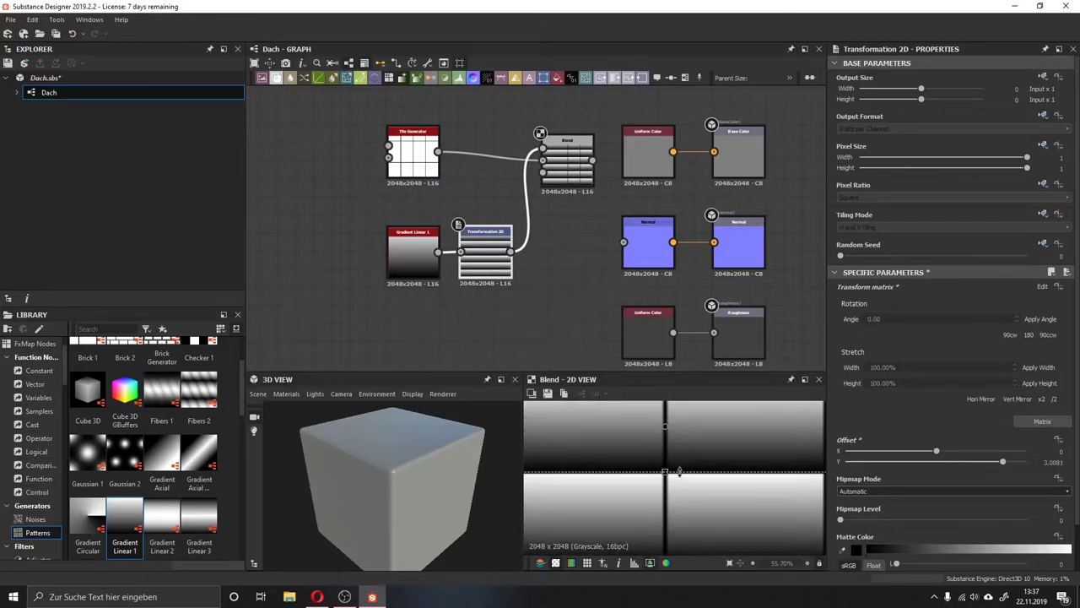
{"action": "scroll", "coordinate": [692, 481], "scroll_direction": "down", "scroll_amount": 3}
{"action": "scroll", "coordinate": [705, 460], "scroll_direction": "down", "scroll_amount": 1}
{"action": "scroll", "coordinate": [706, 461], "scroll_direction": "up", "scroll_amount": 3}
{"action": "scroll", "coordinate": [675, 460], "scroll_direction": "down", "scroll_amount": 1}
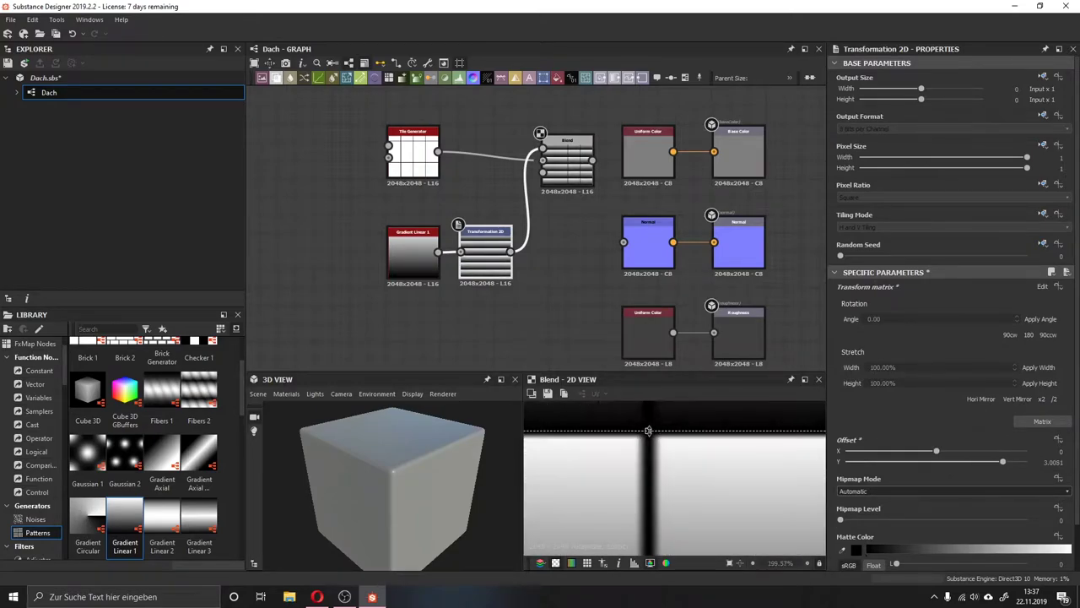
{"action": "left_click_drag", "start_coordinate": [646, 458], "coordinate": [611, 473]}
- Tidy the node layout and connect the Blend output into the Normal node
{"action": "left_click_drag", "start_coordinate": [412, 245], "coordinate": [396, 181]}
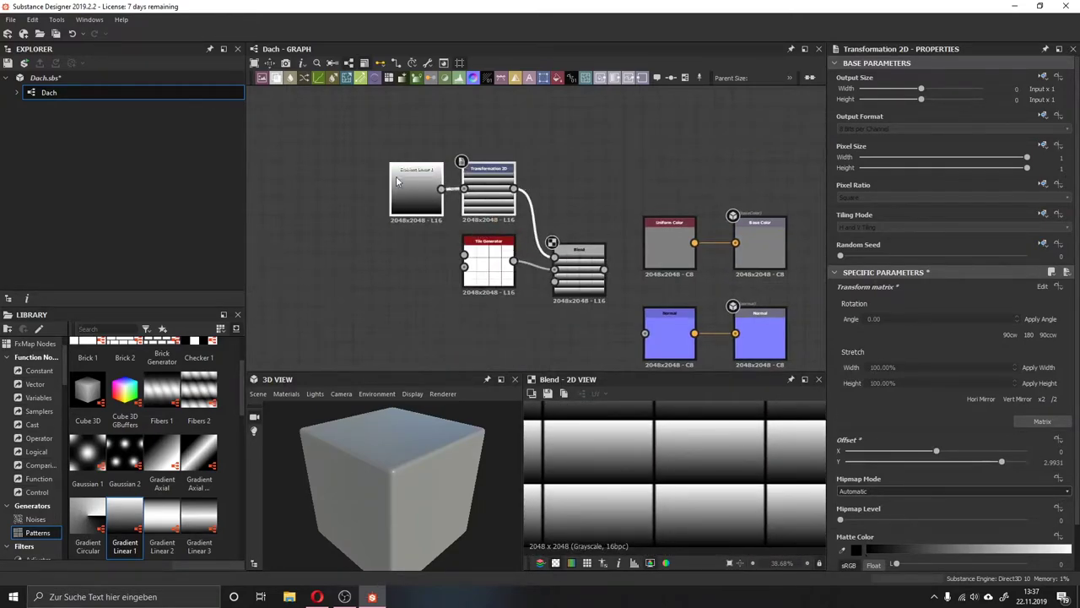
{"action": "left_click_drag", "start_coordinate": [620, 335], "coordinate": [644, 333]}
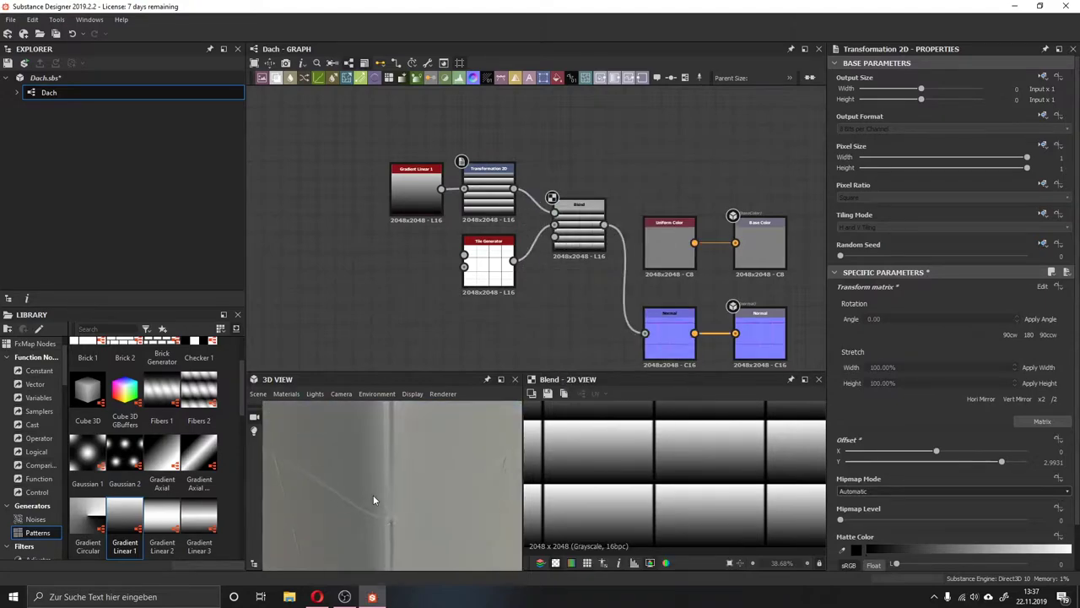
{"action": "mouse_move", "coordinate": [373, 494]}
{"action": "left_mouse_down"}
{"action": "mouse_move", "coordinate": [438, 428]}
{"action": "mouse_move", "coordinate": [380, 448]}
{"action": "mouse_move", "coordinate": [422, 437]}
{"action": "mouse_move", "coordinate": [473, 456]}
{"action": "left_mouse_up"}
{"action": "scroll", "coordinate": [649, 435], "scroll_direction": "up", "scroll_amount": 10}
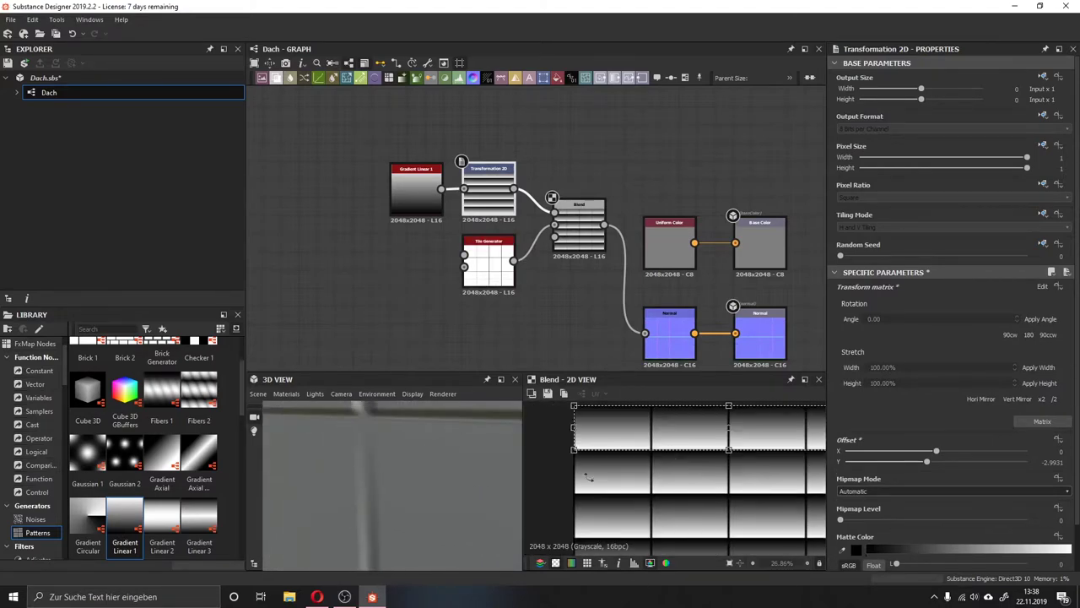
{"action": "left_click_drag", "start_coordinate": [425, 199], "coordinate": [335, 199]}
- Insert a trial Levels node before Transformation 2D, shift its midtone, then undo
{"action": "key", "text": "space"}
{"action": "left_click", "coordinate": [439, 213]}
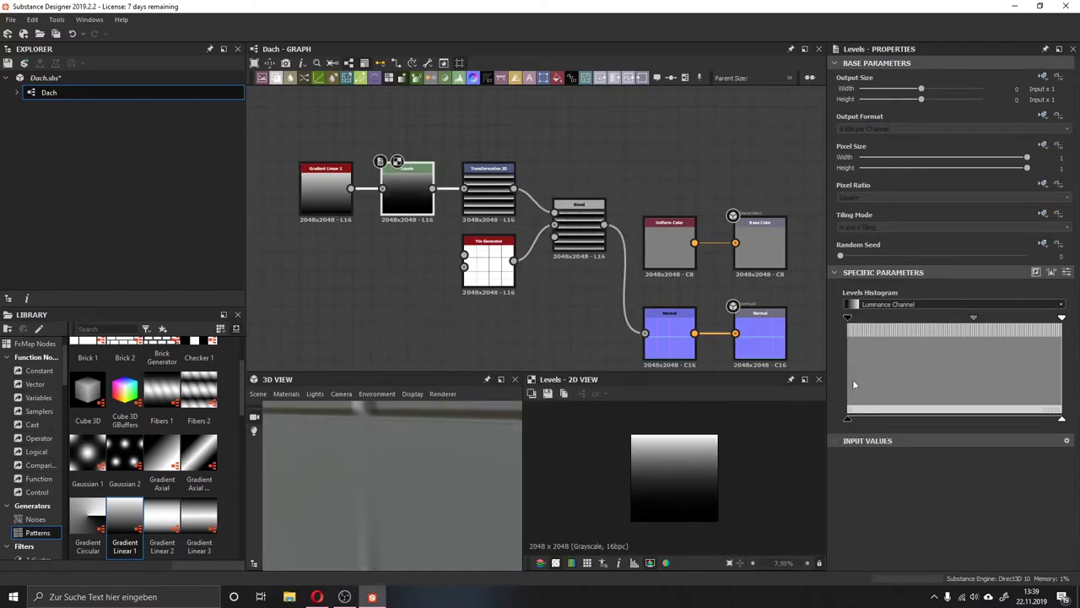
{"action": "left_click_drag", "start_coordinate": [954, 319], "coordinate": [961, 317]}
{"action": "mouse_move", "coordinate": [438, 515]}
{"action": "left_mouse_down"}
{"action": "mouse_move", "coordinate": [376, 411]}
{"action": "mouse_move", "coordinate": [346, 425]}
{"action": "mouse_move", "coordinate": [435, 479]}
{"action": "left_mouse_up"}
{"action": "left_click_drag", "start_coordinate": [961, 318], "coordinate": [943, 318]}
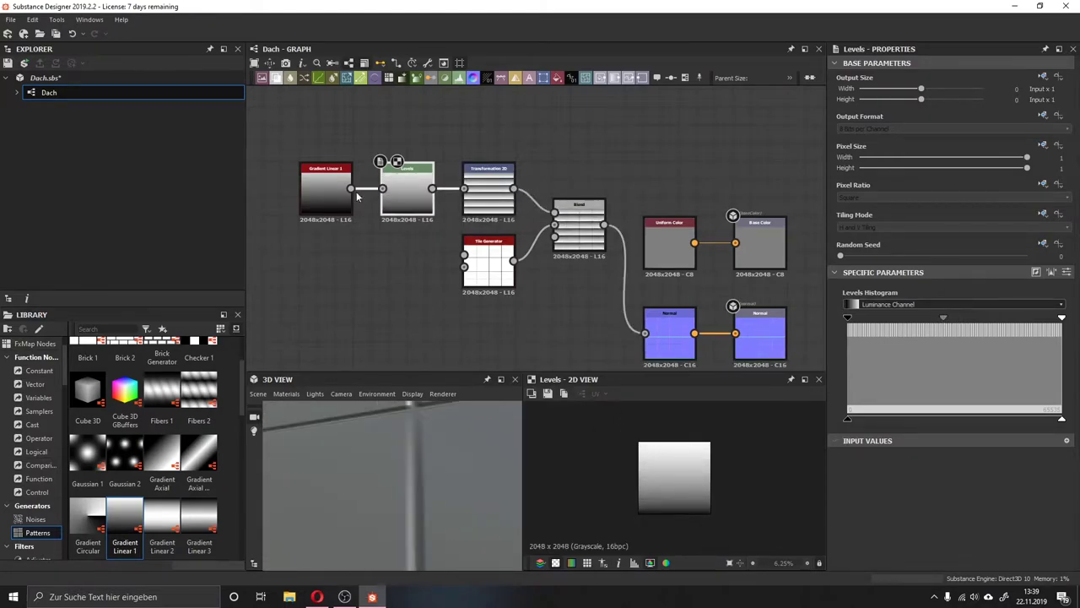
{"action": "key", "text": "ctrl+z"}
- Rearrange the left node group and inspect the Blend and Tile Generator nodes
{"action": "scroll", "coordinate": [531, 346], "scroll_direction": "down", "scroll_amount": 2}
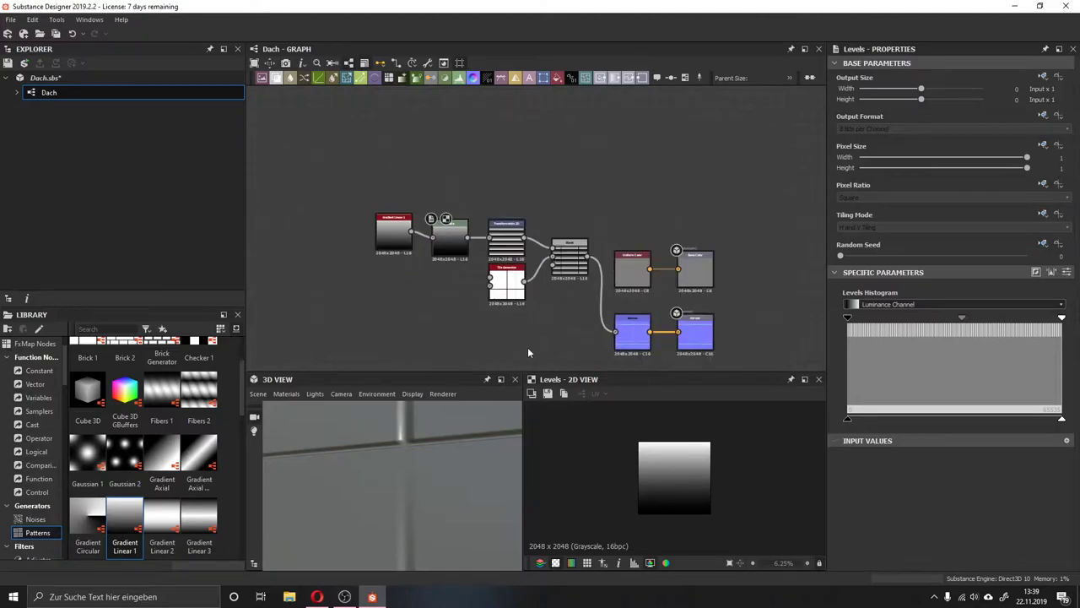
{"action": "middle_click_drag", "start_coordinate": [595, 320], "coordinate": [517, 253]}
{"action": "scroll", "coordinate": [433, 434], "scroll_direction": "down", "scroll_amount": 3}
{"action": "mouse_move", "coordinate": [433, 435]}
{"action": "left_mouse_down"}
{"action": "mouse_move", "coordinate": [445, 532]}
{"action": "mouse_move", "coordinate": [432, 461]}
{"action": "left_mouse_up"}
{"action": "left_click", "coordinate": [491, 188]}
{"action": "left_click_drag", "start_coordinate": [525, 233], "coordinate": [437, 246]}
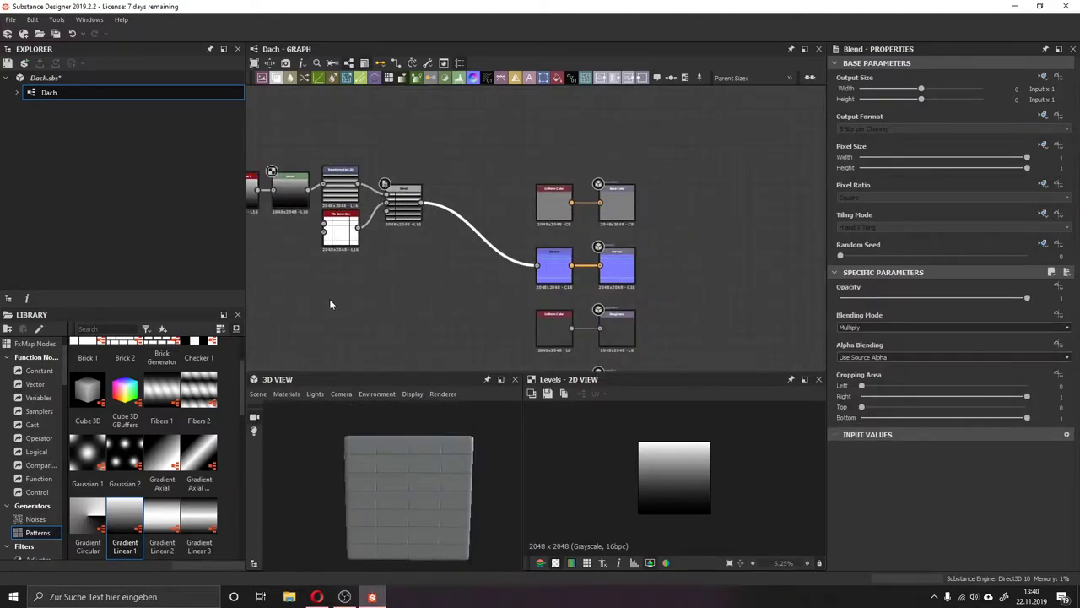
{"action": "scroll", "coordinate": [388, 455], "scroll_direction": "up", "scroll_amount": 3}
{"action": "left_click", "coordinate": [328, 266]}
{"action": "middle_click_drag", "start_coordinate": [360, 251], "coordinate": [364, 285]}
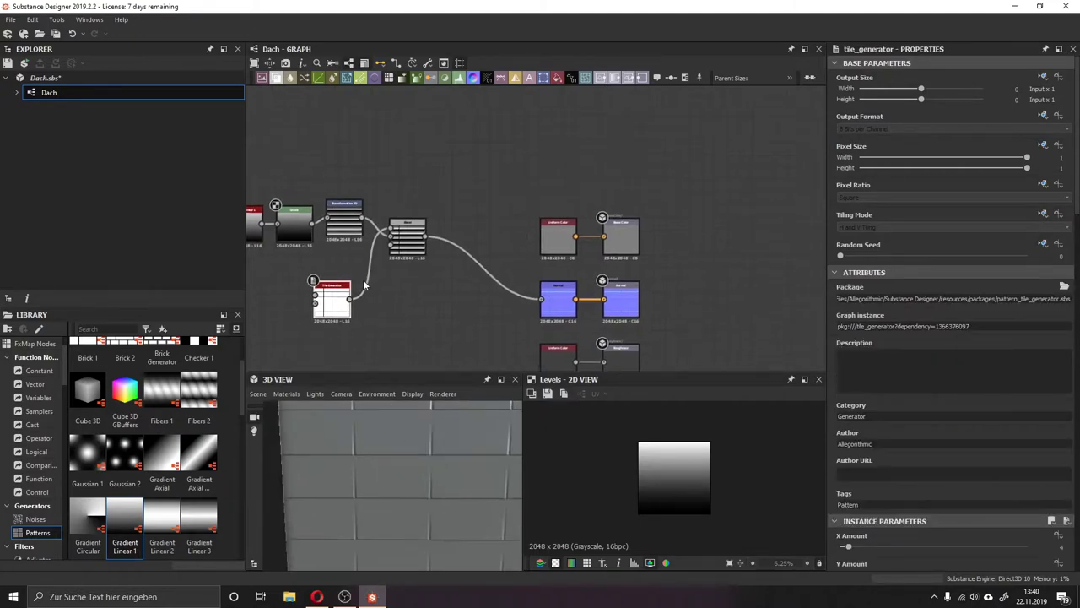
- Delete the Levels node and select the Normal node to view its settings
{"action": "left_click", "coordinate": [293, 221]}
{"action": "key", "text": "Delete"}
{"action": "left_click_drag", "start_coordinate": [397, 481], "coordinate": [371, 385]}
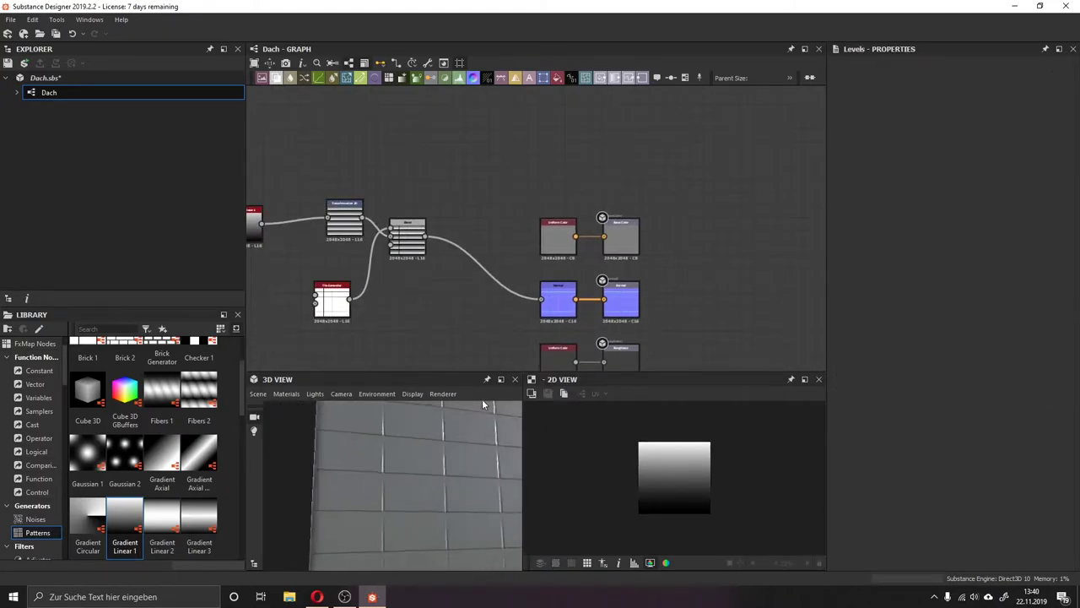
{"action": "left_click", "coordinate": [558, 299]}
{"action": "left_click_drag", "start_coordinate": [358, 435], "coordinate": [385, 554]}
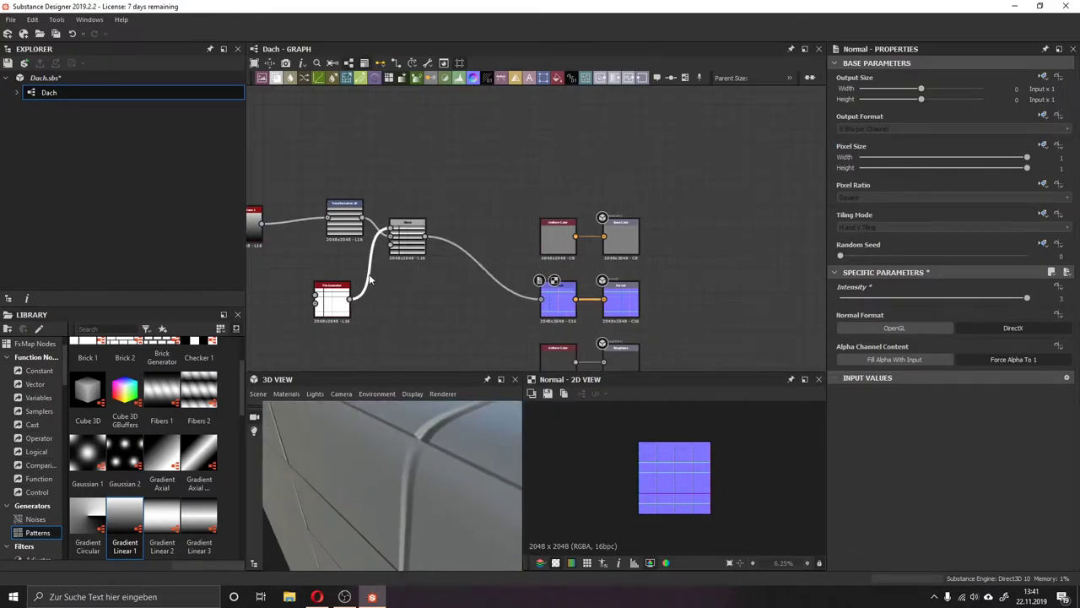
- Insert an Edge Detect node on the tiles-to-Blend link, then delete it
{"action": "left_click_drag", "start_coordinate": [350, 297], "coordinate": [368, 240]}
{"action": "left_click", "coordinate": [396, 243]}
{"action": "scroll", "coordinate": [864, 452], "scroll_direction": "down", "scroll_amount": 1}
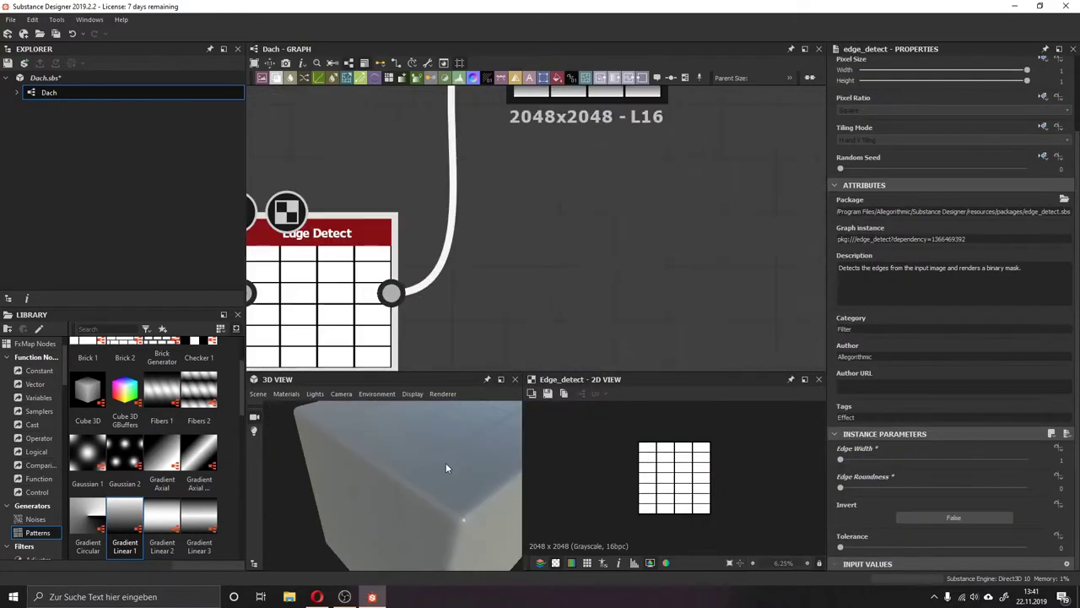
{"action": "scroll", "coordinate": [308, 318], "scroll_direction": "up", "scroll_amount": 5}
{"action": "left_click_drag", "start_coordinate": [445, 462], "coordinate": [419, 506]}
{"action": "scroll", "coordinate": [372, 309], "scroll_direction": "down", "scroll_amount": 5}
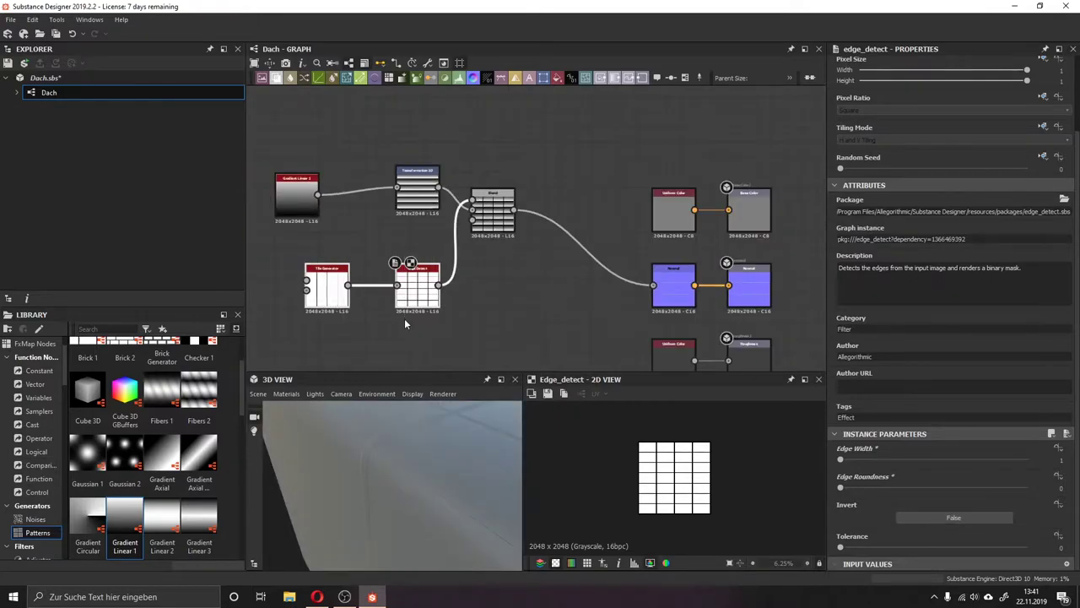
{"action": "key", "text": "Delete"}
- Reconnect the Tile Generator into the Blend and set Blend opacity to 0.37
{"action": "left_click_drag", "start_coordinate": [348, 285], "coordinate": [473, 210]}
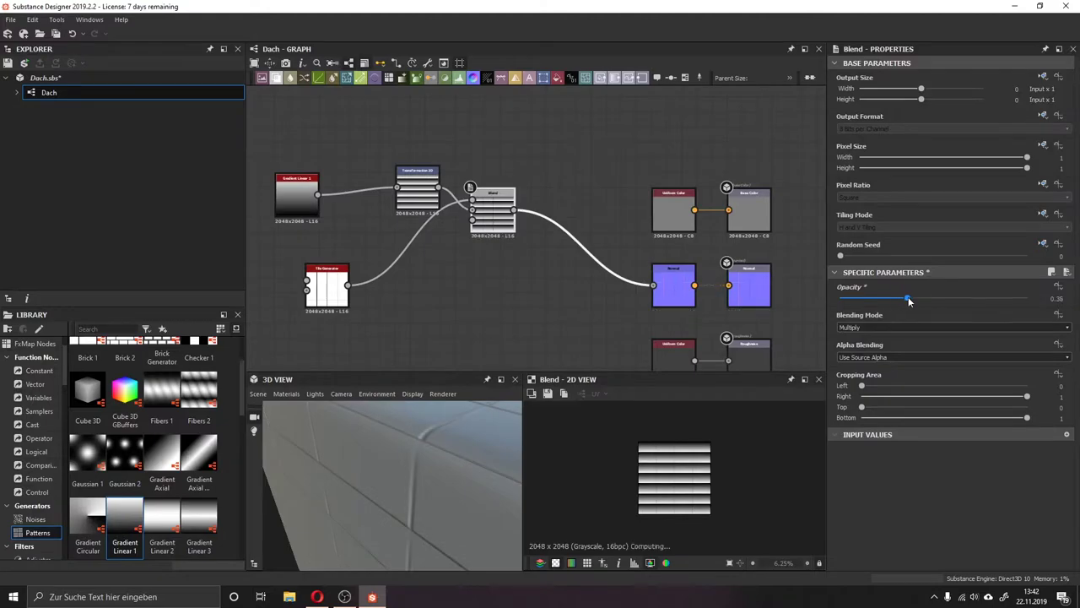
{"action": "mouse_move", "coordinate": [435, 455]}
{"action": "left_mouse_down"}
{"action": "mouse_move", "coordinate": [408, 434]}
{"action": "mouse_move", "coordinate": [388, 300]}
{"action": "left_mouse_up"}
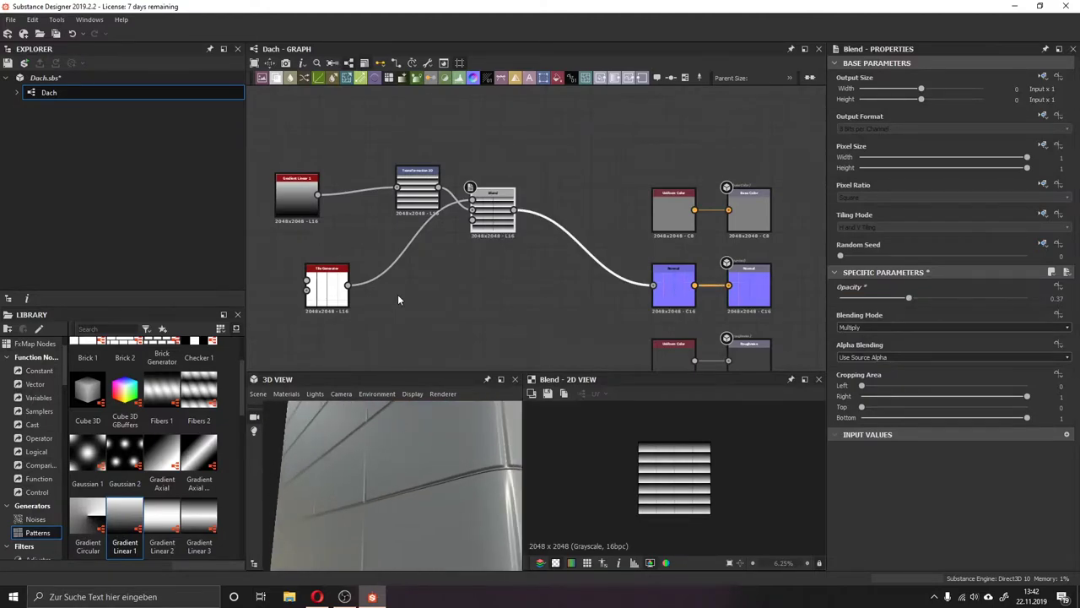
{"action": "scroll", "coordinate": [399, 299], "scroll_direction": "down", "scroll_amount": 2}
{"action": "left_click", "coordinate": [368, 255]}
{"action": "mouse_move", "coordinate": [386, 501]}
{"action": "left_mouse_down"}
{"action": "mouse_move", "coordinate": [439, 473]}
{"action": "mouse_move", "coordinate": [389, 477]}
{"action": "mouse_move", "coordinate": [366, 451]}
{"action": "left_mouse_up"}
- Inspect the roughness Uniform Color and the Uniform Color feeding the Height output
{"action": "left_click", "coordinate": [584, 349]}
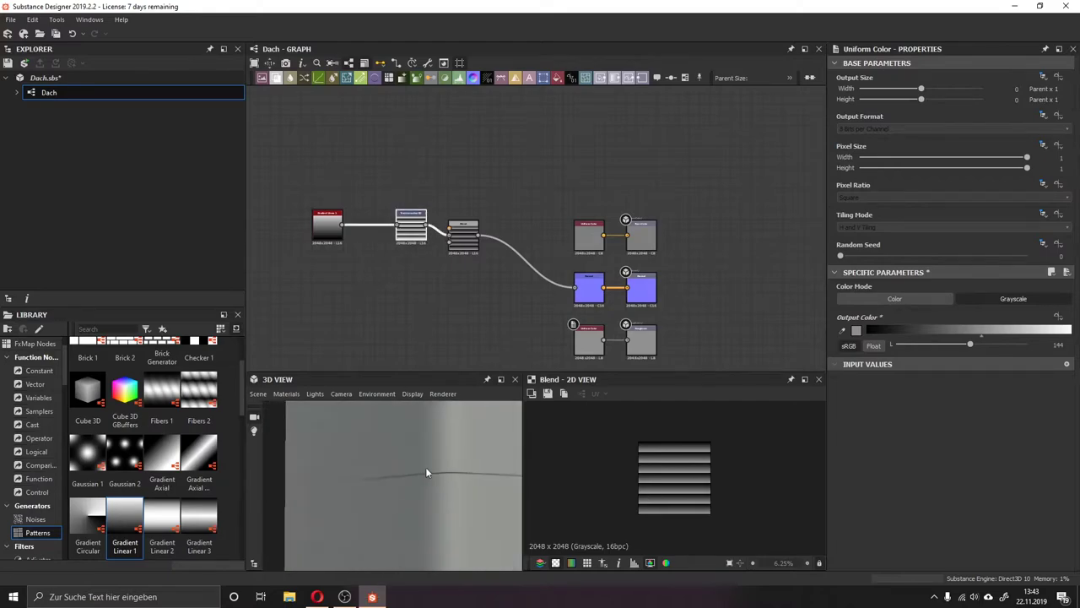
{"action": "mouse_move", "coordinate": [425, 473]}
{"action": "left_mouse_down"}
{"action": "mouse_move", "coordinate": [430, 448]}
{"action": "mouse_move", "coordinate": [410, 458]}
{"action": "mouse_move", "coordinate": [429, 470]}
{"action": "mouse_move", "coordinate": [442, 351]}
{"action": "left_mouse_up"}
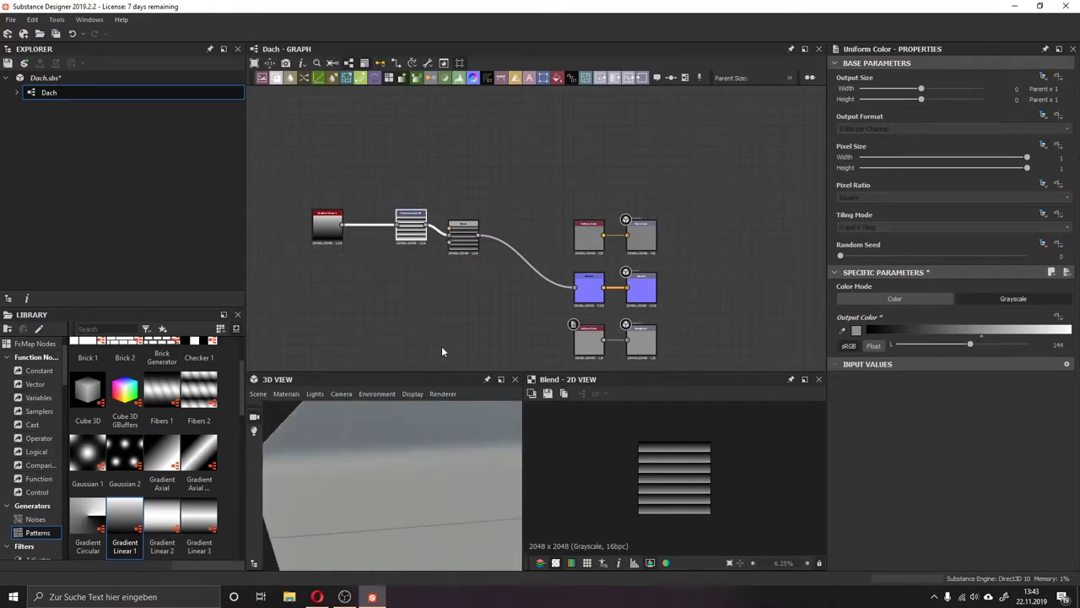
{"action": "scroll", "coordinate": [447, 304], "scroll_direction": "down", "scroll_amount": 2}
{"action": "left_click", "coordinate": [515, 317]}
- Delete the Height Uniform Color node and bring up the 3D preview material properties
{"action": "scroll", "coordinate": [454, 312], "scroll_direction": "up", "scroll_amount": 4}
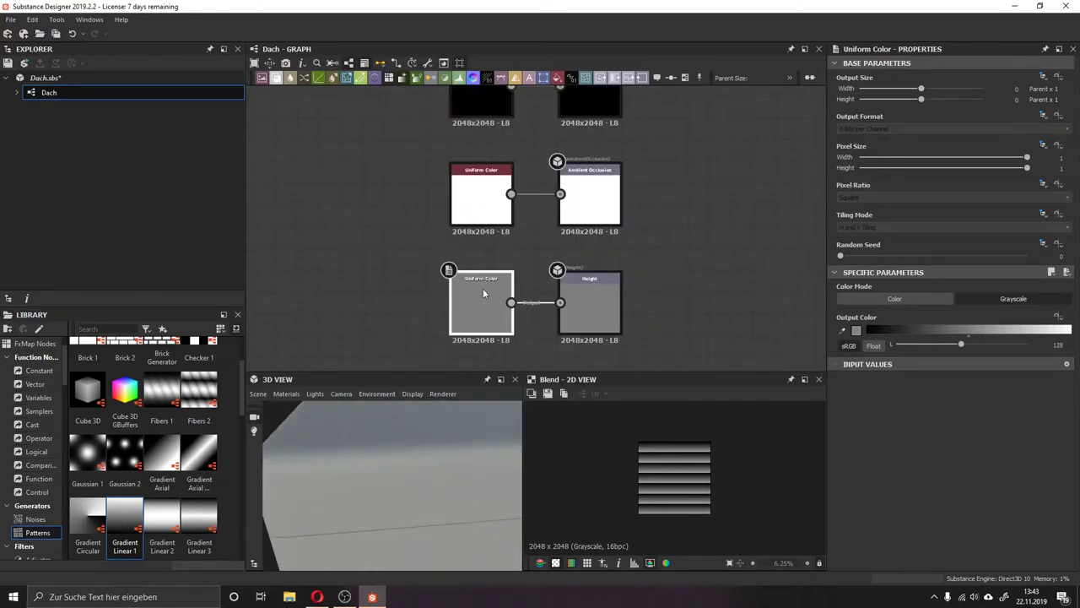
{"action": "key", "text": "Delete"}
{"action": "scroll", "coordinate": [426, 171], "scroll_direction": "down", "scroll_amount": 5}
{"action": "left_click", "coordinate": [286, 393]}
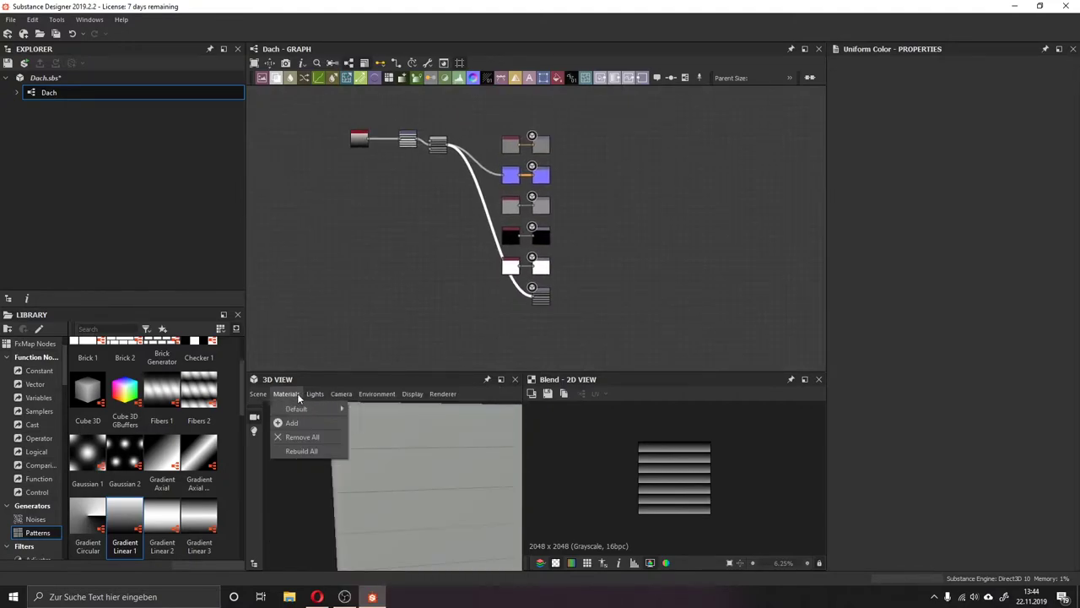
{"action": "left_click", "coordinate": [354, 422]}
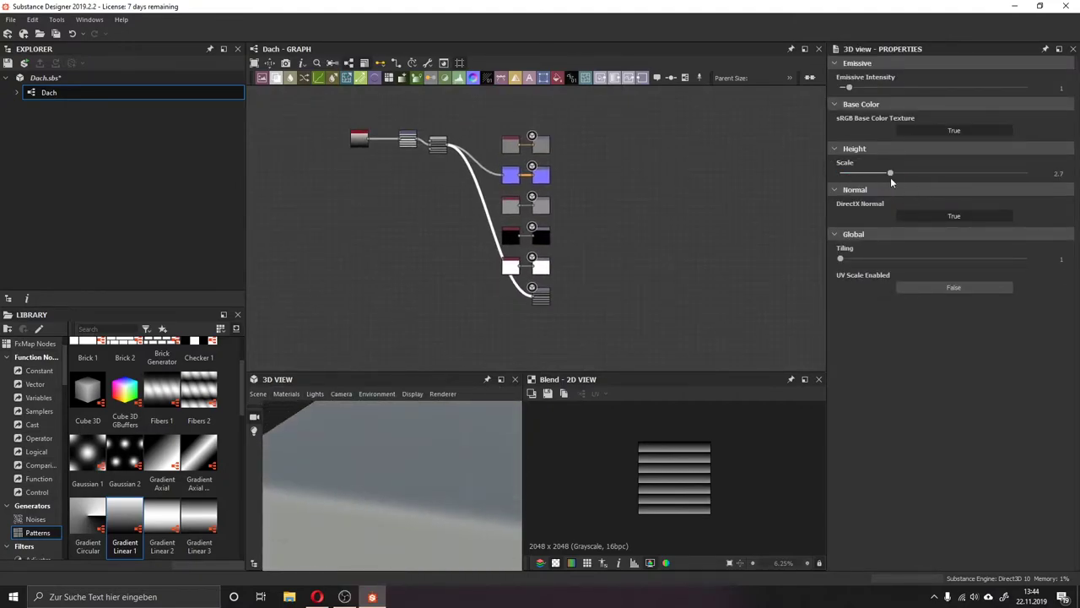
- Inspect the Blend and Tile Generator nodes while orbiting the 3D preview
{"action": "left_click", "coordinate": [438, 143]}
{"action": "scroll", "coordinate": [388, 135], "scroll_direction": "up", "scroll_amount": 3}
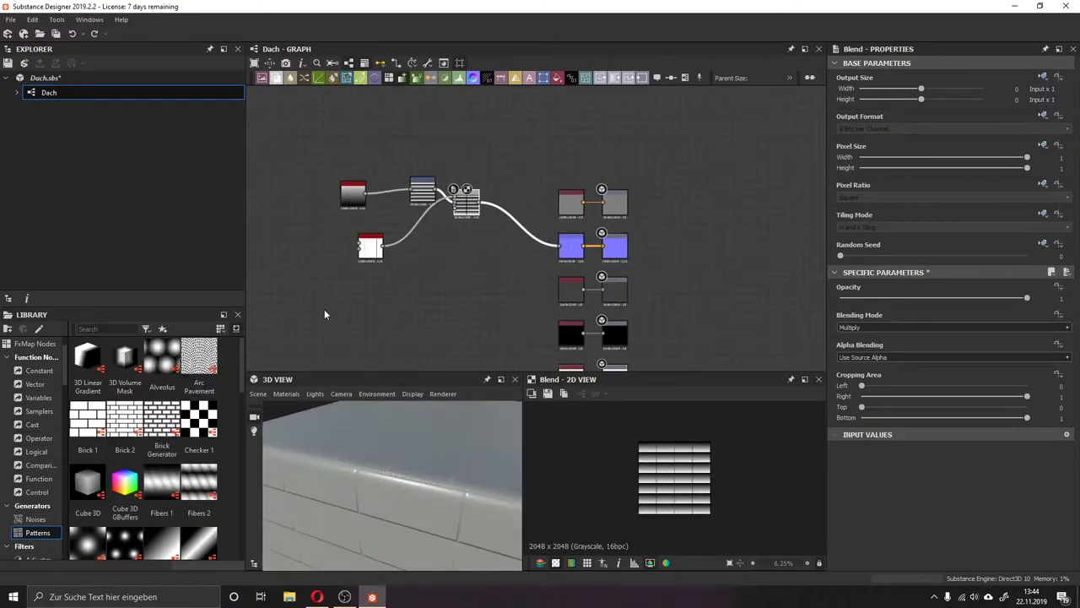
{"action": "left_click", "coordinate": [367, 251]}
{"action": "scroll", "coordinate": [369, 249], "scroll_direction": "up", "scroll_amount": 3}
{"action": "scroll", "coordinate": [389, 245], "scroll_direction": "up", "scroll_amount": 3}
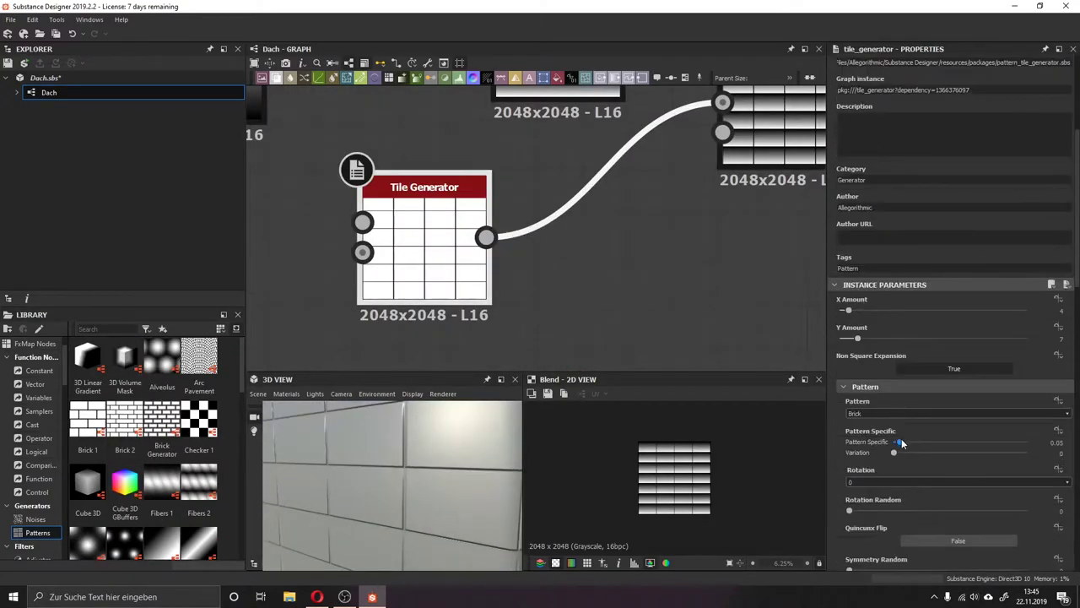
{"action": "scroll", "coordinate": [540, 211], "scroll_direction": "down", "scroll_amount": 5}
{"action": "scroll", "coordinate": [540, 211], "scroll_direction": "down", "scroll_amount": 2}
{"action": "left_click_drag", "start_coordinate": [458, 441], "coordinate": [446, 470]}
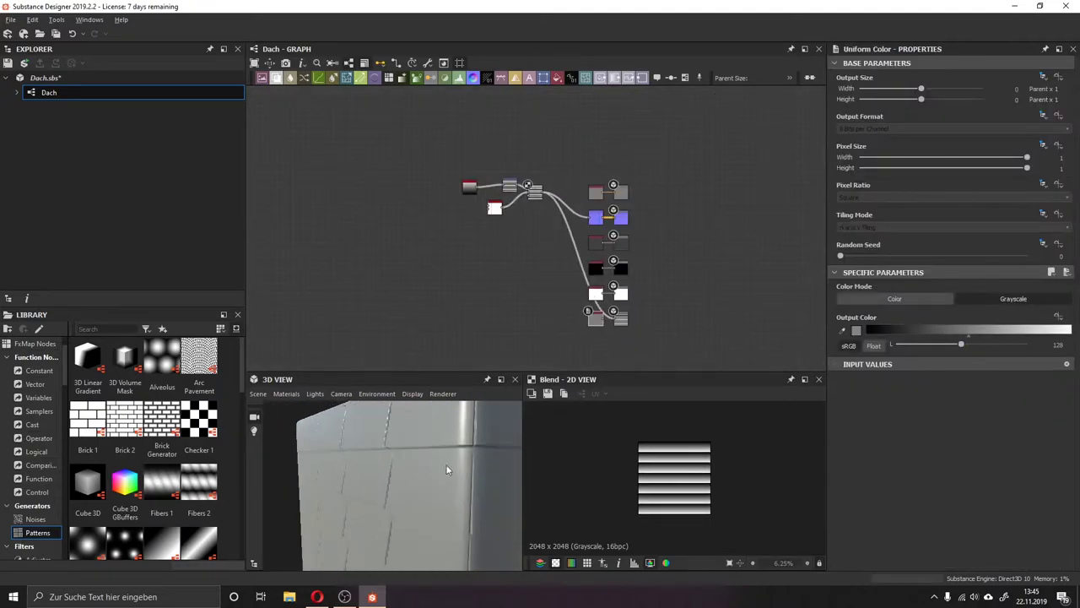
- Set the 3D preview material's height scale to 14 and check the displacement
{"action": "left_click", "coordinate": [614, 313]}
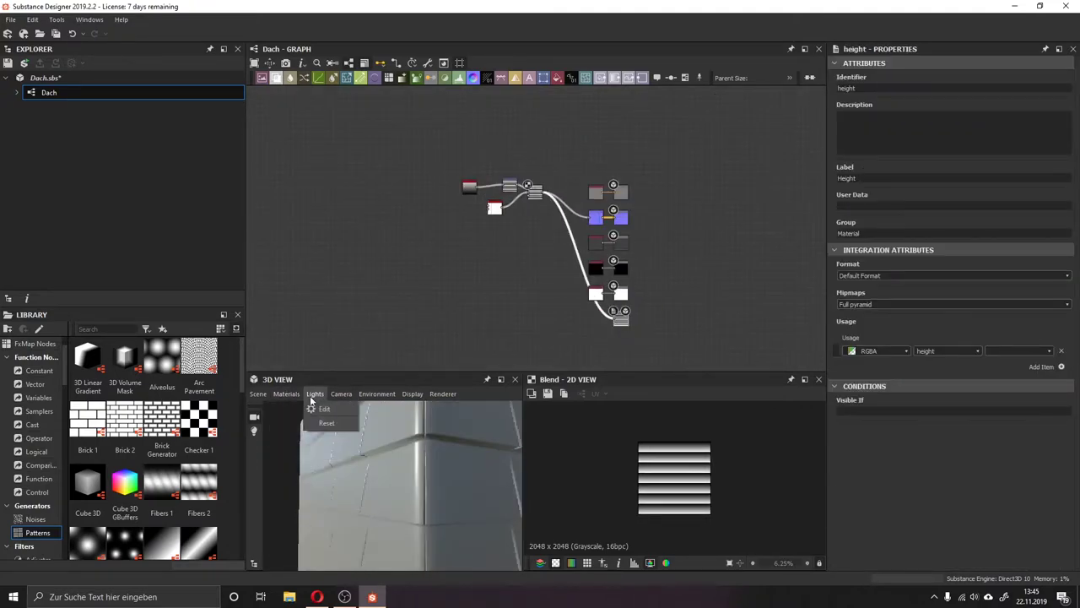
{"action": "left_click", "coordinate": [323, 408]}
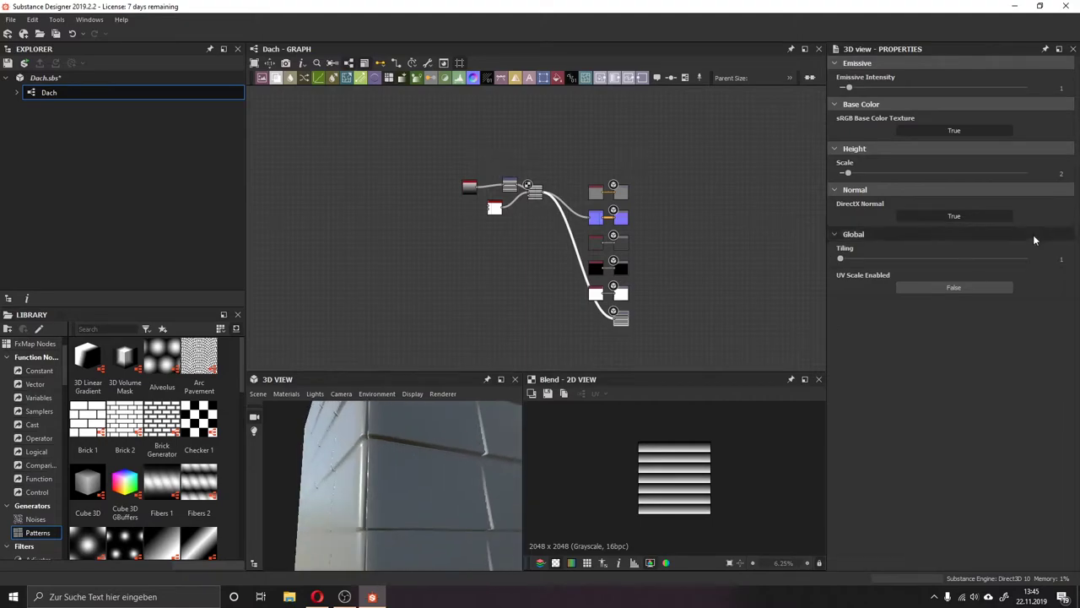
{"action": "type", "text": "14"}
{"action": "key", "text": "Return"}
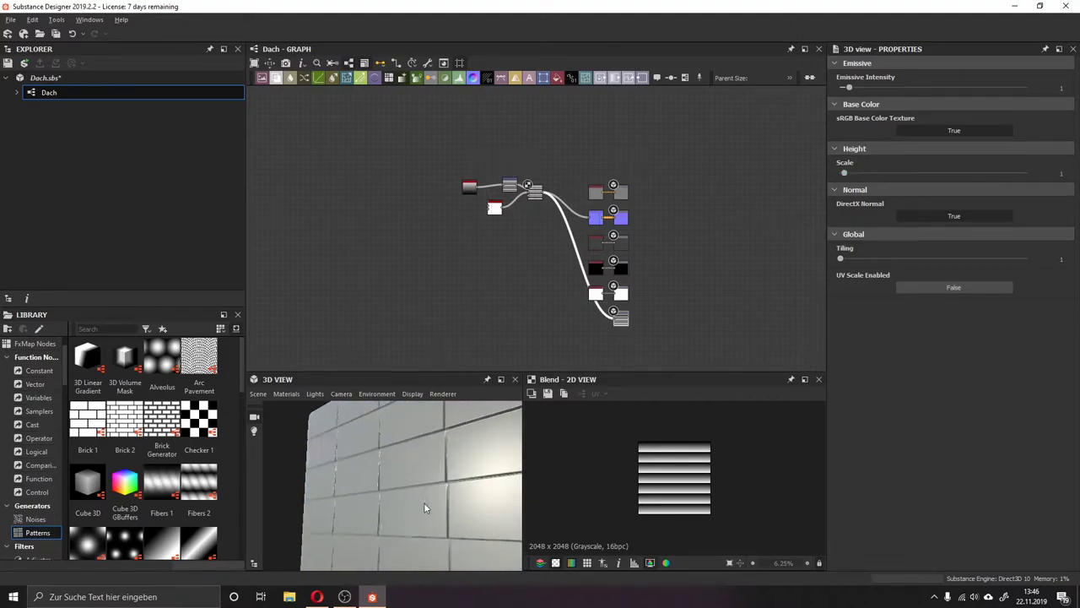
{"action": "mouse_move", "coordinate": [425, 506]}
{"action": "left_mouse_down"}
{"action": "mouse_move", "coordinate": [366, 499]}
{"action": "mouse_move", "coordinate": [357, 515]}
{"action": "left_mouse_up"}
- Add a trial Levels node, adjust its input range, then delete it
{"action": "key", "text": "space"}
{"action": "type", "text": "levels"}
{"action": "key", "text": "Return"}
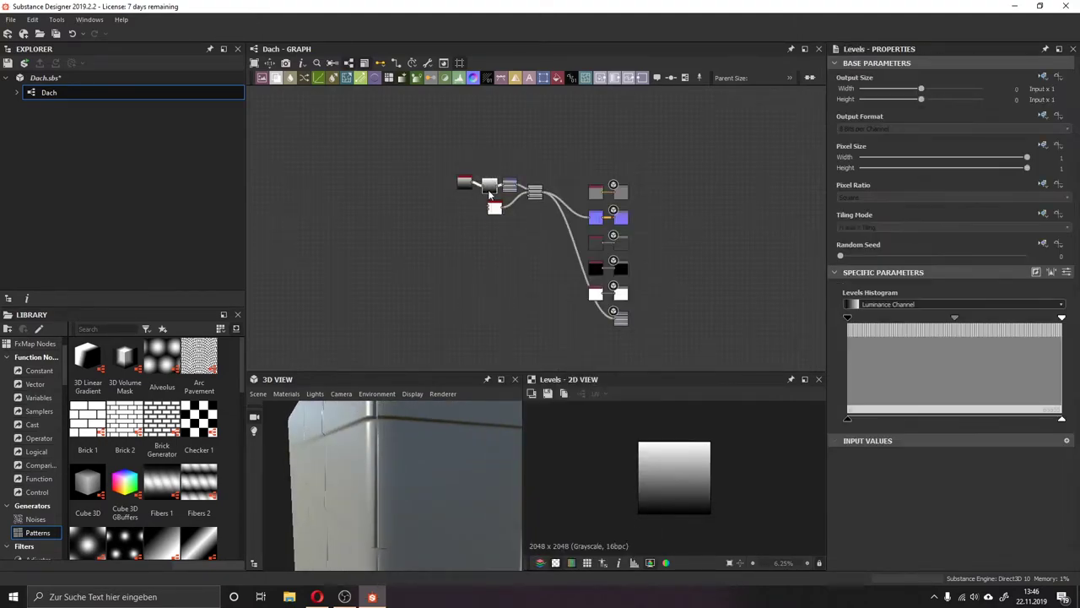
{"action": "left_click_drag", "start_coordinate": [972, 329], "coordinate": [957, 330]}
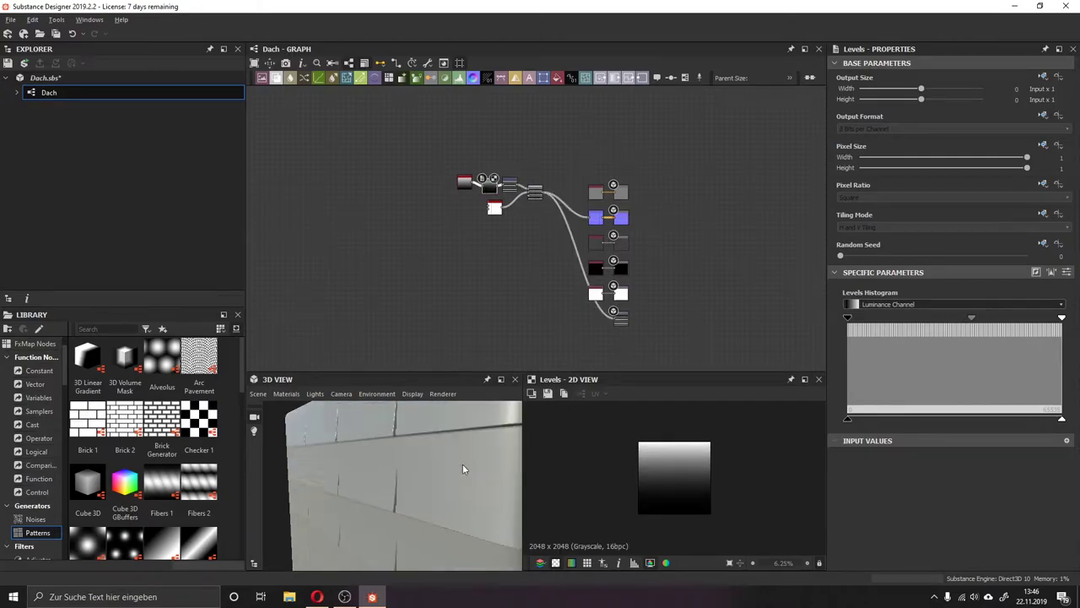
{"action": "key", "text": "Delete"}
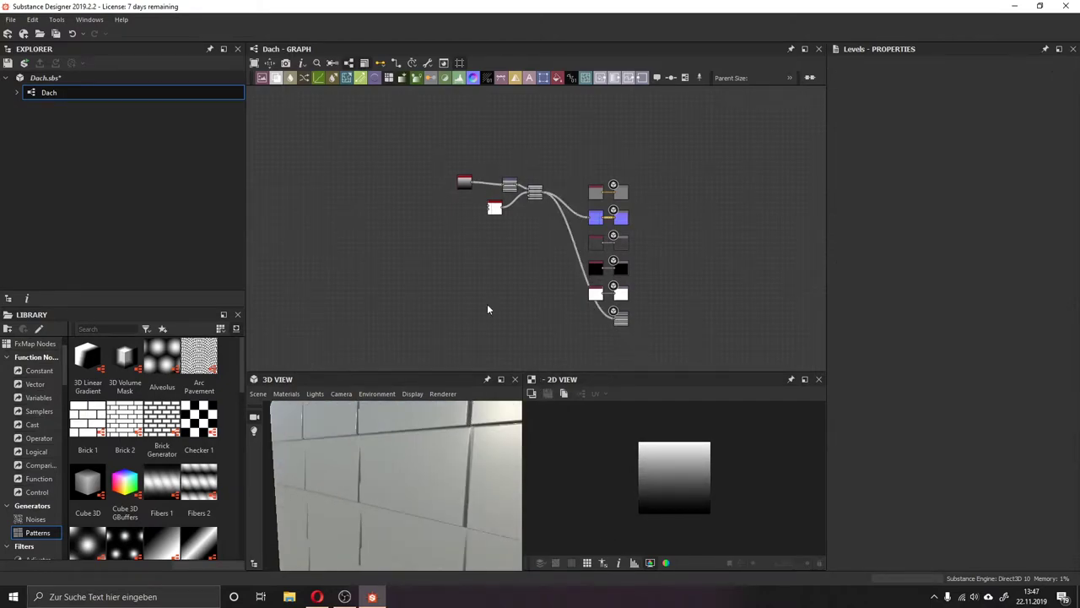
{"action": "left_click", "coordinate": [487, 202]}
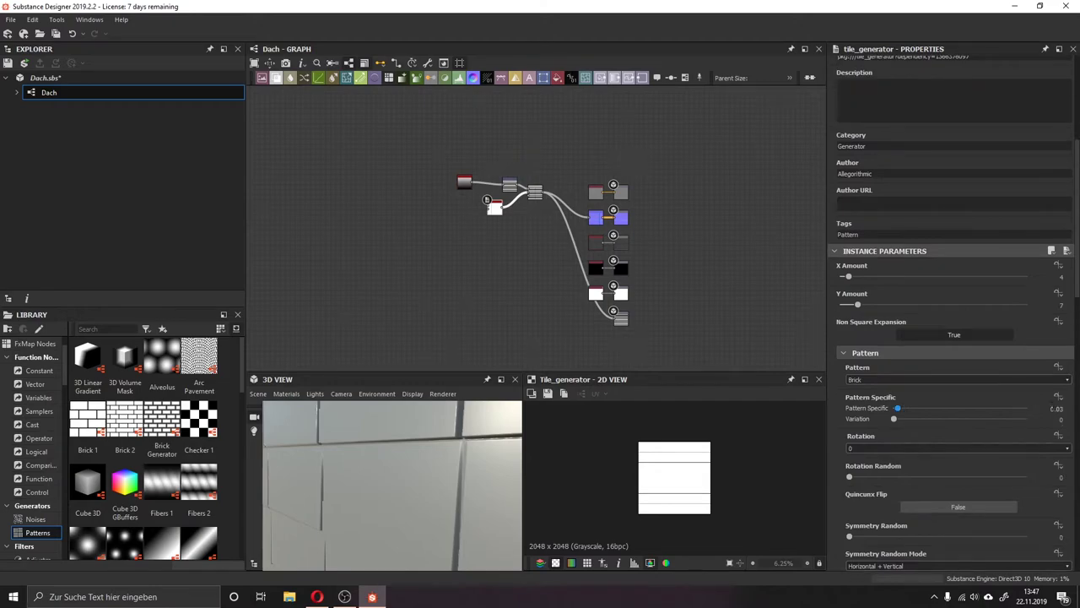
- Raise Luminance Random on the Tile Generator so each tile gets a different grey
{"action": "scroll", "coordinate": [405, 443], "scroll_direction": "down", "scroll_amount": 5}
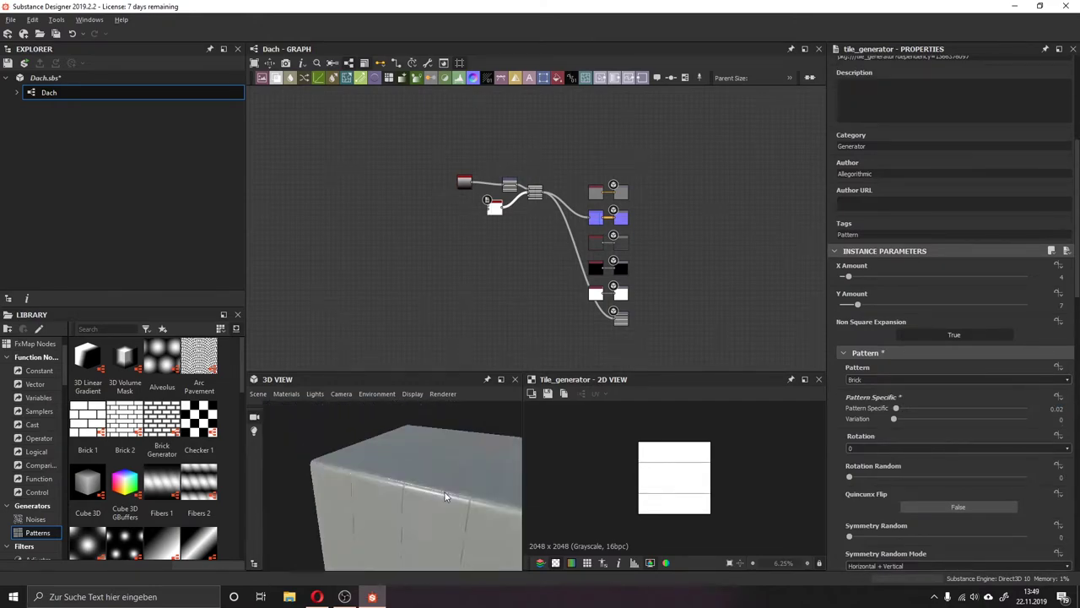
{"action": "middle_click_drag", "start_coordinate": [496, 208], "coordinate": [445, 174]}
{"action": "scroll", "coordinate": [441, 217], "scroll_direction": "up", "scroll_amount": 10}
{"action": "scroll", "coordinate": [954, 337], "scroll_direction": "down", "scroll_amount": 10}
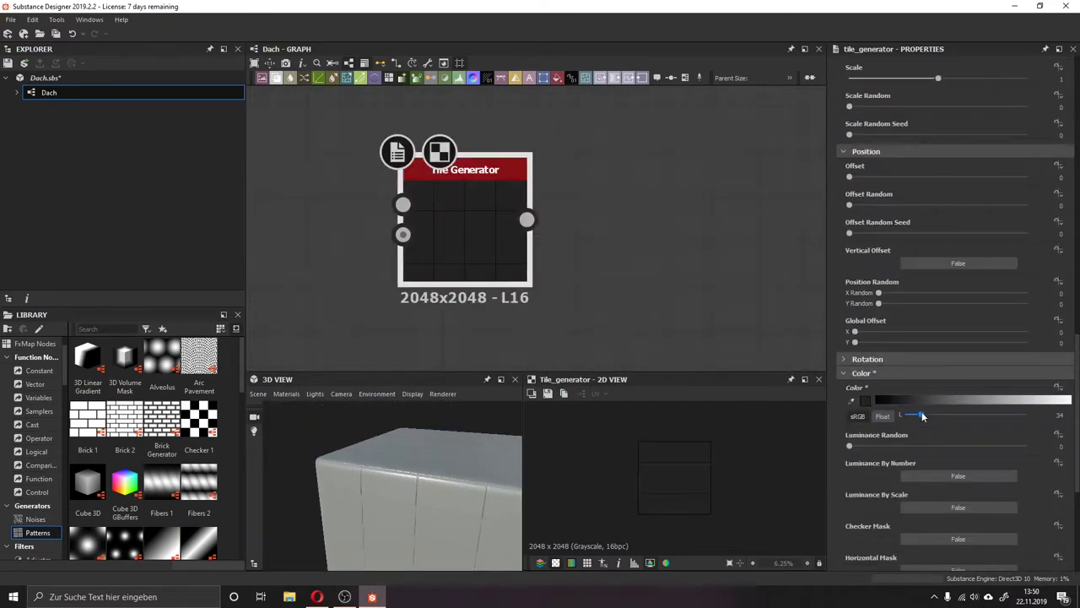
{"action": "left_click_drag", "start_coordinate": [849, 447], "coordinate": [981, 446]}
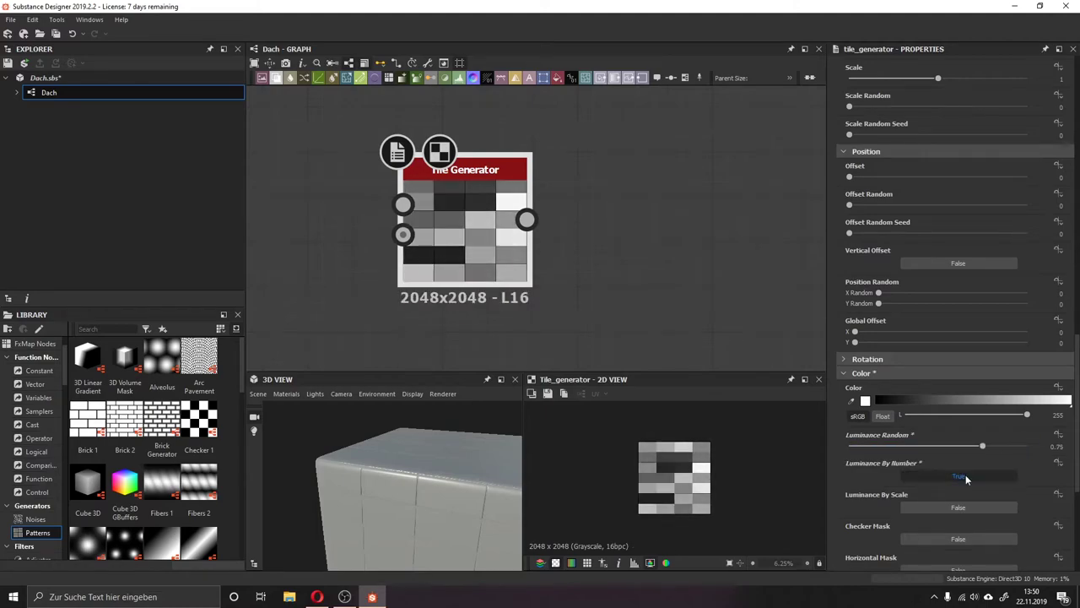
{"action": "scroll", "coordinate": [934, 332], "scroll_direction": "up", "scroll_amount": 1}
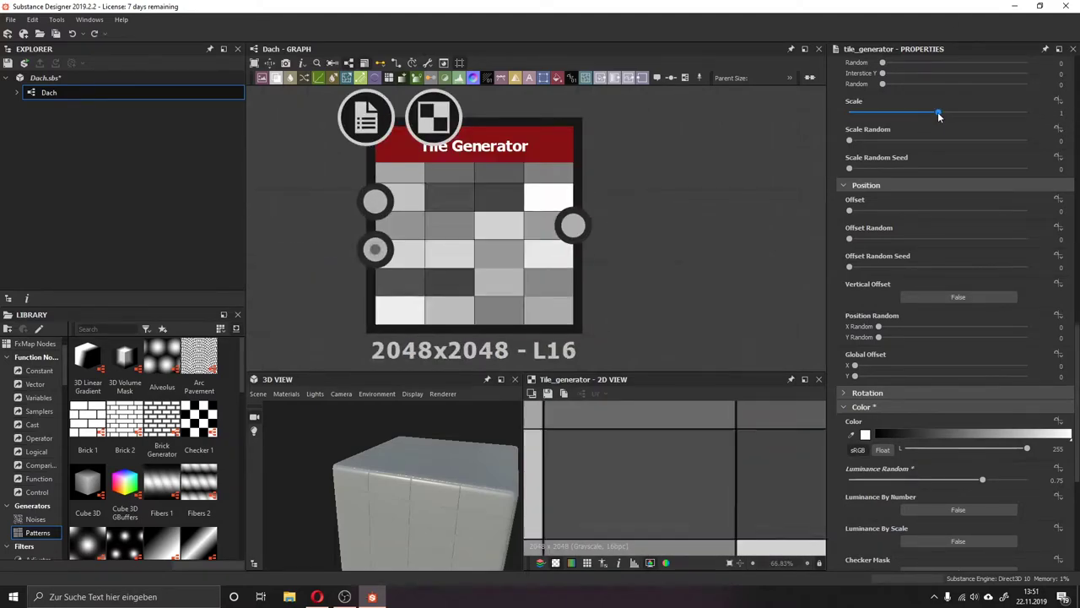
- Feed the random-grey tile pattern into the new Blend node
{"action": "scroll", "coordinate": [937, 242], "scroll_direction": "up", "scroll_amount": 4}
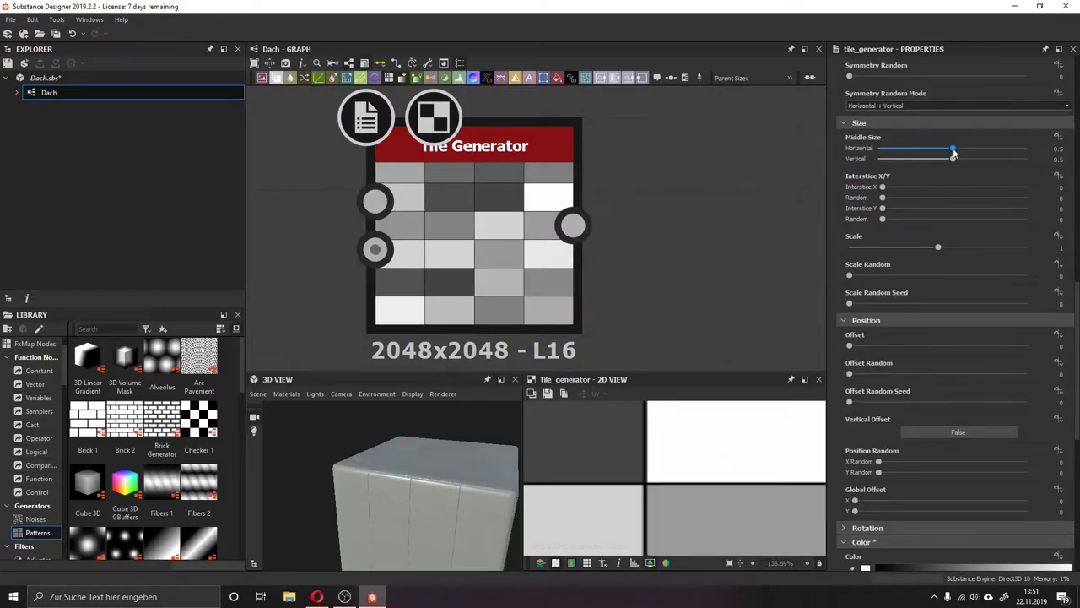
{"action": "scroll", "coordinate": [706, 306], "scroll_direction": "down", "scroll_amount": 5}
{"action": "left_click", "coordinate": [663, 285]}
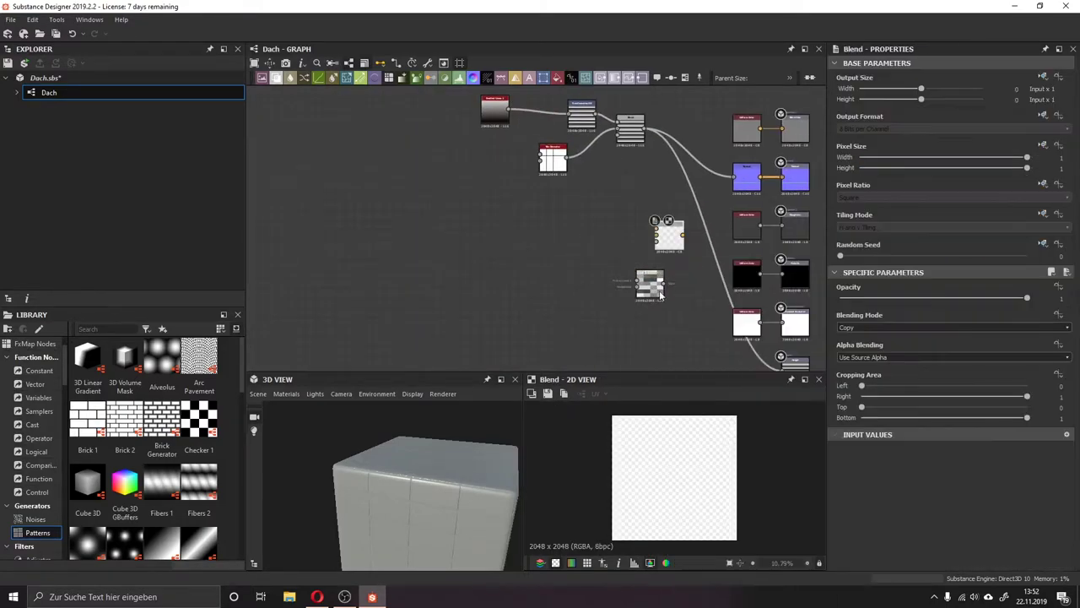
{"action": "left_click_drag", "start_coordinate": [663, 285], "coordinate": [688, 266]}
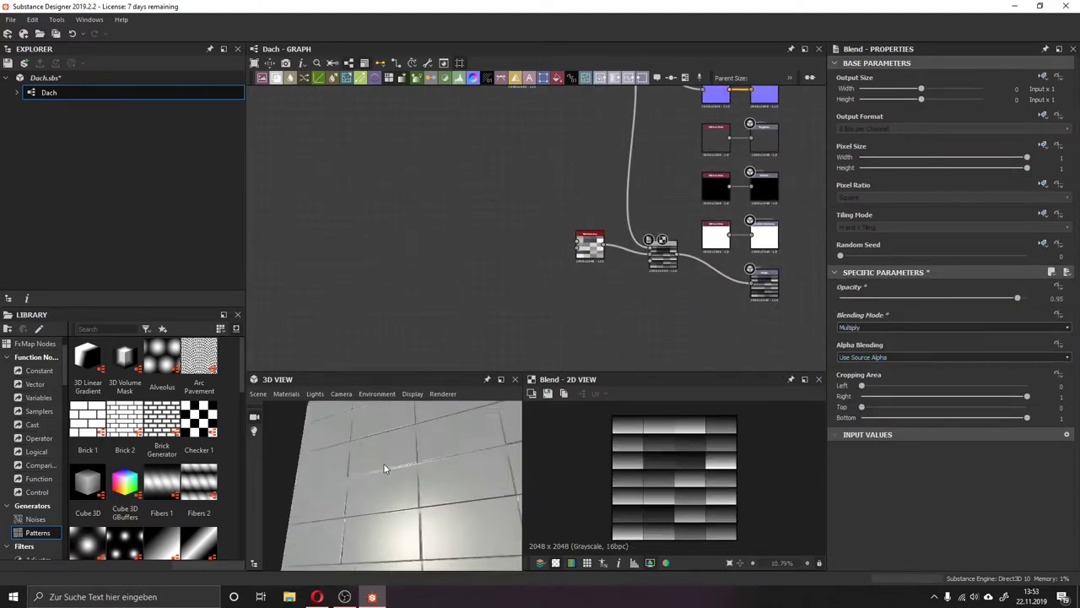
{"action": "scroll", "coordinate": [675, 446], "scroll_direction": "up", "scroll_amount": 2}
- Adjust a slider on the grey-tile generator and check the Blend result
{"action": "left_click", "coordinate": [593, 250]}
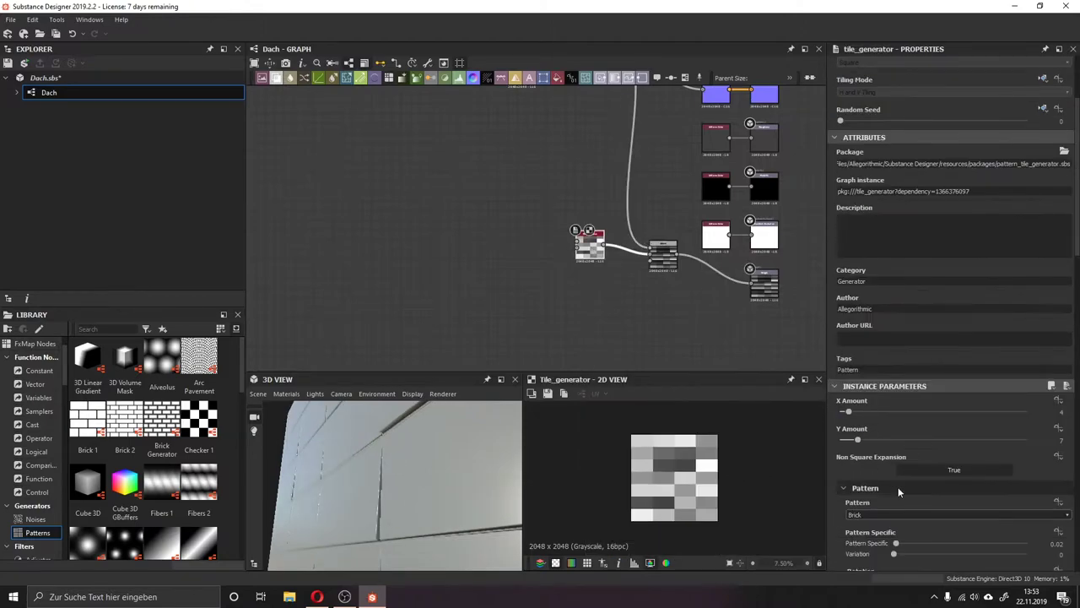
{"action": "scroll", "coordinate": [944, 338], "scroll_direction": "down", "scroll_amount": 5}
{"action": "left_click_drag", "start_coordinate": [848, 333], "coordinate": [943, 332]}
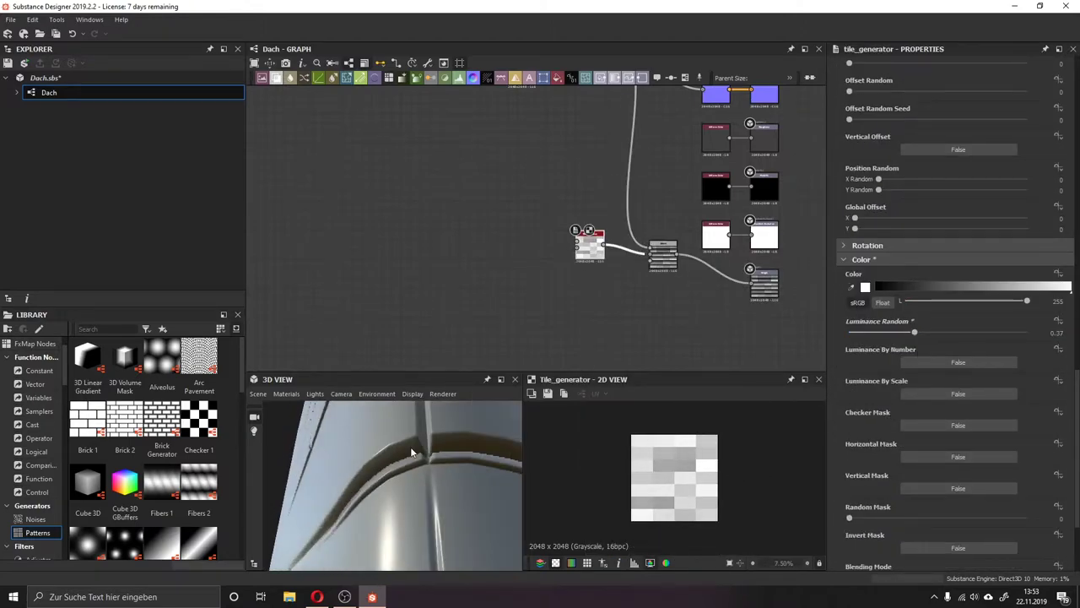
{"action": "left_click", "coordinate": [662, 253]}
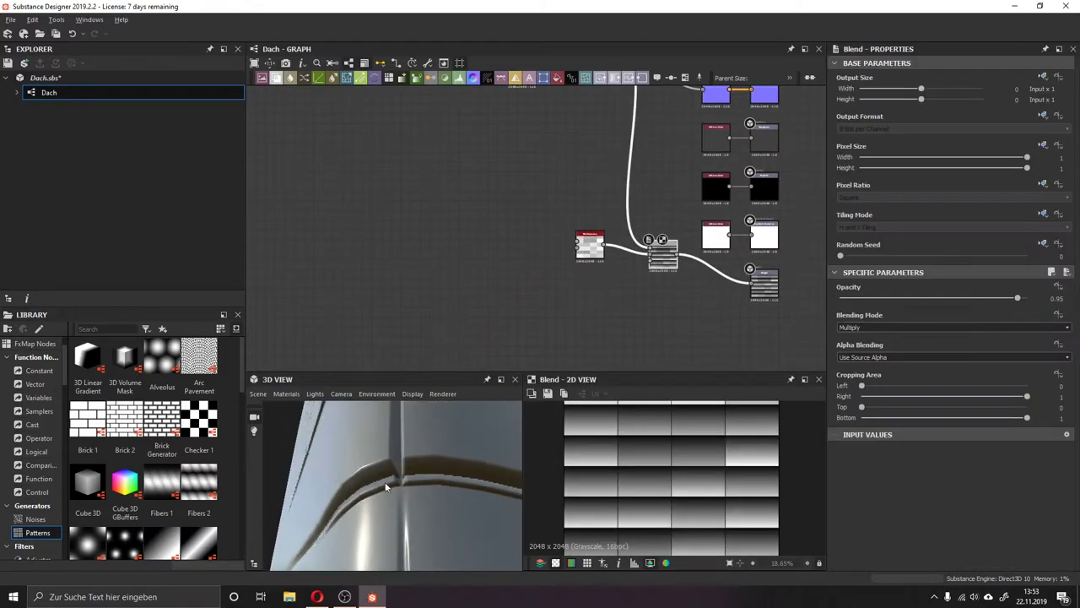
{"action": "scroll", "coordinate": [634, 273], "scroll_direction": "down", "scroll_amount": 1}
{"action": "scroll", "coordinate": [633, 272], "scroll_direction": "up", "scroll_amount": 5}
- Reduce the main Tile Generator's tile scale to about 0.98
{"action": "left_click", "coordinate": [402, 319]}
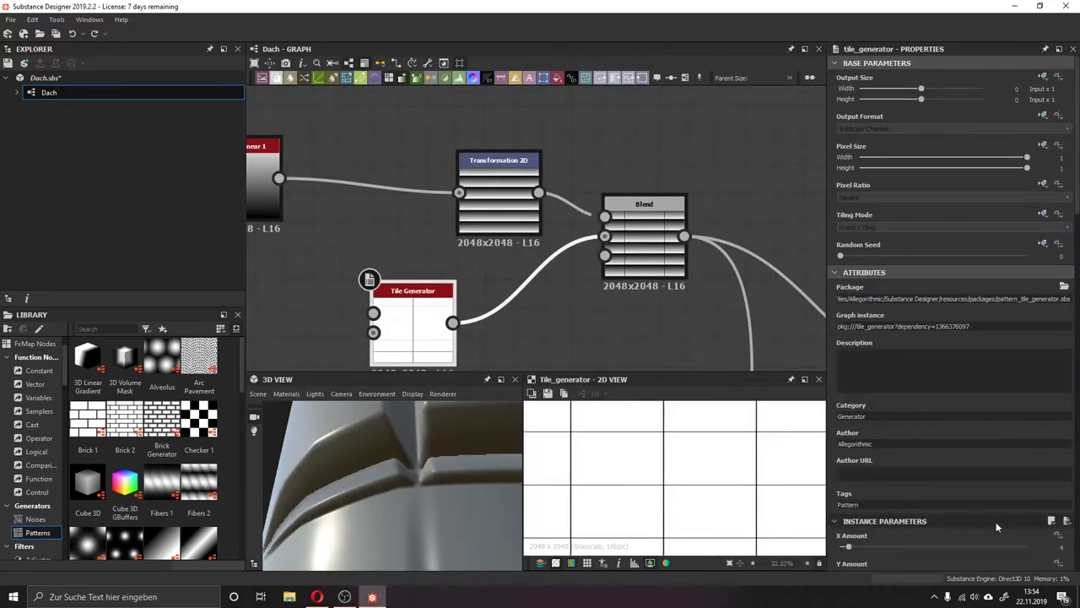
{"action": "scroll", "coordinate": [964, 270], "scroll_direction": "down", "scroll_amount": 5}
{"action": "scroll", "coordinate": [953, 312], "scroll_direction": "down", "scroll_amount": 3}
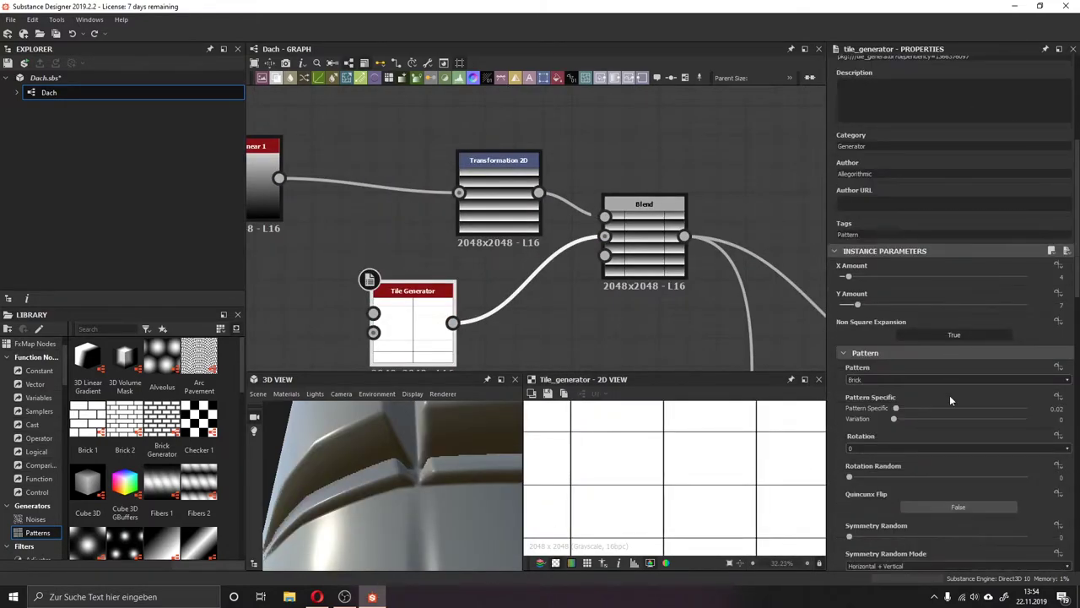
{"action": "scroll", "coordinate": [938, 367], "scroll_direction": "down", "scroll_amount": 6}
{"action": "mouse_move", "coordinate": [363, 481]}
{"action": "left_mouse_down"}
{"action": "mouse_move", "coordinate": [398, 525]}
{"action": "mouse_move", "coordinate": [426, 515]}
{"action": "left_mouse_up"}
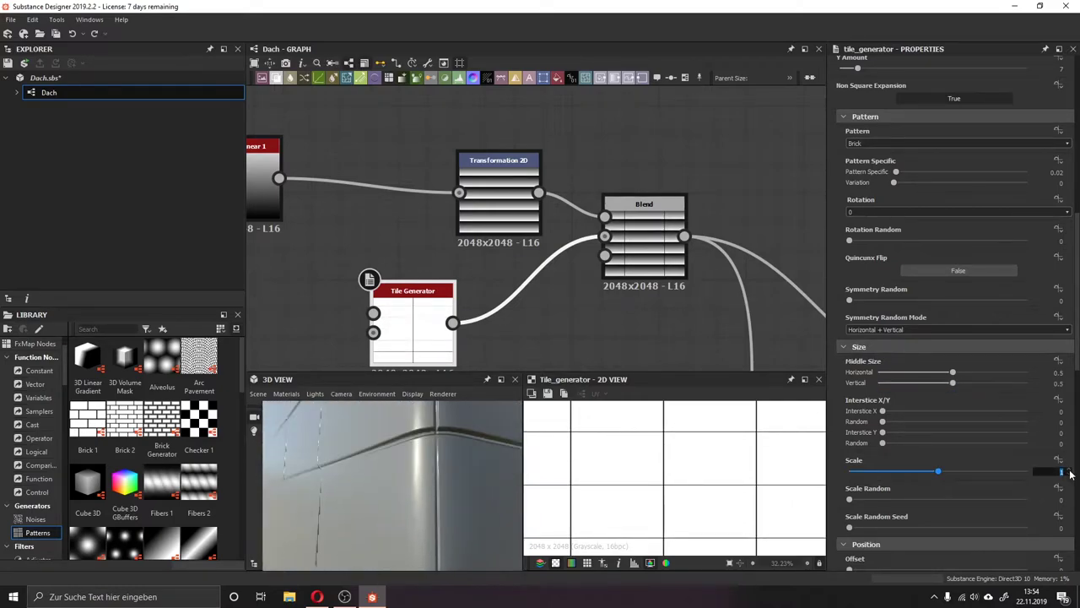
{"action": "left_click_drag", "start_coordinate": [983, 470], "coordinate": [936, 470]}
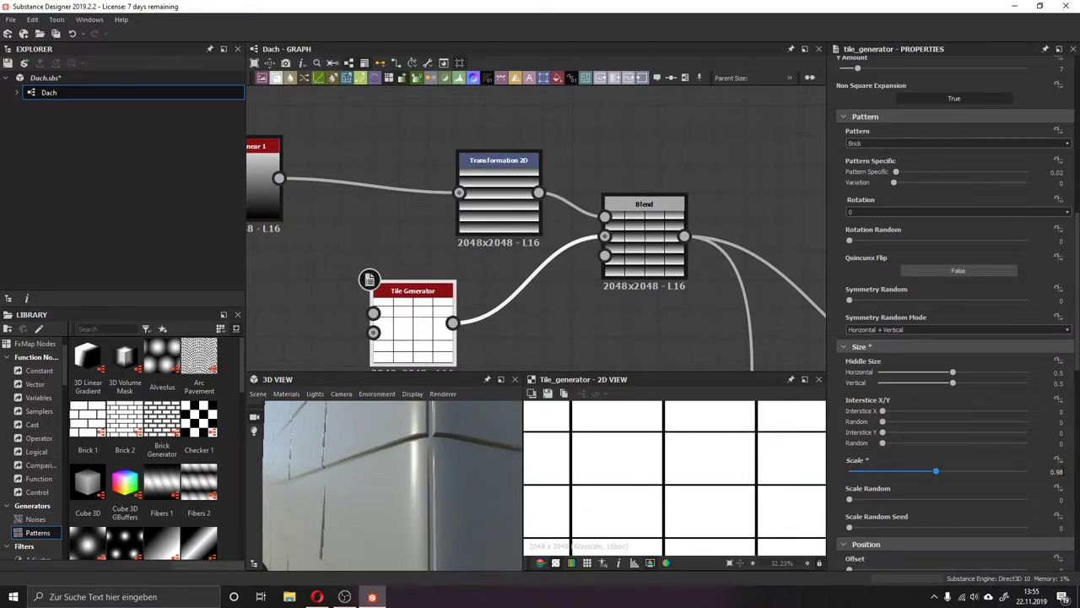
- Shift the Transformation 2D offset to -2.9991 and set Luminance Random to 0.48
{"action": "double_click", "coordinate": [497, 173]}
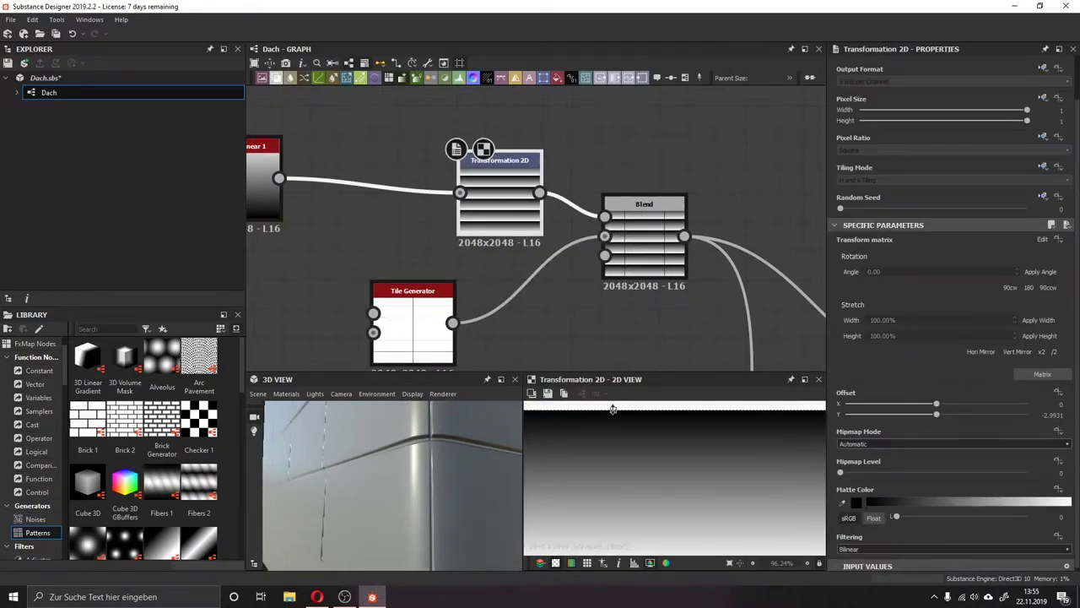
{"action": "double_click", "coordinate": [644, 219]}
{"action": "mouse_move", "coordinate": [681, 449]}
{"action": "left_mouse_down"}
{"action": "mouse_move", "coordinate": [724, 407]}
{"action": "mouse_move", "coordinate": [753, 468]}
{"action": "left_mouse_up"}
{"action": "scroll", "coordinate": [724, 406], "scroll_direction": "up", "scroll_amount": 1}
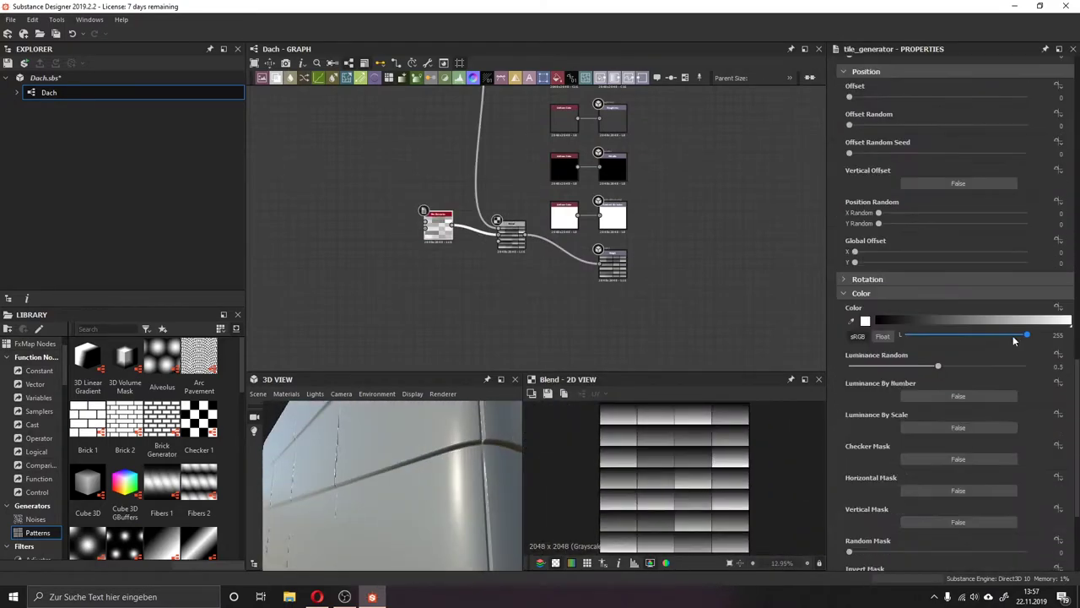
{"action": "left_click_drag", "start_coordinate": [939, 369], "coordinate": [933, 367]}
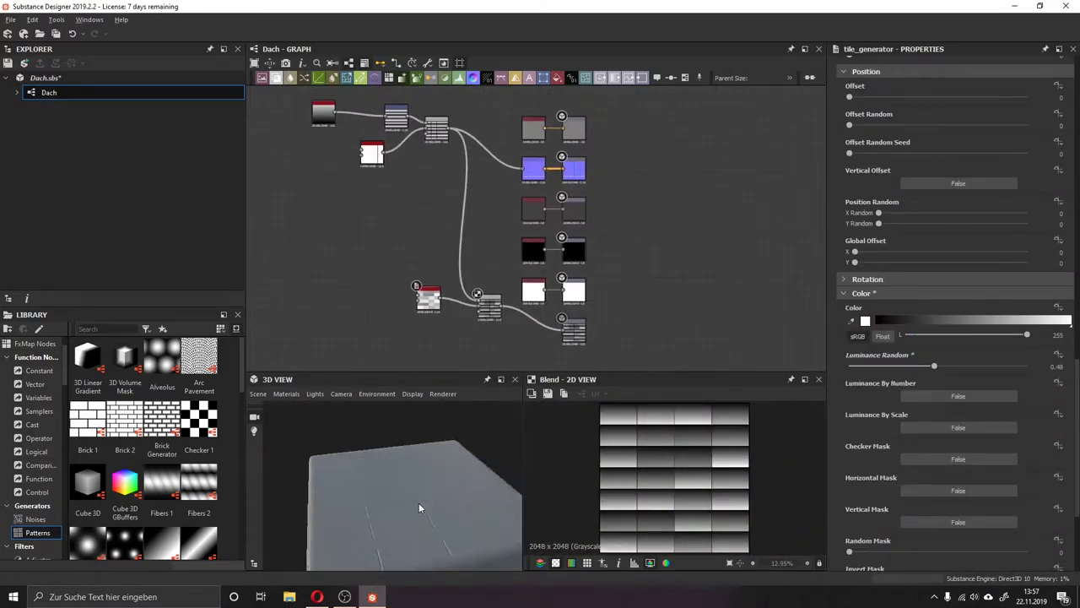
{"action": "scroll", "coordinate": [407, 221], "scroll_direction": "up", "scroll_amount": 3}
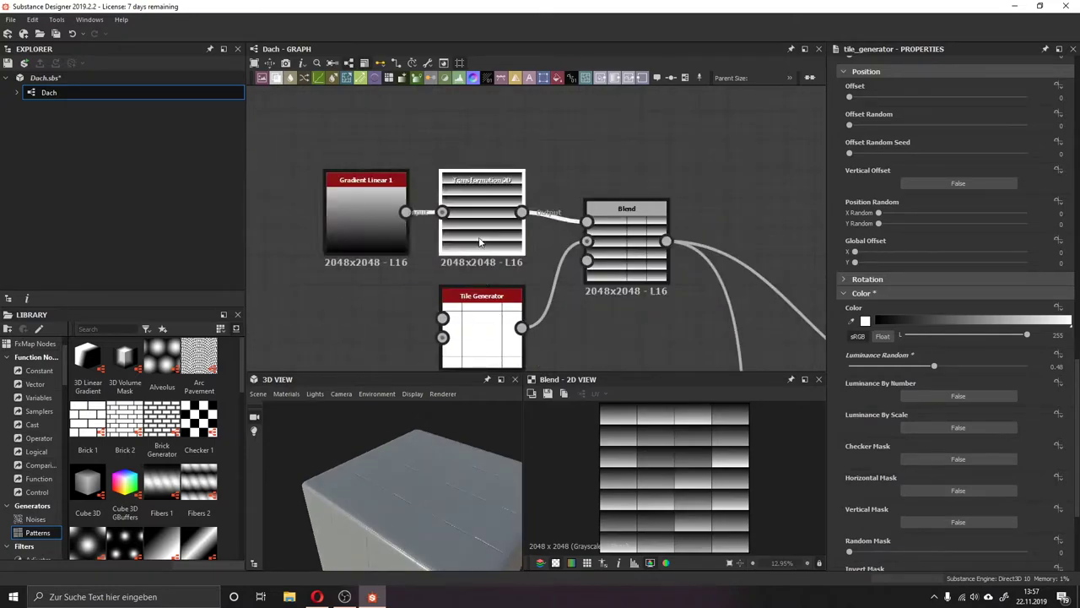
- Set the grey-tile generator's base colour level to 156
{"action": "scroll", "coordinate": [499, 277], "scroll_direction": "down", "scroll_amount": 3}
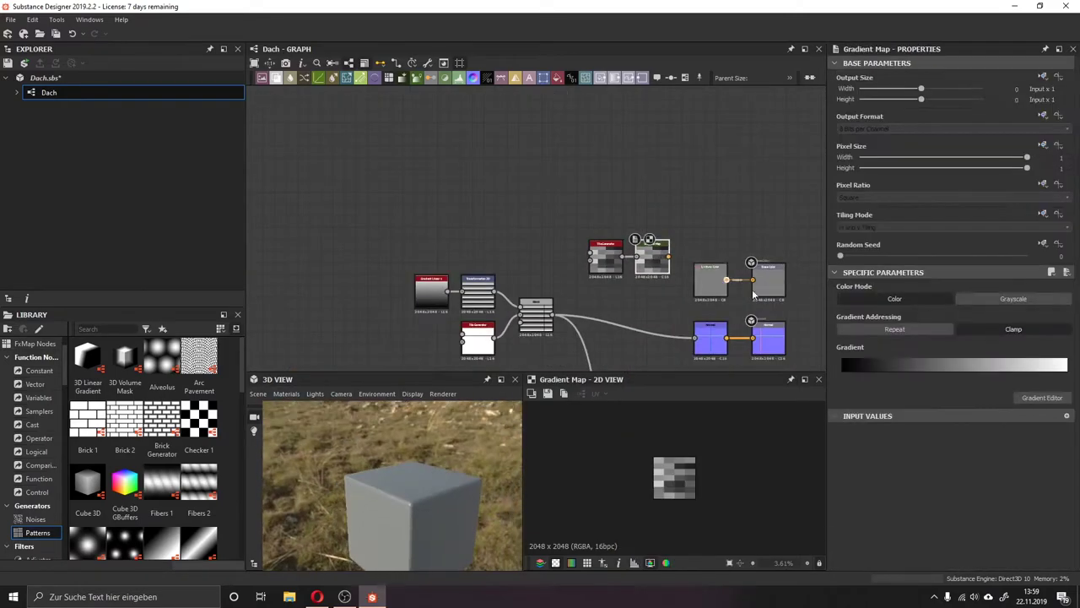
{"action": "left_click_drag", "start_coordinate": [481, 447], "coordinate": [389, 477]}
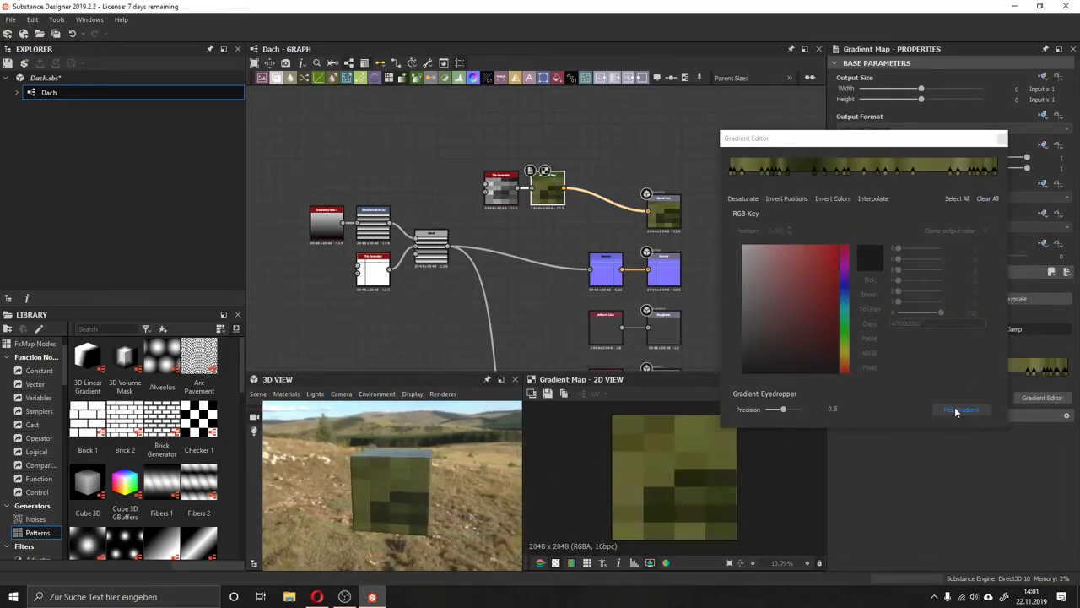
{"action": "left_click", "coordinate": [500, 187]}
{"action": "scroll", "coordinate": [899, 460], "scroll_direction": "down", "scroll_amount": 10}
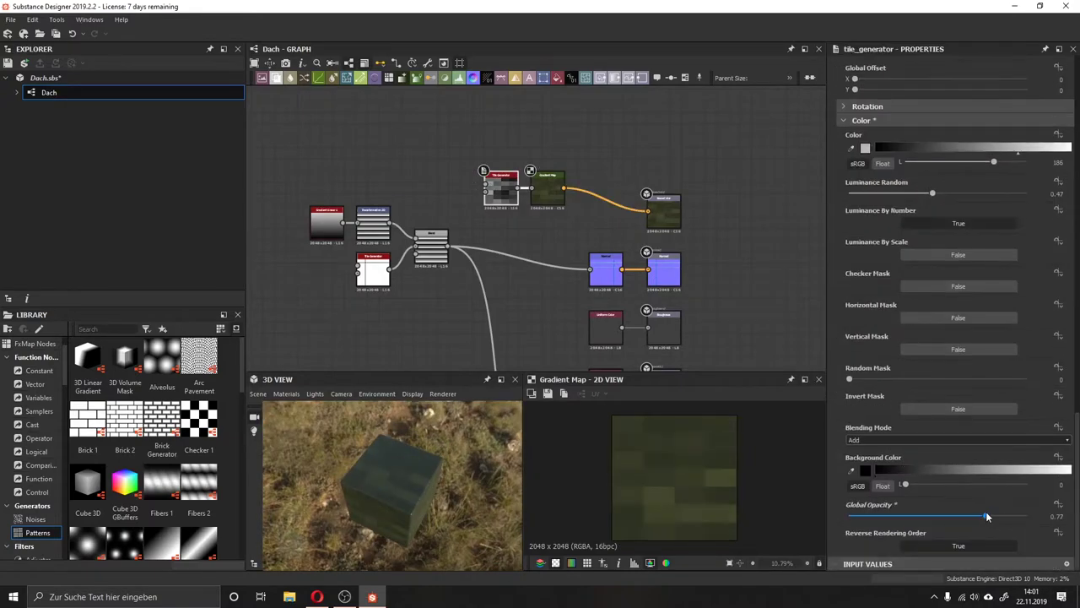
{"action": "scroll", "coordinate": [917, 255], "scroll_direction": "up", "scroll_amount": 2}
{"action": "left_click_drag", "start_coordinate": [981, 233], "coordinate": [981, 231]}
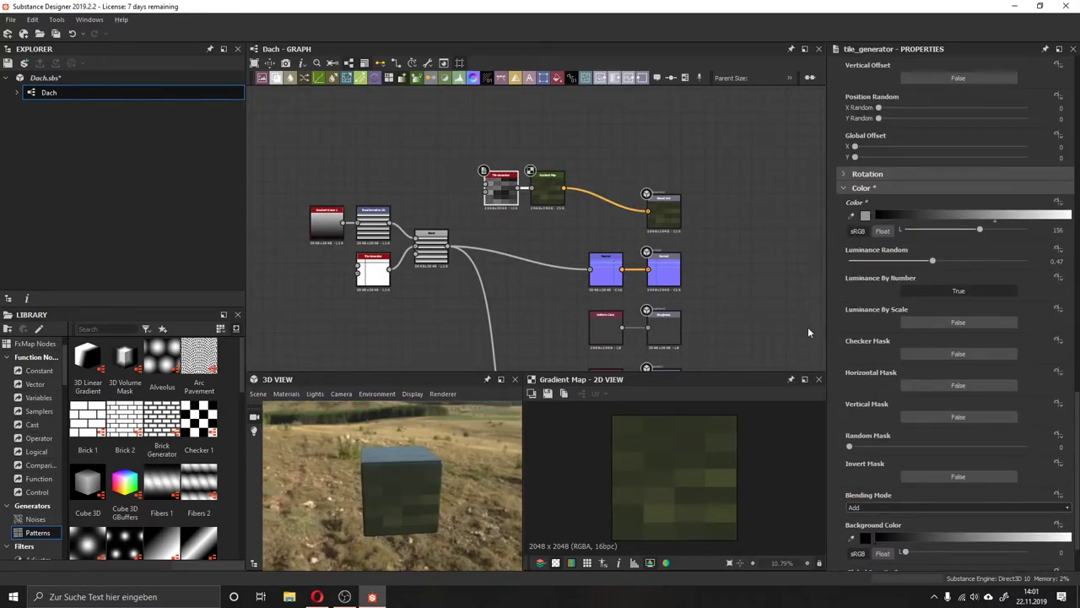
{"action": "scroll", "coordinate": [509, 190], "scroll_direction": "up", "scroll_amount": 8}
- Recolour the Gradient Map keys to dark olive-green shades and move the Tile Generator left
{"action": "left_click", "coordinate": [667, 202]}
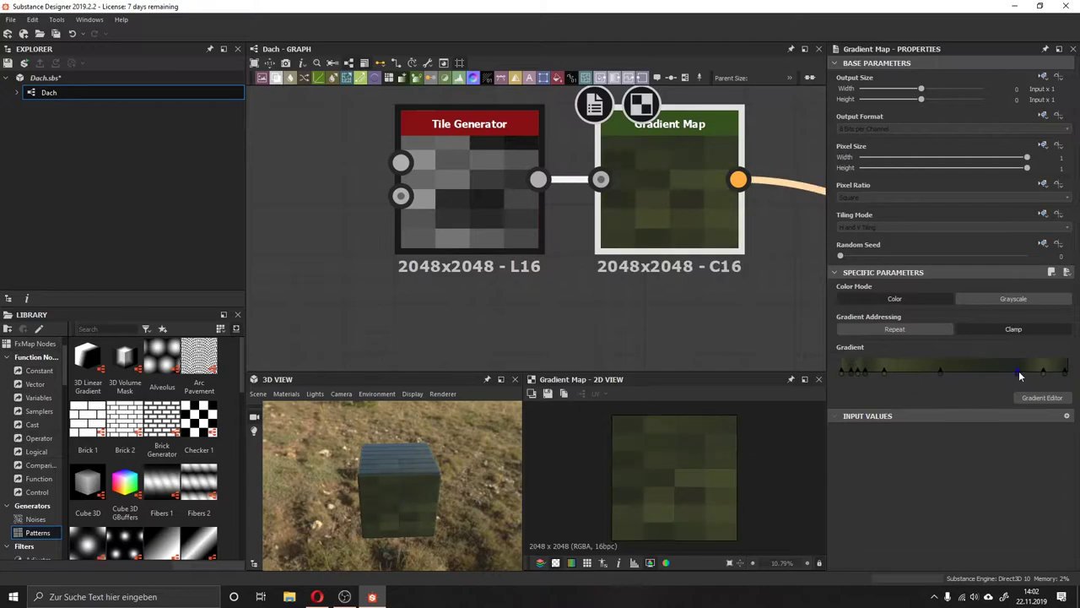
{"action": "left_click", "coordinate": [1042, 398]}
{"action": "left_click", "coordinate": [812, 151]}
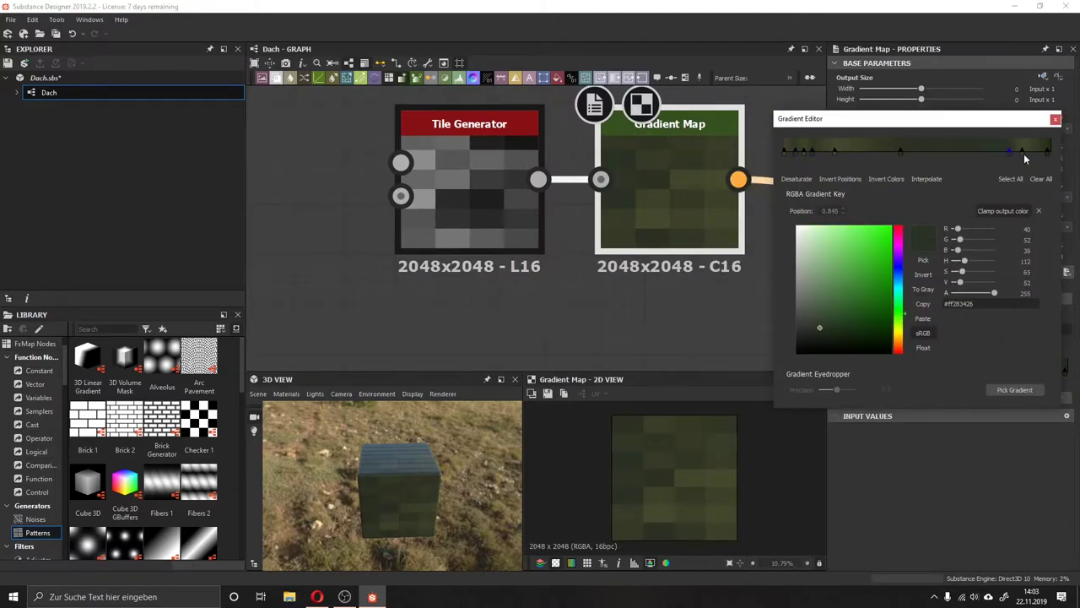
{"action": "left_click_drag", "start_coordinate": [470, 169], "coordinate": [342, 169]}
- Add a Blend node and a Uniform Color node set to a lighter green
{"action": "scroll", "coordinate": [715, 240], "scroll_direction": "down", "scroll_amount": 5}
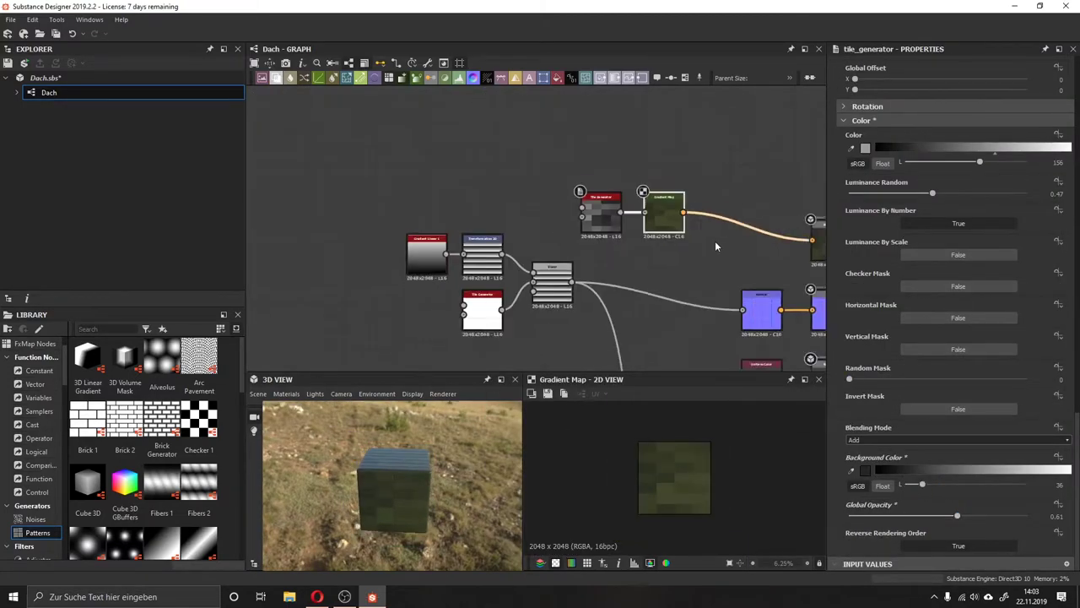
{"action": "key", "text": "space"}
{"action": "key", "text": "Return"}
{"action": "key", "text": "space"}
{"action": "type", "text": "uniform"}
{"action": "key", "text": "Return"}
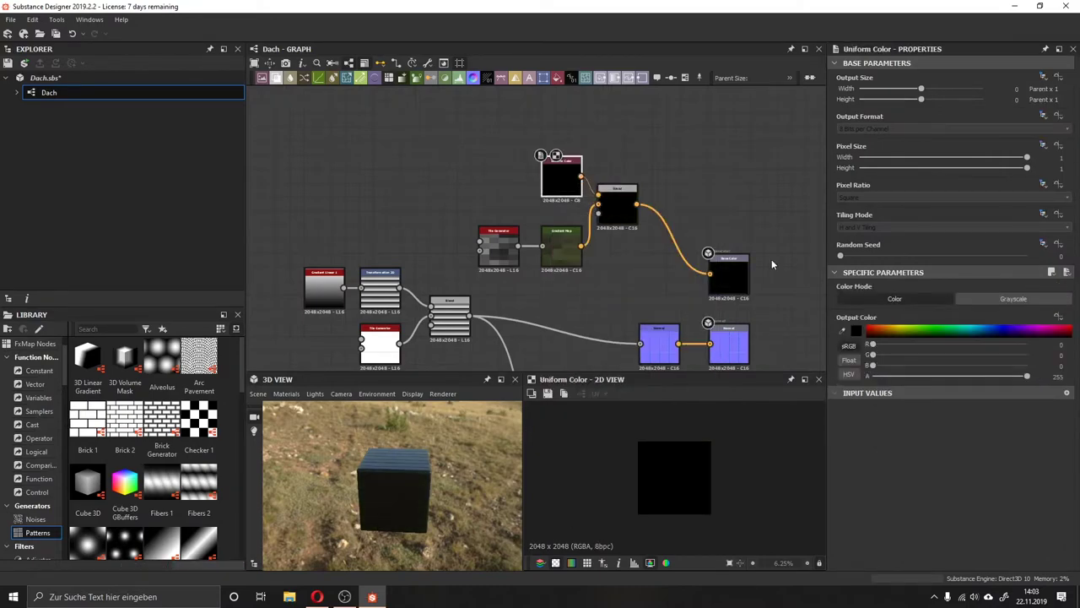
{"action": "left_click", "coordinate": [996, 331]}
{"action": "left_click_drag", "start_coordinate": [739, 342], "coordinate": [718, 342]}
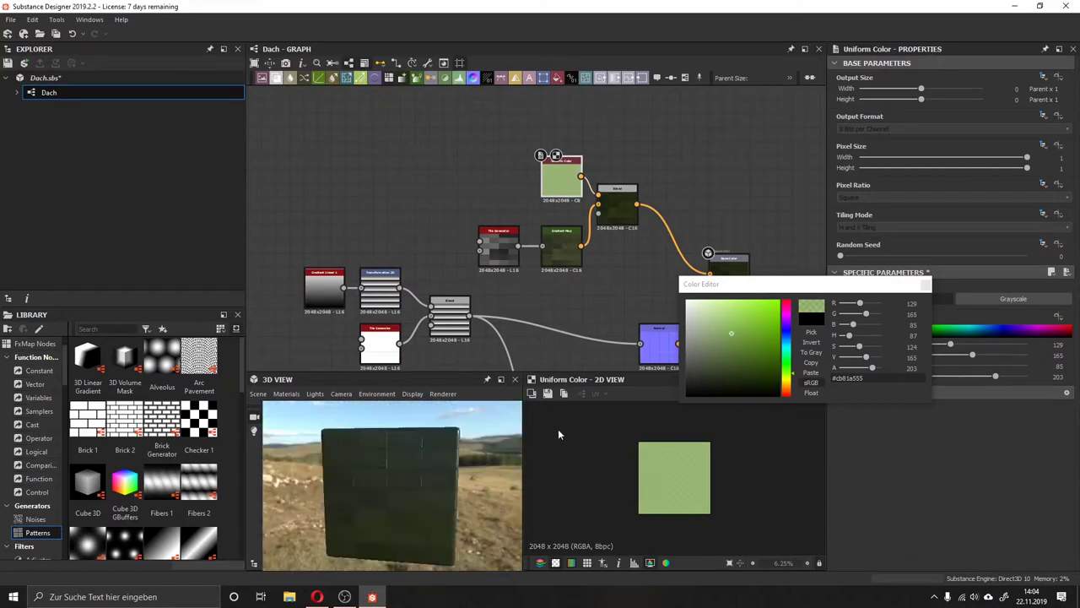
- In the Tile Generator, enable Luminance By Number, lighten the background and set Luminance Random to 0.55
{"action": "left_click_drag", "start_coordinate": [497, 246], "coordinate": [464, 246]}
{"action": "scroll", "coordinate": [911, 380], "scroll_direction": "down", "scroll_amount": 10}
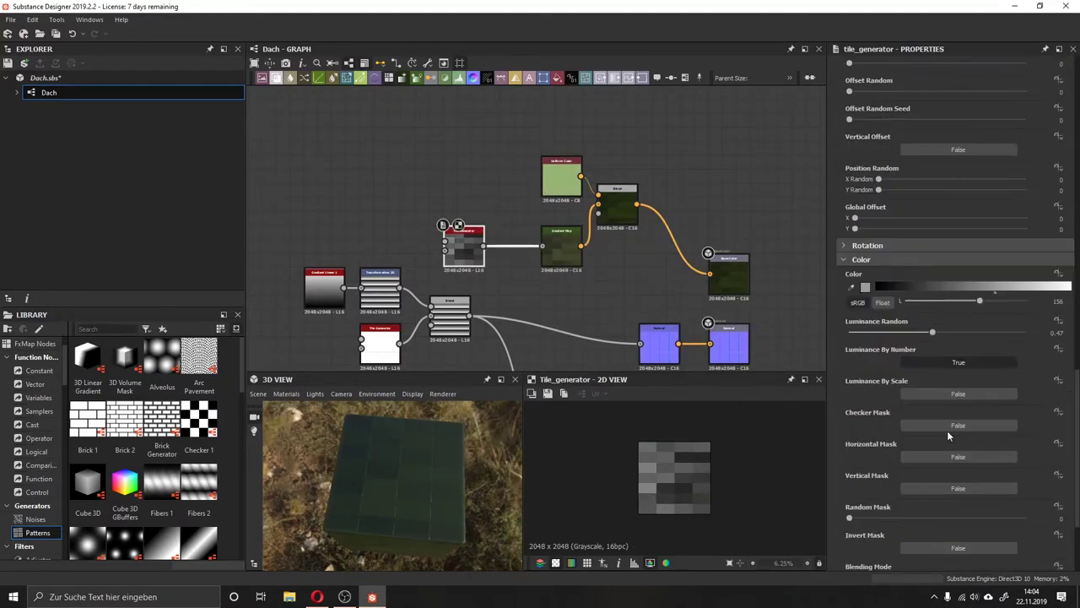
{"action": "scroll", "coordinate": [941, 279], "scroll_direction": "down", "scroll_amount": 2}
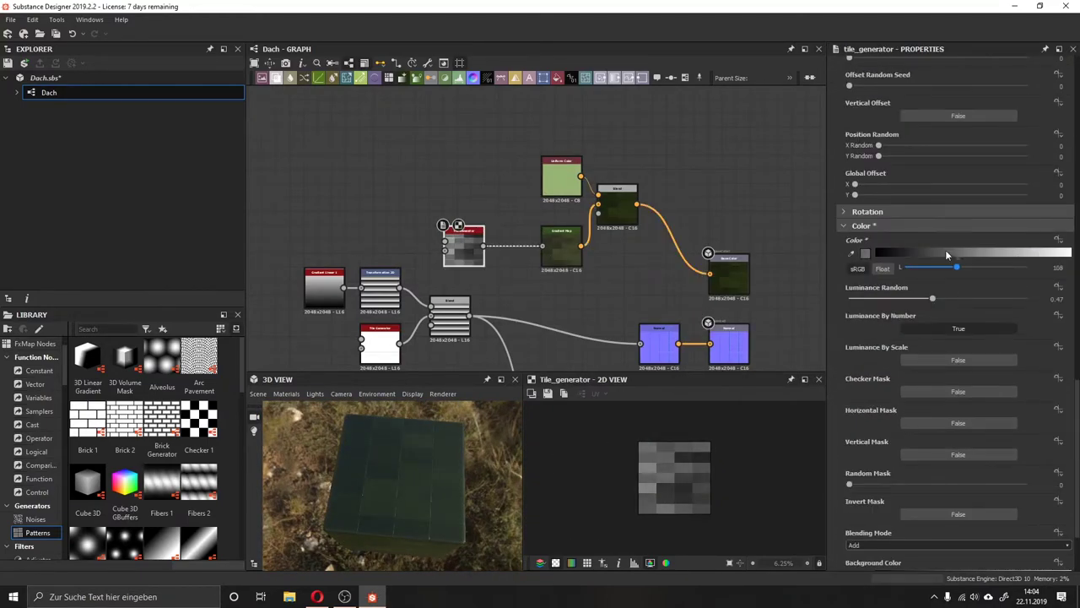
{"action": "left_click", "coordinate": [943, 330]}
{"action": "scroll", "coordinate": [928, 316], "scroll_direction": "down", "scroll_amount": 3}
{"action": "left_click", "coordinate": [946, 489]}
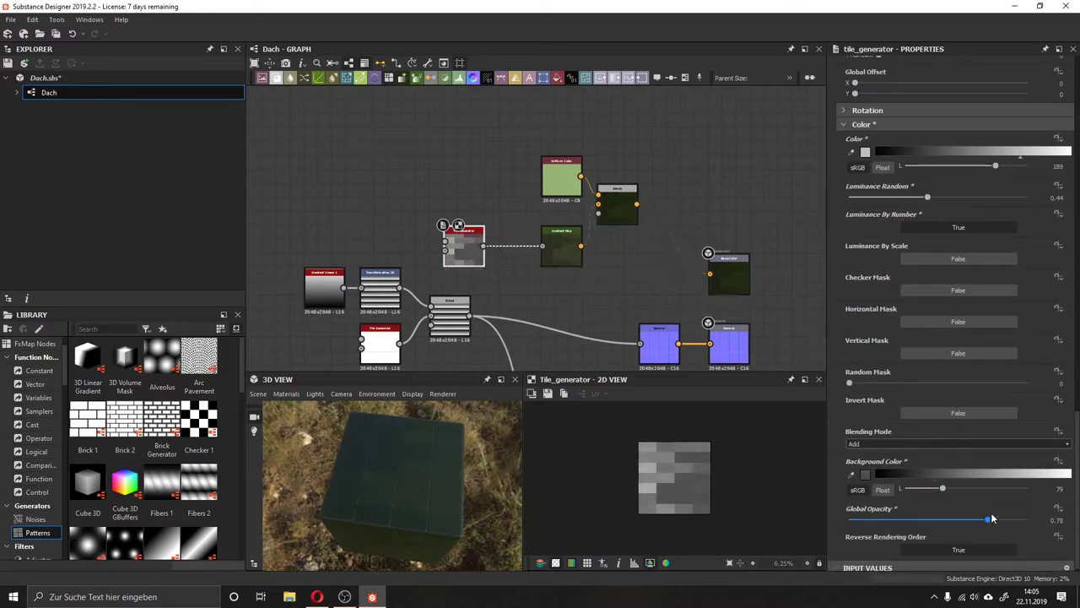
{"action": "scroll", "coordinate": [962, 455], "scroll_direction": "up", "scroll_amount": 5}
{"action": "left_click_drag", "start_coordinate": [972, 397], "coordinate": [946, 397]}
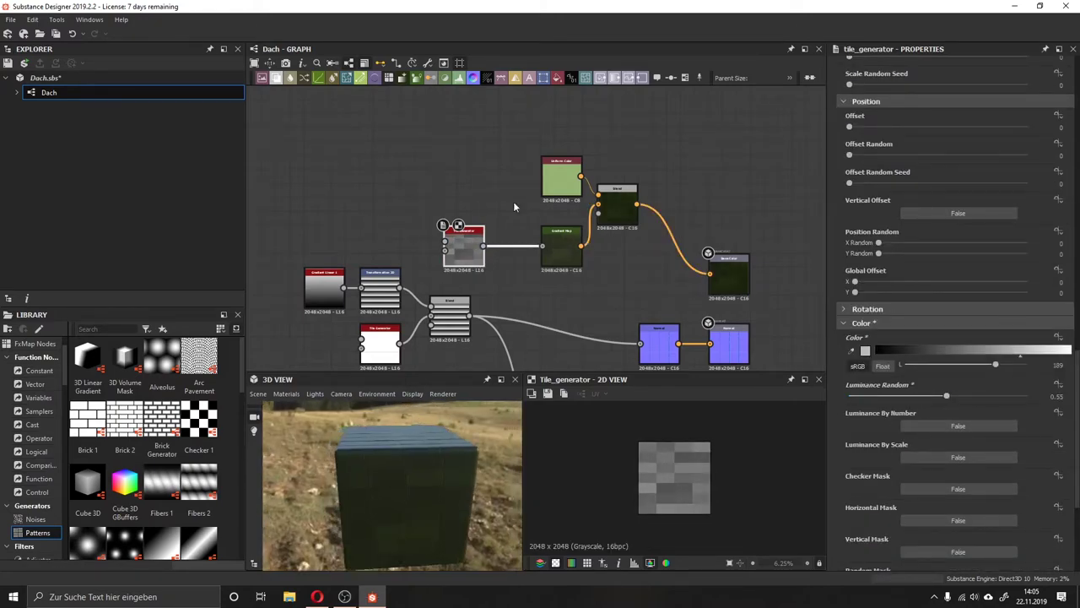
- Review the light-green Uniform Color in its colour picker
{"action": "mouse_move", "coordinate": [397, 481]}
{"action": "left_mouse_down"}
{"action": "mouse_move", "coordinate": [341, 458]}
{"action": "mouse_move", "coordinate": [371, 473]}
{"action": "left_mouse_up"}
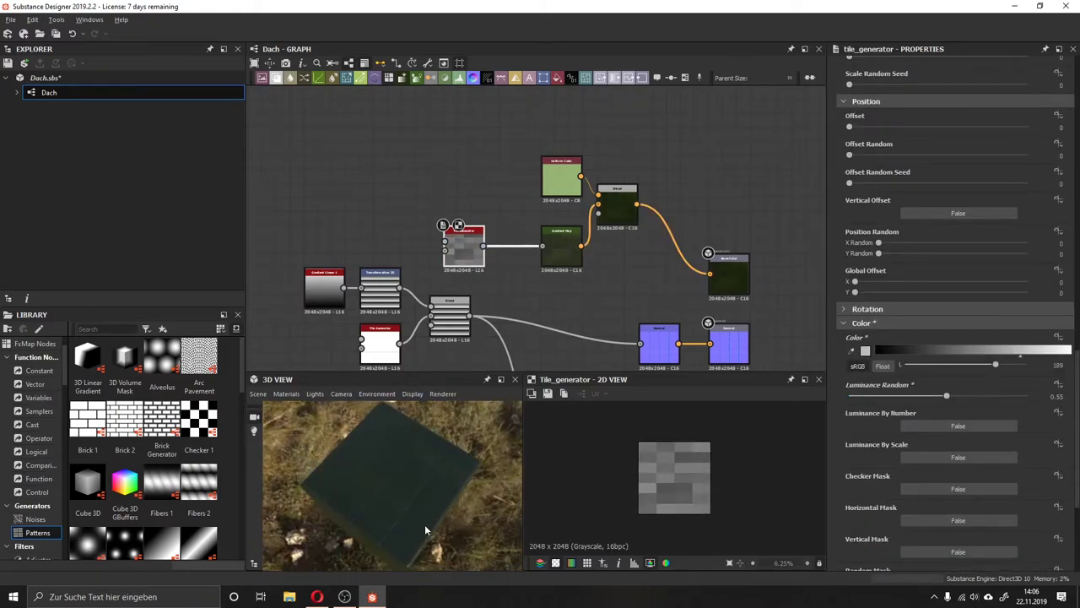
{"action": "double_click", "coordinate": [561, 177]}
{"action": "left_click", "coordinate": [793, 364]}
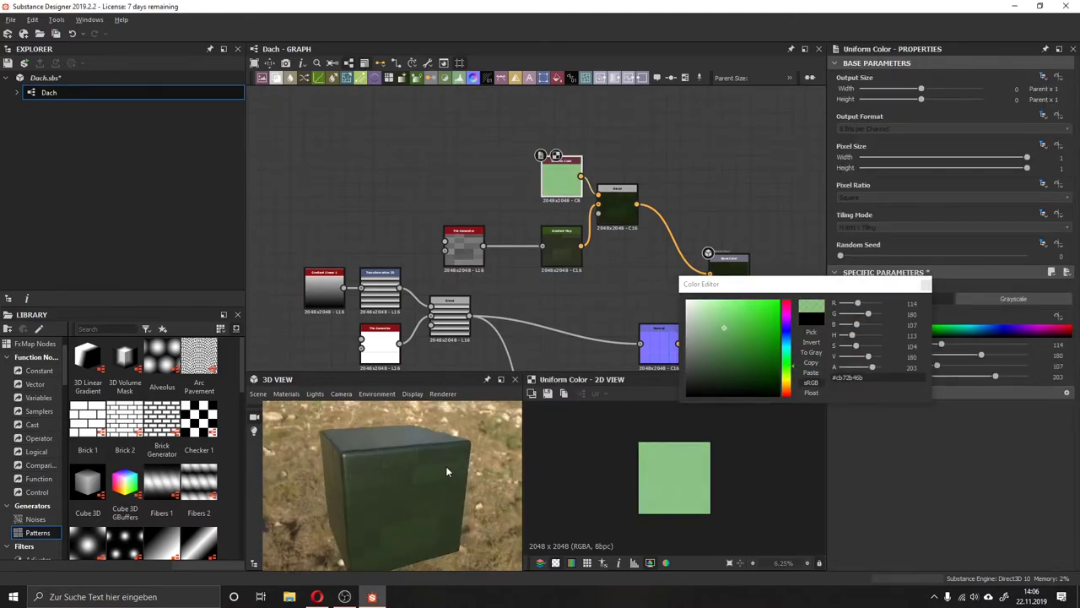
{"action": "left_click", "coordinate": [615, 267]}
{"action": "scroll", "coordinate": [614, 267], "scroll_direction": "down", "scroll_amount": 2}
- Frame the base-colour nodes as Grund Farbe and the three tiling nodes as Aufteilung
{"action": "key", "text": "Escape"}
{"action": "key", "text": "ctrl+f"}
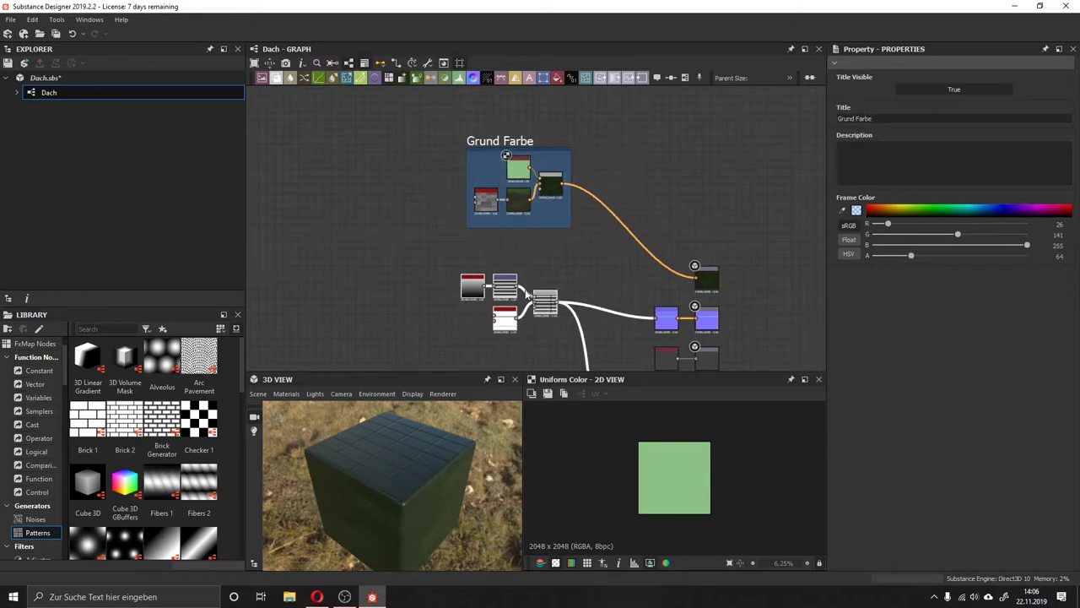
{"action": "key", "text": "ctrl+f"}
{"action": "scroll", "coordinate": [505, 155], "scroll_direction": "down", "scroll_amount": 2}
{"action": "left_click_drag", "start_coordinate": [485, 211], "coordinate": [416, 214]}
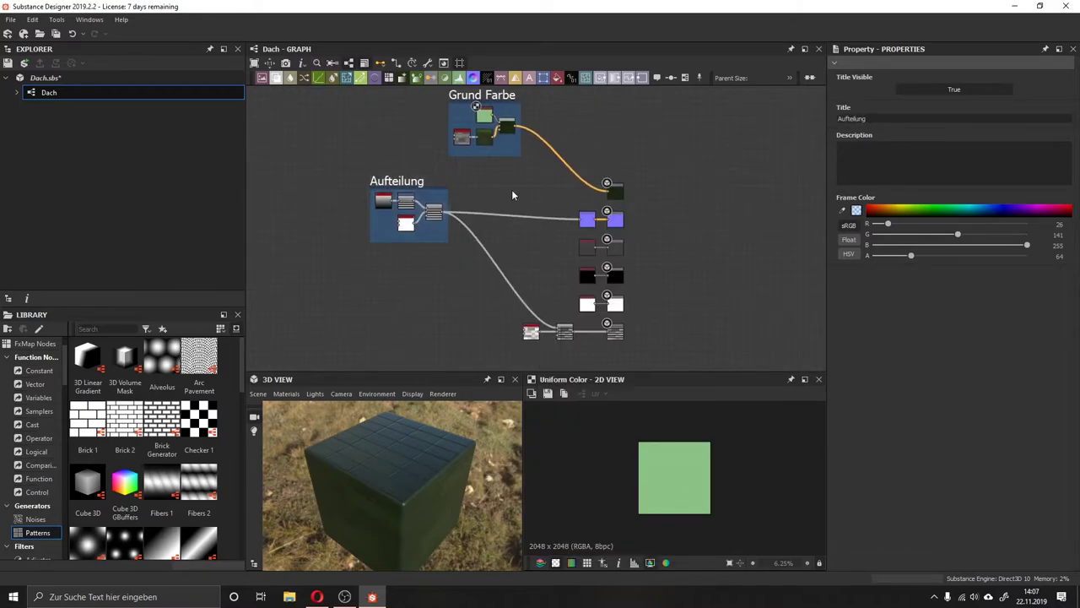
{"action": "scroll", "coordinate": [542, 189], "scroll_direction": "up", "scroll_amount": 2}
- Drag a BnW Spots 3 noise from the Noises library into the graph
{"action": "left_click", "coordinate": [34, 519]}
{"action": "scroll", "coordinate": [169, 432], "scroll_direction": "down", "scroll_amount": 5}
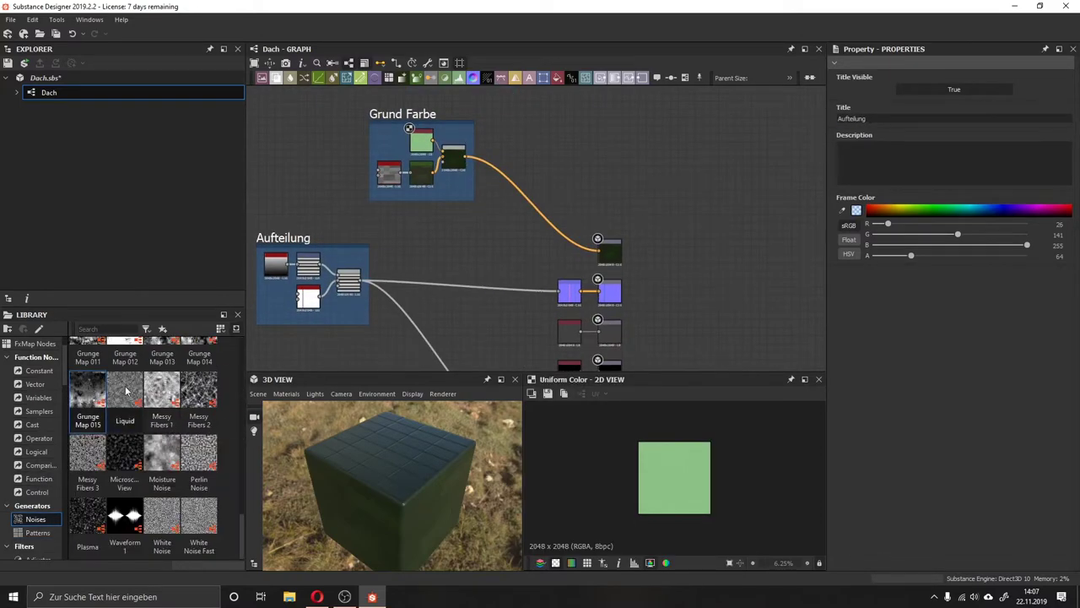
{"action": "scroll", "coordinate": [126, 389], "scroll_direction": "up", "scroll_amount": 3}
{"action": "scroll", "coordinate": [169, 422], "scroll_direction": "up", "scroll_amount": 3}
{"action": "scroll", "coordinate": [212, 439], "scroll_direction": "up", "scroll_amount": 3}
{"action": "left_click_drag", "start_coordinate": [88, 393], "coordinate": [512, 242]}
{"action": "scroll", "coordinate": [213, 411], "scroll_direction": "up", "scroll_amount": 1}
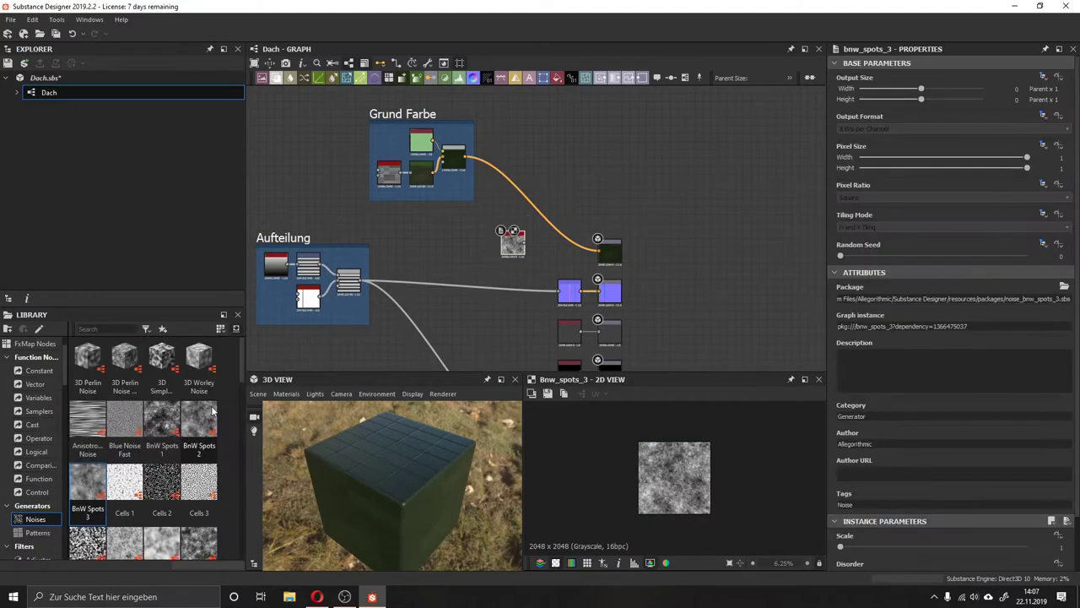
- Blend a dark brown Uniform Color through the spots noise in Add (Linear Dodge) mode
{"action": "key", "text": "space"}
{"action": "left_click", "coordinate": [531, 265]}
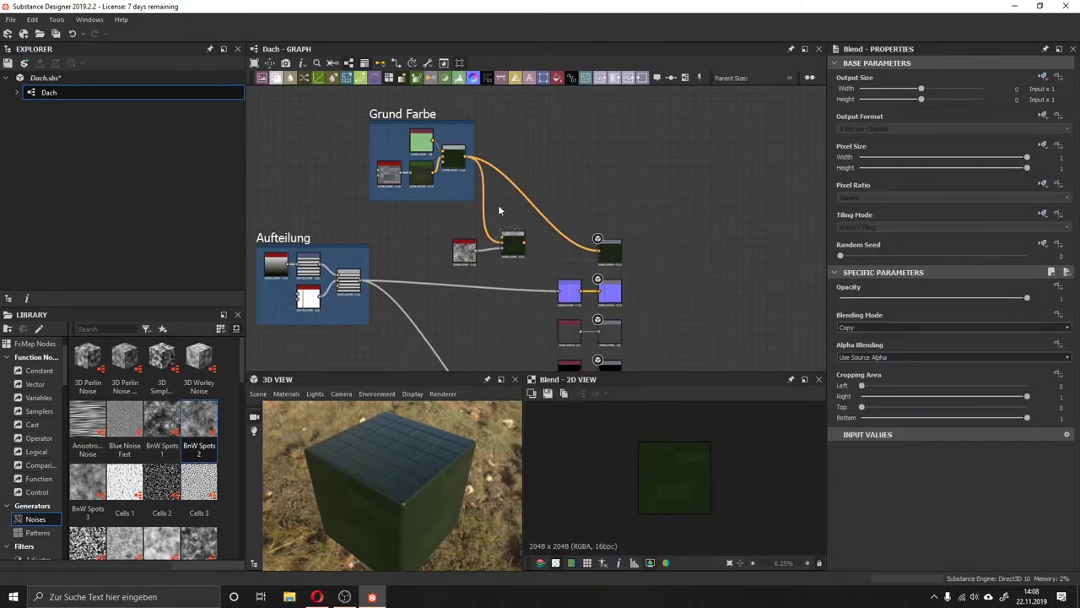
{"action": "key", "text": "space"}
{"action": "left_click", "coordinate": [523, 221]}
{"action": "left_click", "coordinate": [893, 325]}
{"action": "left_click", "coordinate": [512, 245]}
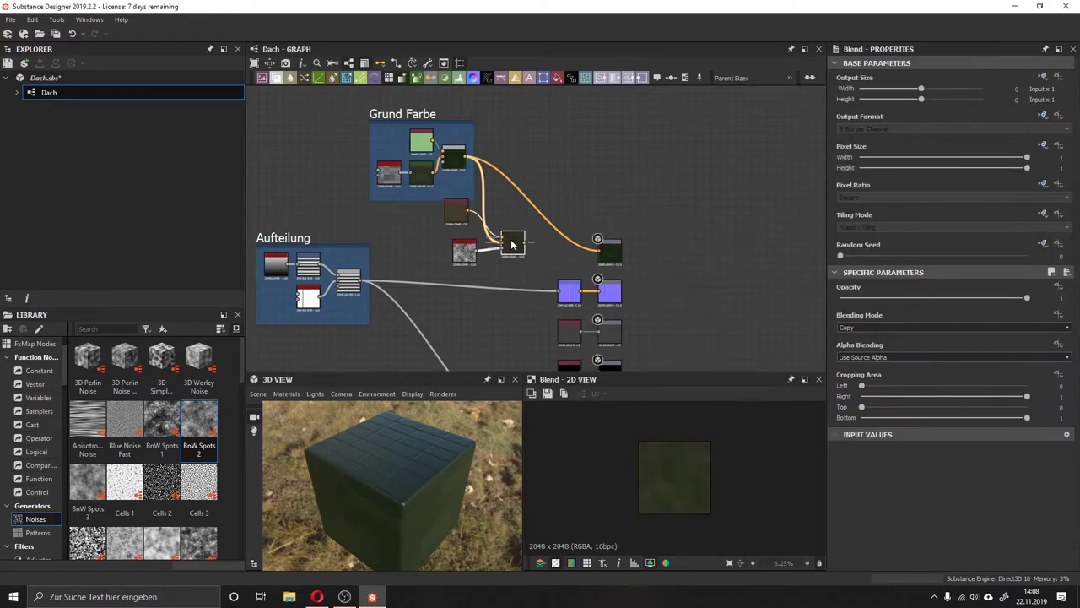
{"action": "key", "text": "Up"}
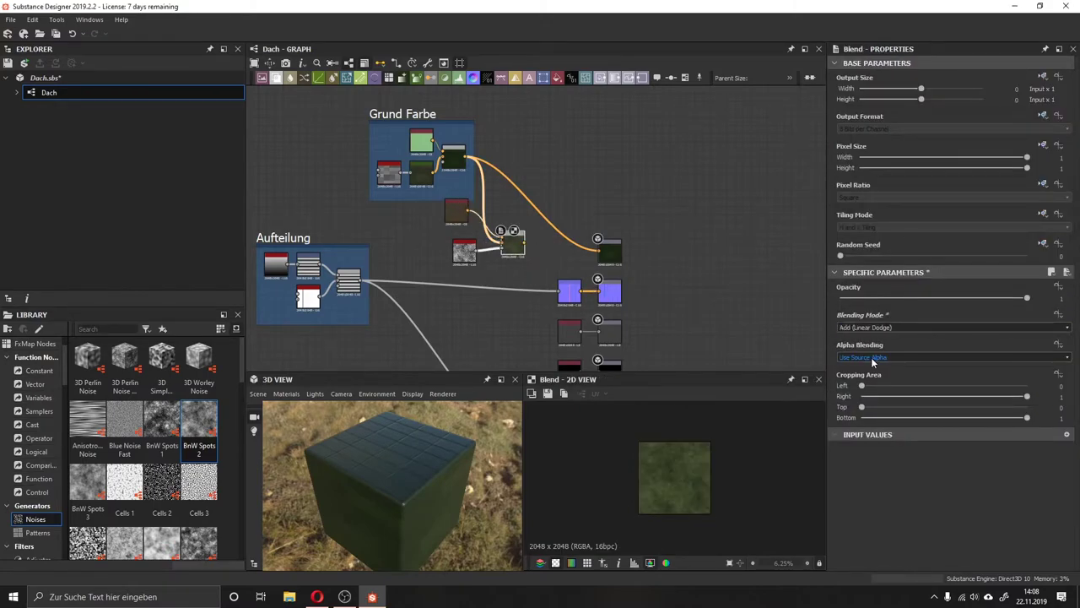
{"action": "left_click", "coordinate": [455, 218]}
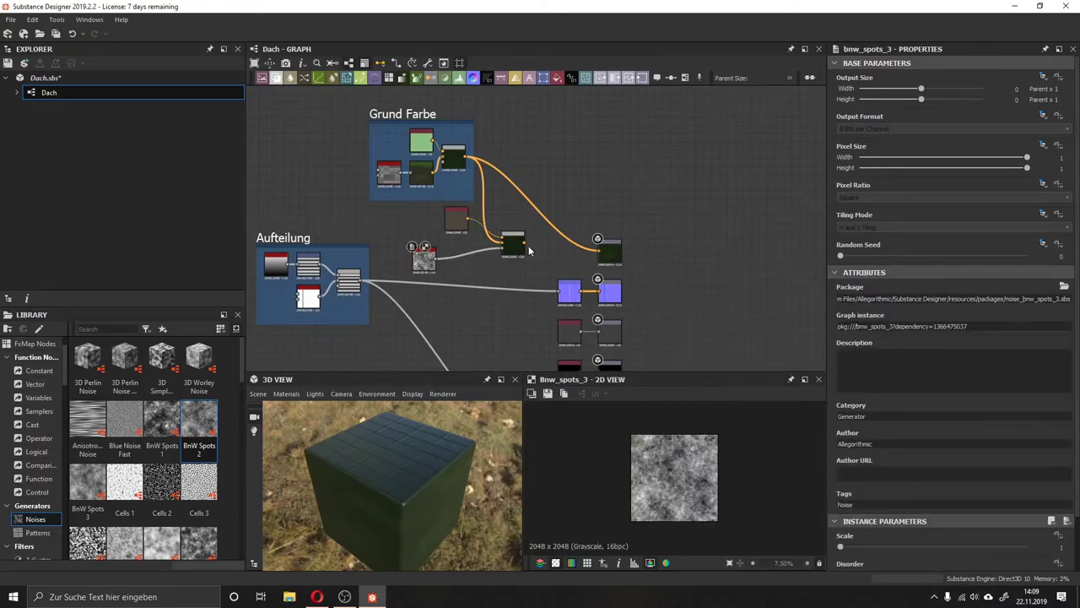
- Insert a Transformation 2D after the spots noise and delete the unneeded Uniform Color
{"action": "right_click", "coordinate": [529, 246]}
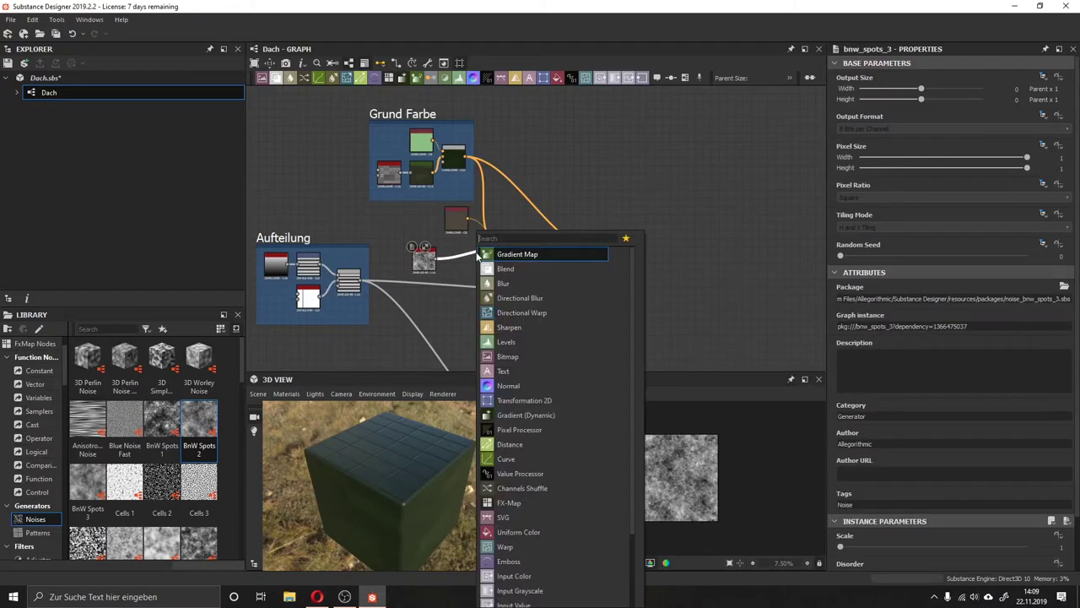
{"action": "left_click", "coordinate": [515, 248]}
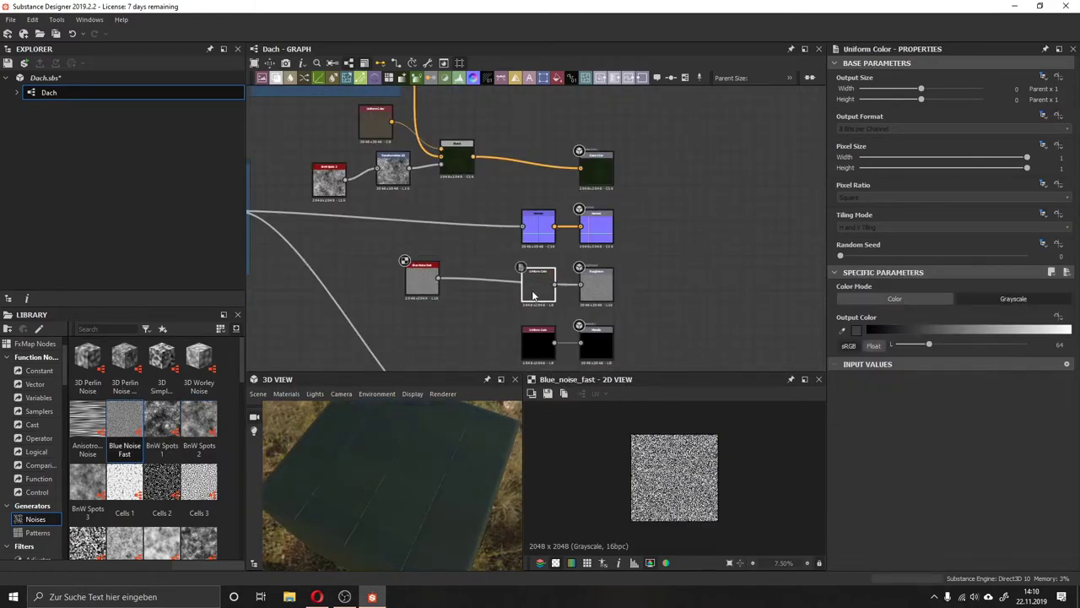
{"action": "scroll", "coordinate": [533, 296], "scroll_direction": "up", "scroll_amount": 1}
{"action": "key", "text": "Delete"}
- Add a Normal node and a Normal Blend after the noise and adjust the blend strength
{"action": "key", "text": "space"}
{"action": "type", "text": "blend"}
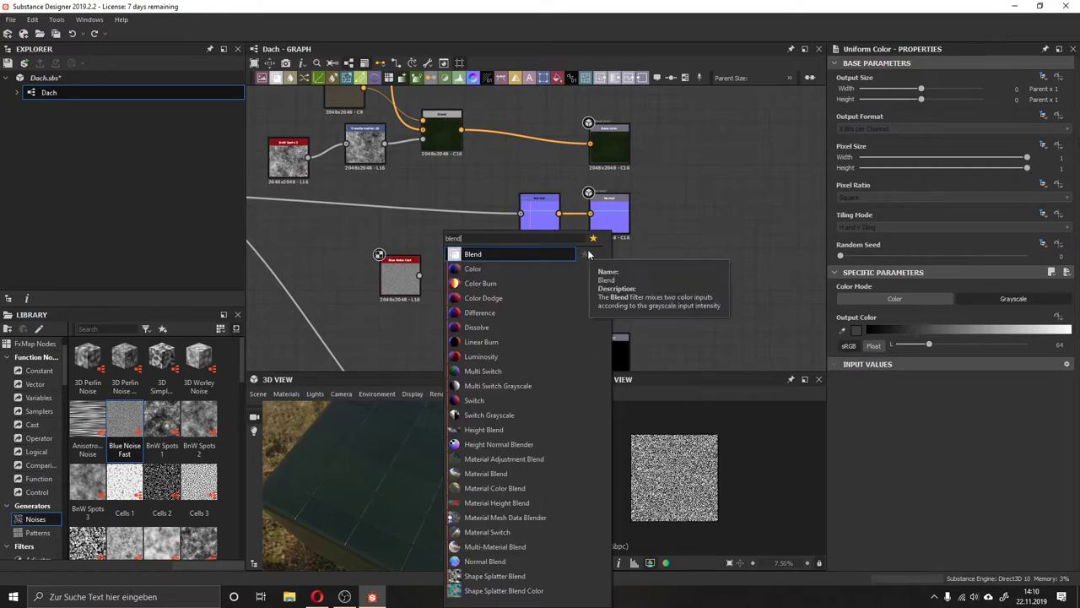
{"action": "left_click", "coordinate": [484, 561]}
{"action": "left_click_drag", "start_coordinate": [418, 275], "coordinate": [397, 242]}
{"action": "left_click", "coordinate": [439, 433]}
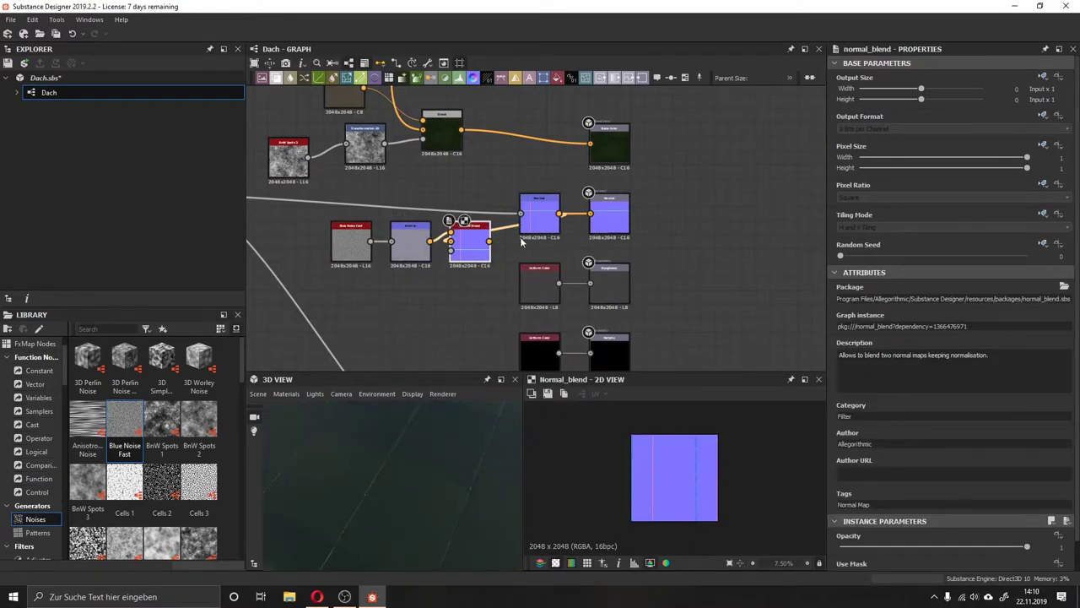
{"action": "left_click_drag", "start_coordinate": [488, 243], "coordinate": [551, 243]}
{"action": "double_click", "coordinate": [410, 245]}
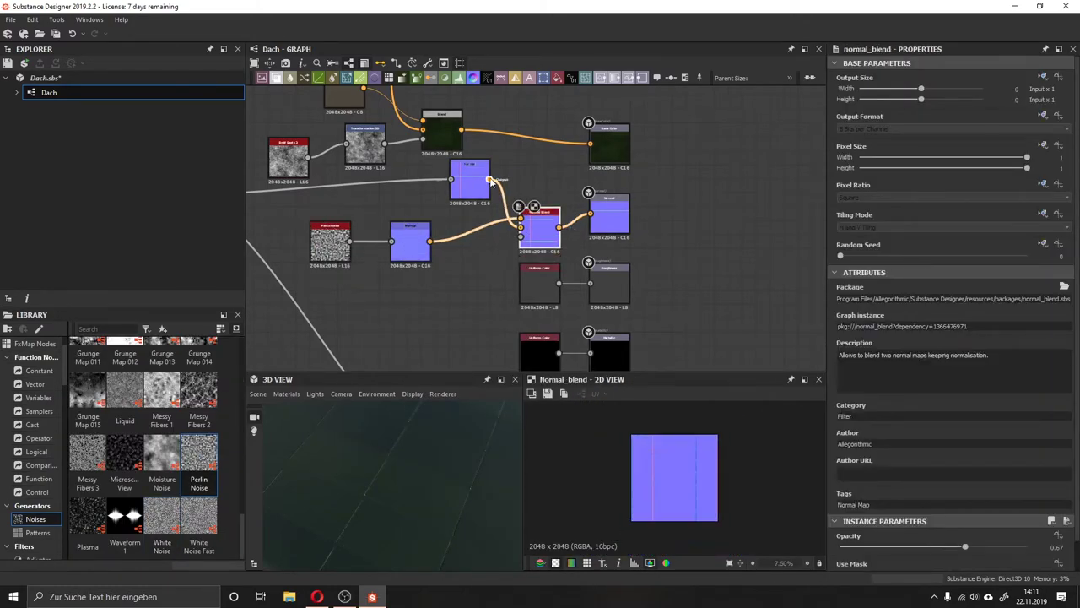
{"action": "left_click_drag", "start_coordinate": [902, 297], "coordinate": [918, 298]}
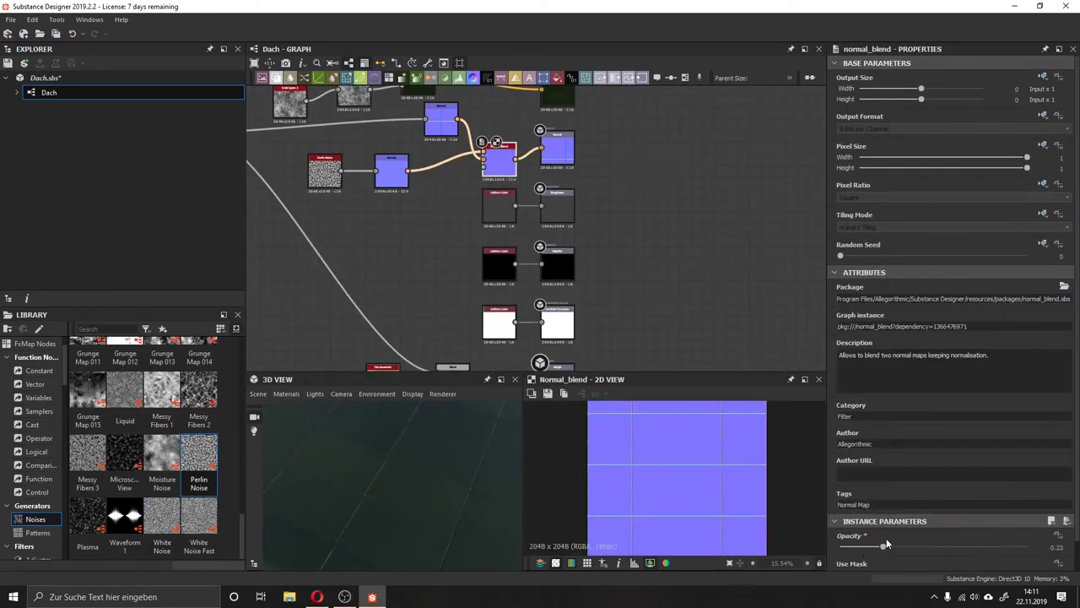
- Insert a Levels node after the noise transform and frame the Perlin Noise to Normal chain
{"action": "scroll", "coordinate": [901, 545], "scroll_direction": "down", "scroll_amount": 1}
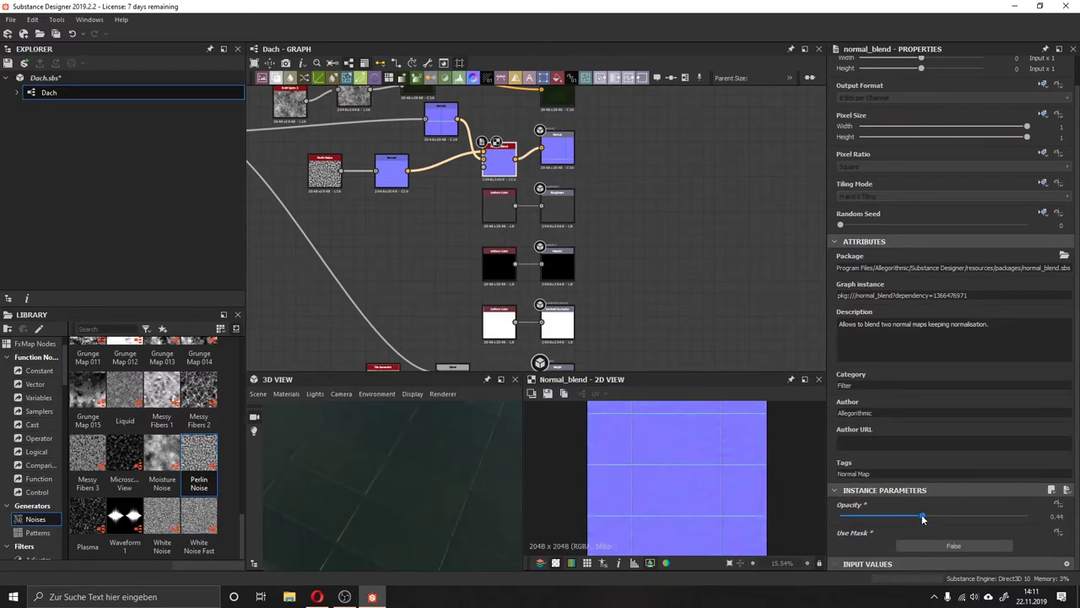
{"action": "left_click_drag", "start_coordinate": [332, 173], "coordinate": [286, 173]}
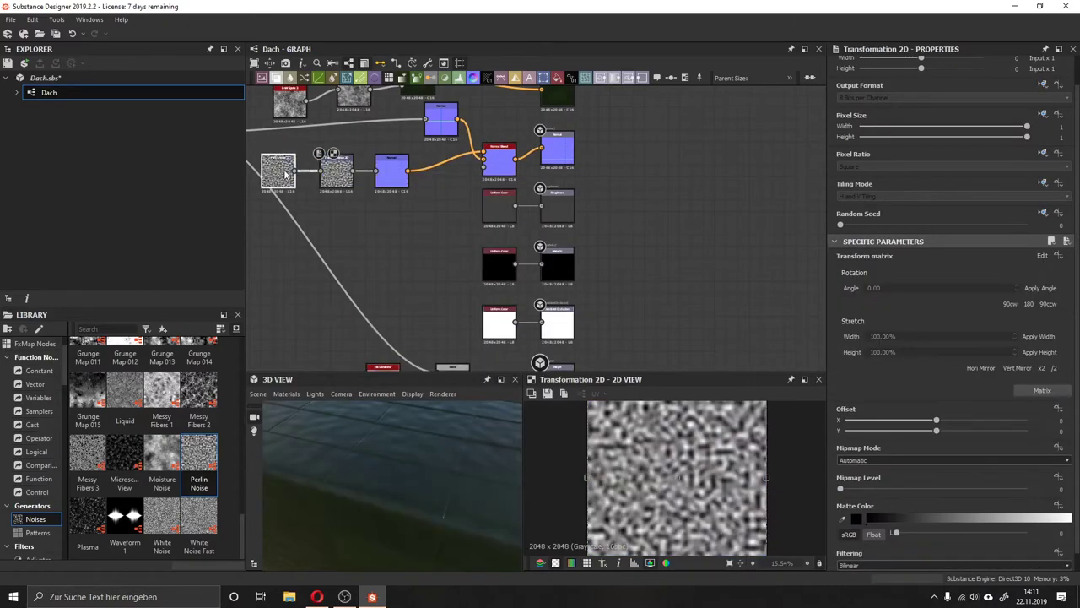
{"action": "left_click", "coordinate": [895, 519]}
{"action": "scroll", "coordinate": [895, 520], "scroll_direction": "down", "scroll_amount": 1}
{"action": "scroll", "coordinate": [722, 523], "scroll_direction": "down", "scroll_amount": 2}
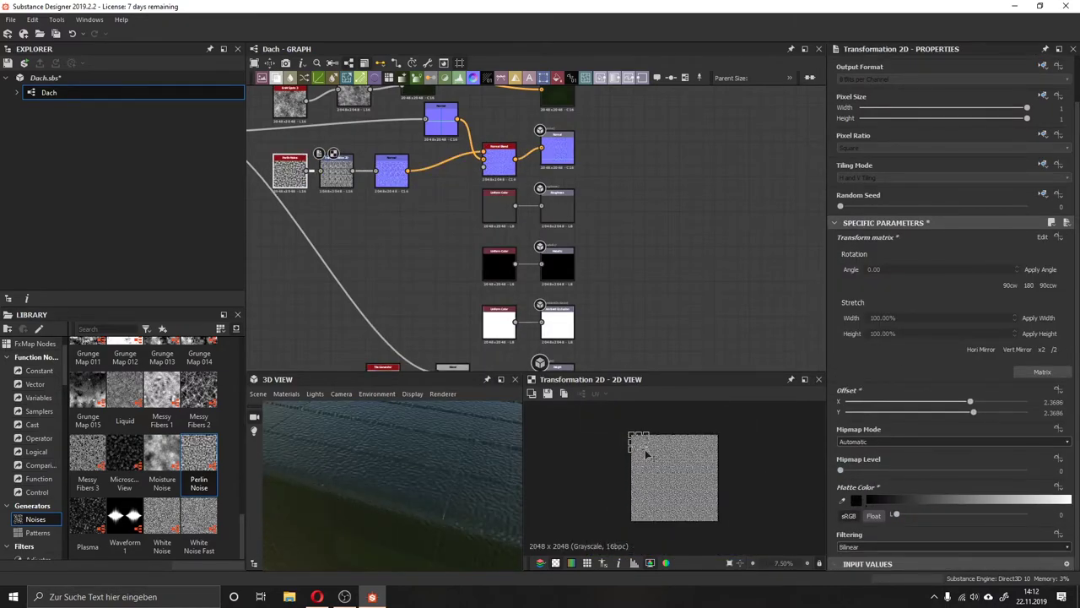
{"action": "key", "text": "l"}
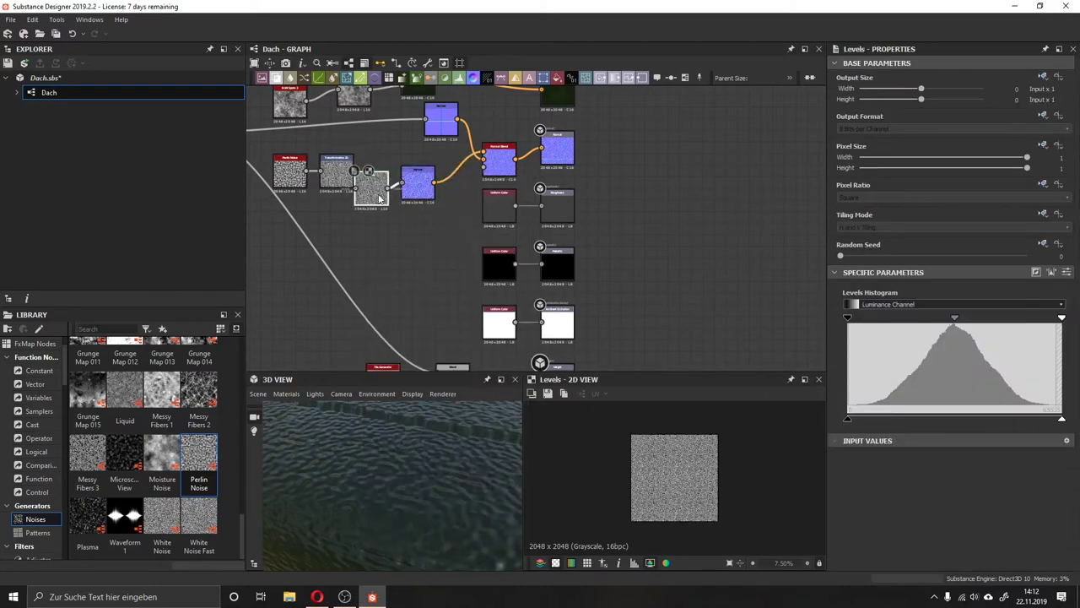
{"action": "key", "text": "ctrl+z"}
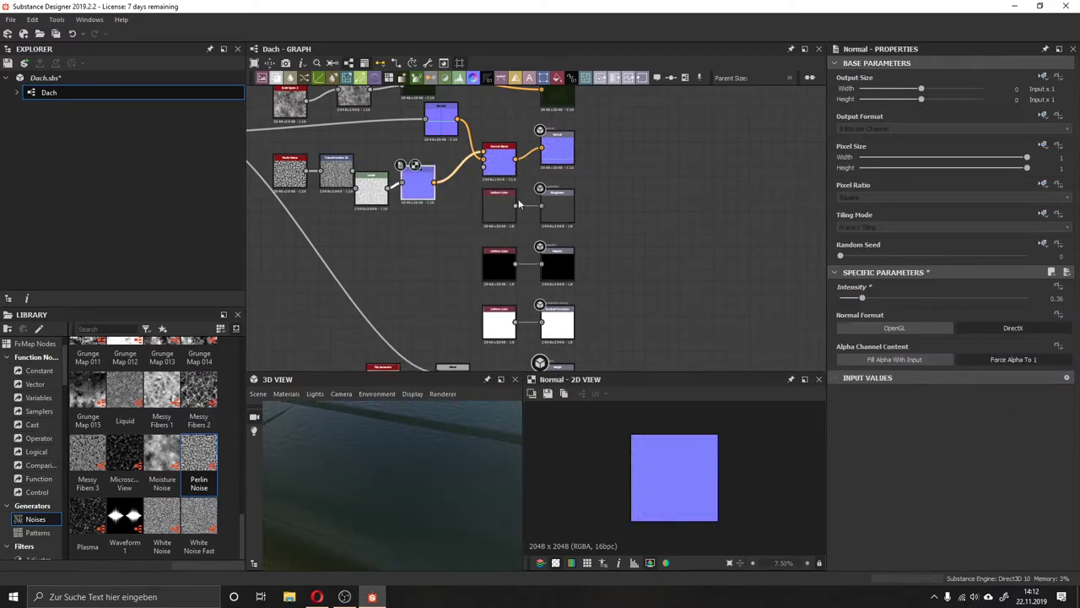
{"action": "left_click", "coordinate": [368, 188]}
{"action": "left_click", "coordinate": [497, 163]}
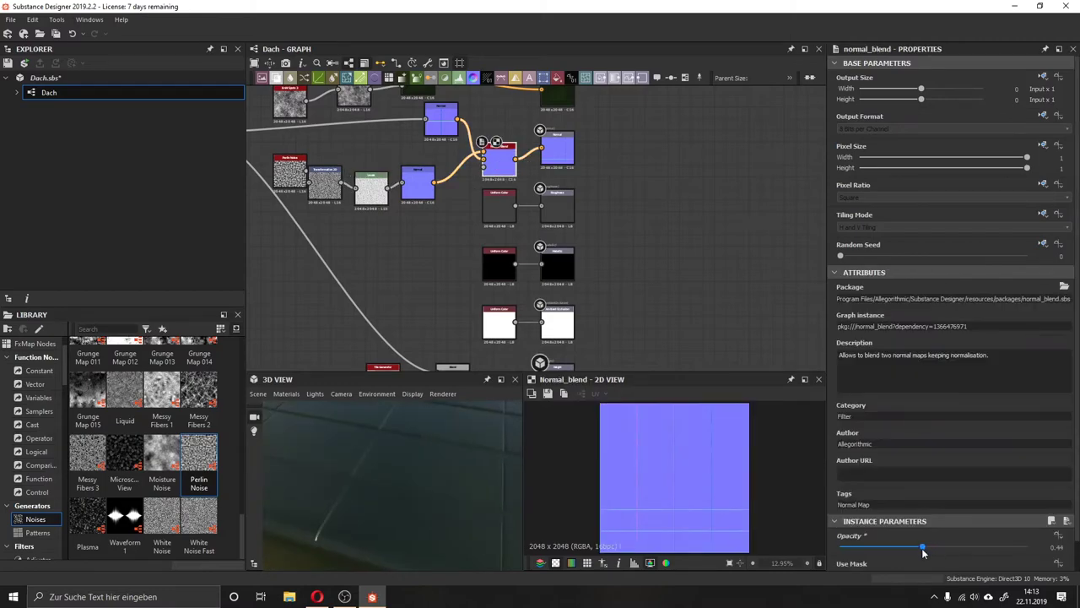
{"action": "left_click", "coordinate": [403, 192]}
{"action": "key", "text": "f"}
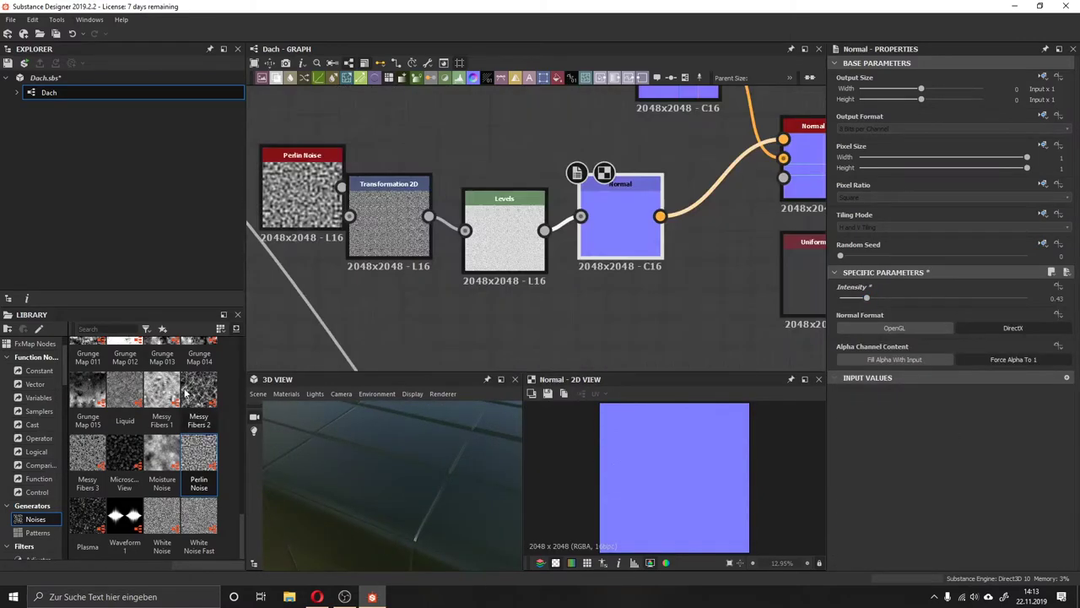
- Swap Perlin Noise for White Noise and align the chain's nodes in one row
{"action": "scroll", "coordinate": [143, 464], "scroll_direction": "up", "scroll_amount": 10}
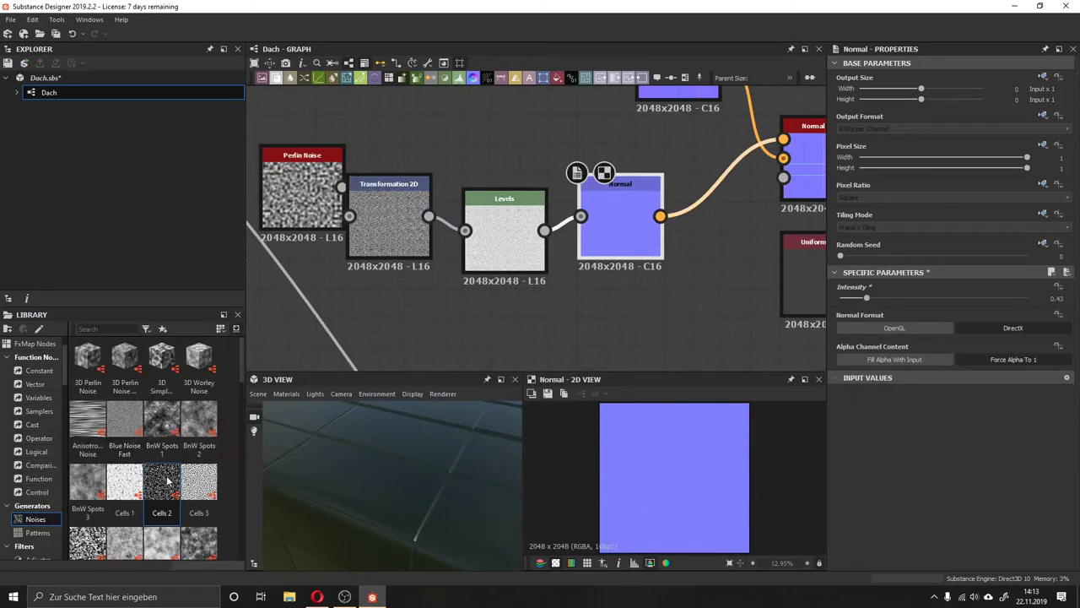
{"action": "scroll", "coordinate": [168, 480], "scroll_direction": "down", "scroll_amount": 10}
{"action": "mouse_move", "coordinate": [162, 515]}
{"action": "left_mouse_down"}
{"action": "mouse_move", "coordinate": [359, 270]}
{"action": "mouse_move", "coordinate": [316, 184]}
{"action": "mouse_move", "coordinate": [372, 209]}
{"action": "left_mouse_up"}
{"action": "key", "text": "Delete"}
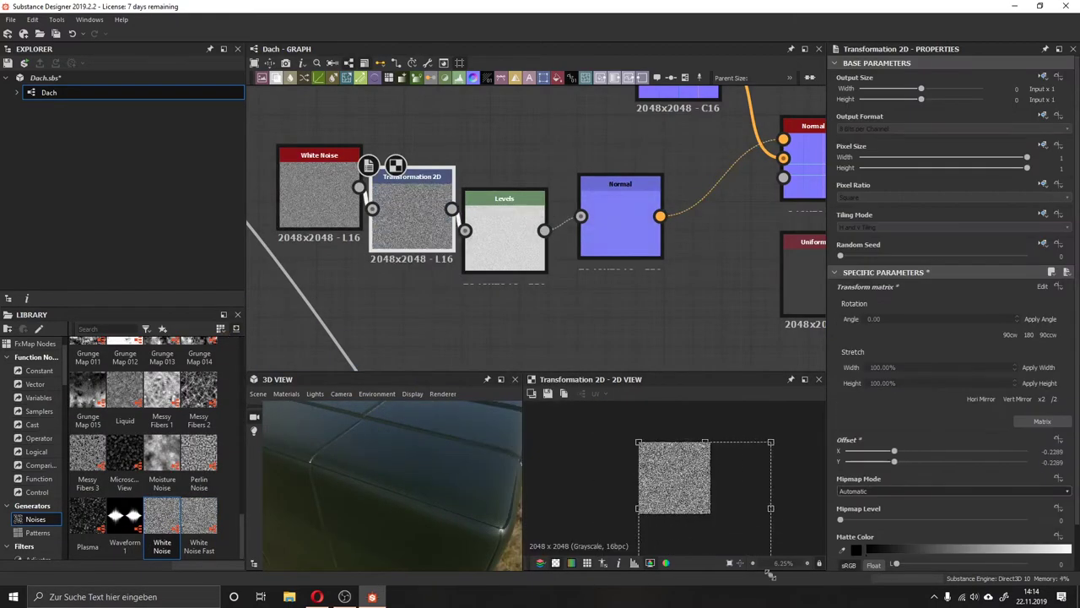
{"action": "left_click", "coordinate": [603, 218]}
{"action": "middle_click_drag", "start_coordinate": [603, 218], "coordinate": [555, 229]}
{"action": "left_click", "coordinate": [774, 181]}
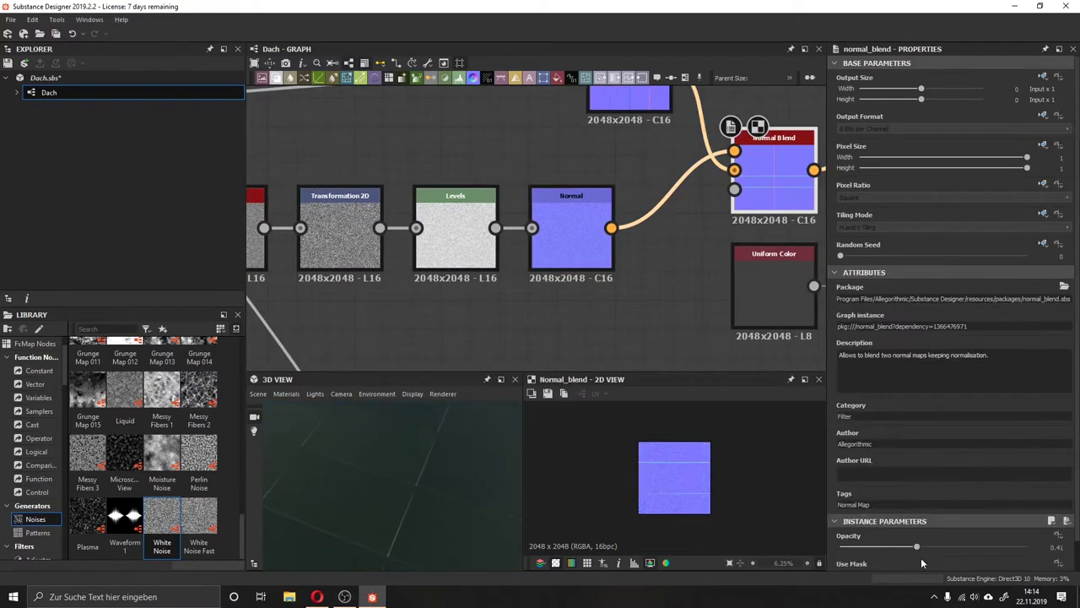
{"action": "scroll", "coordinate": [557, 203], "scroll_direction": "down", "scroll_amount": 3}
{"action": "scroll", "coordinate": [557, 195], "scroll_direction": "down", "scroll_amount": 2}
- Move the Grund Farbe row up and add a Blend node after the base colour
{"action": "left_click", "coordinate": [523, 169]}
{"action": "scroll", "coordinate": [591, 253], "scroll_direction": "up", "scroll_amount": 2}
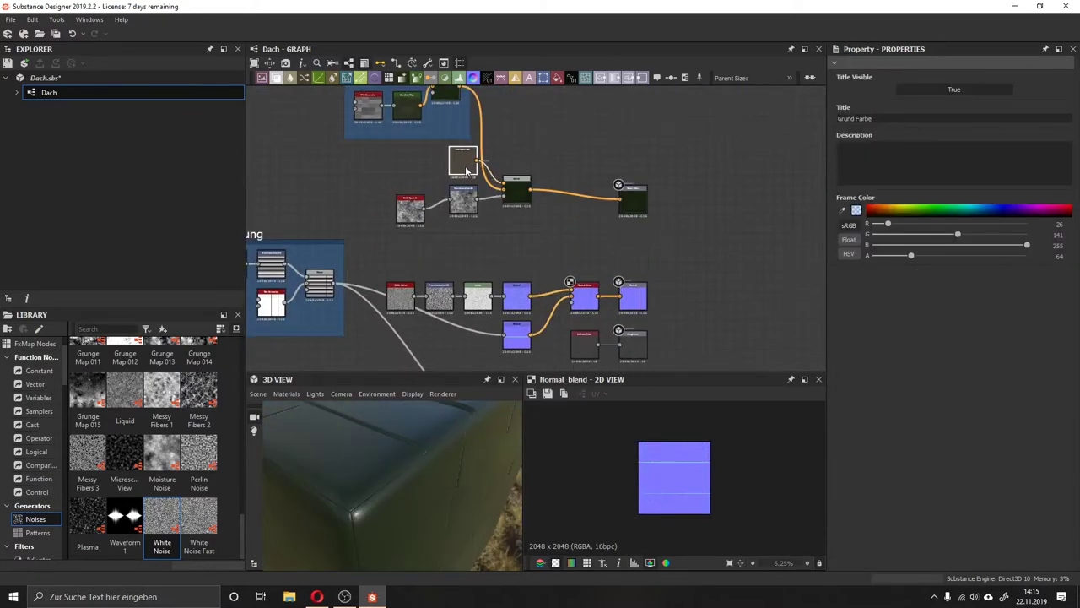
{"action": "left_click_drag", "start_coordinate": [615, 304], "coordinate": [615, 276]}
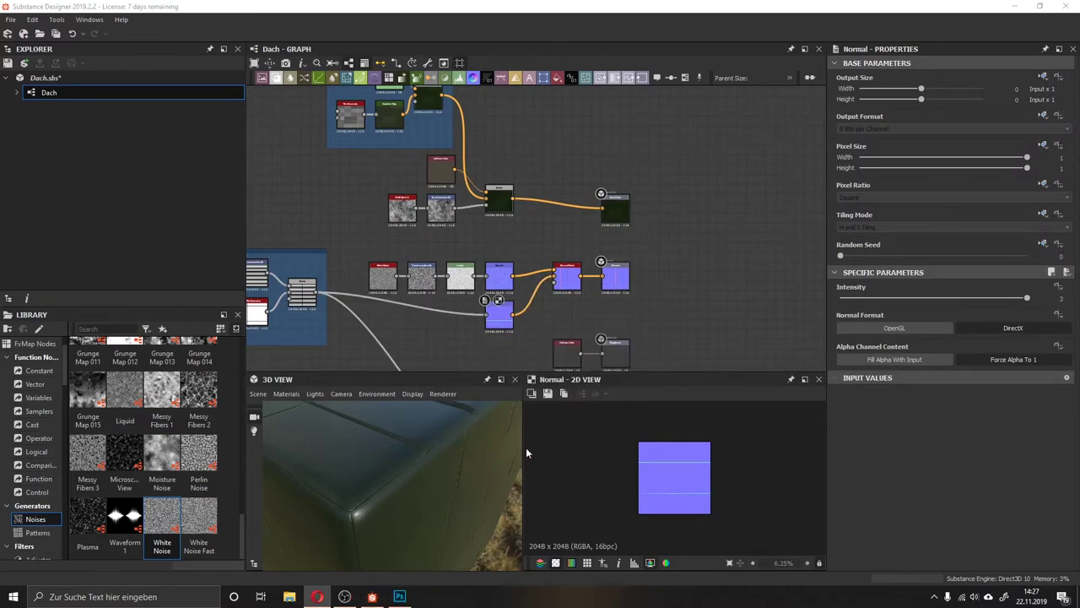
{"action": "left_click_drag", "start_coordinate": [270, 307], "coordinate": [338, 190]}
{"action": "left_click", "coordinate": [393, 205]}
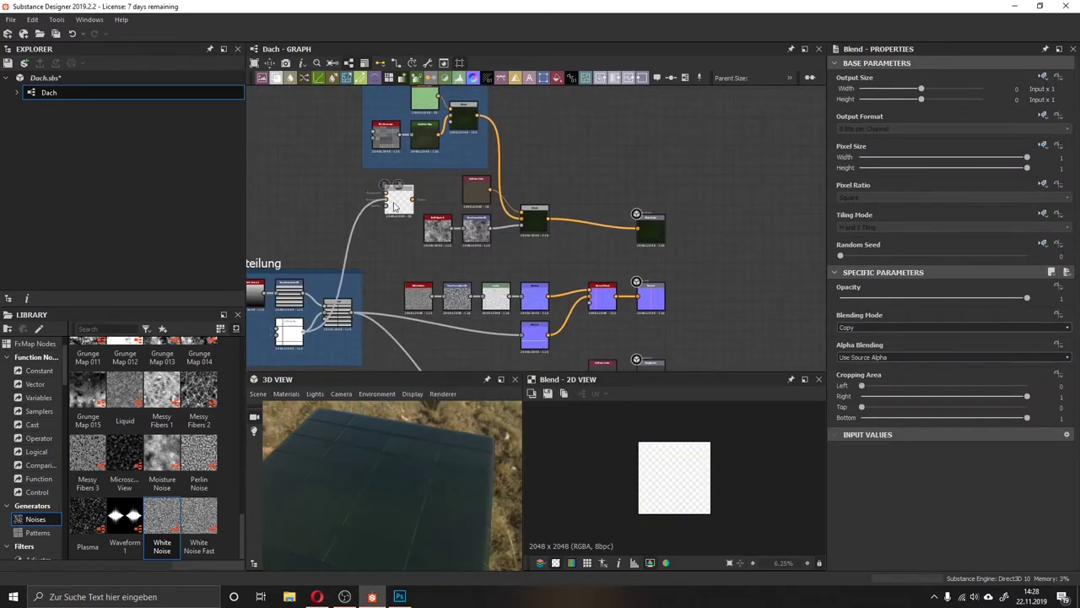
{"action": "middle_click_drag", "start_coordinate": [393, 206], "coordinate": [341, 267]}
- Feed a black Uniform Color into the Blend, multiplying at 0.11 opacity
{"action": "mouse_move", "coordinate": [462, 174]}
{"action": "left_mouse_down"}
{"action": "mouse_move", "coordinate": [468, 129]}
{"action": "mouse_move", "coordinate": [448, 152]}
{"action": "left_mouse_up"}
{"action": "left_click", "coordinate": [506, 149]}
{"action": "scroll", "coordinate": [512, 252], "scroll_direction": "up", "scroll_amount": 3}
{"action": "scroll", "coordinate": [540, 258], "scroll_direction": "down", "scroll_amount": 4}
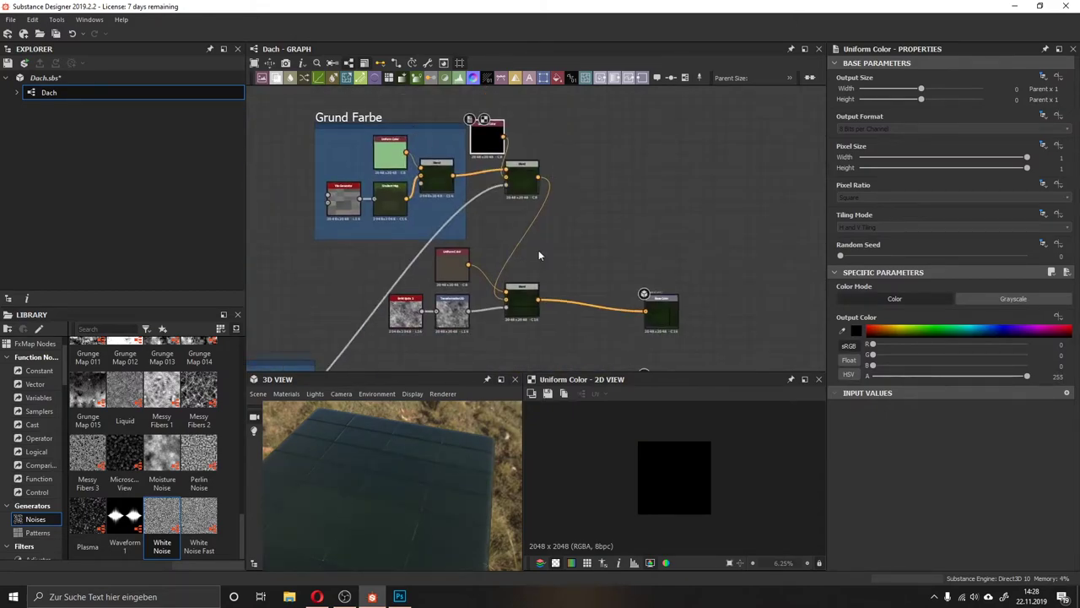
{"action": "scroll", "coordinate": [483, 232], "scroll_direction": "up", "scroll_amount": 2}
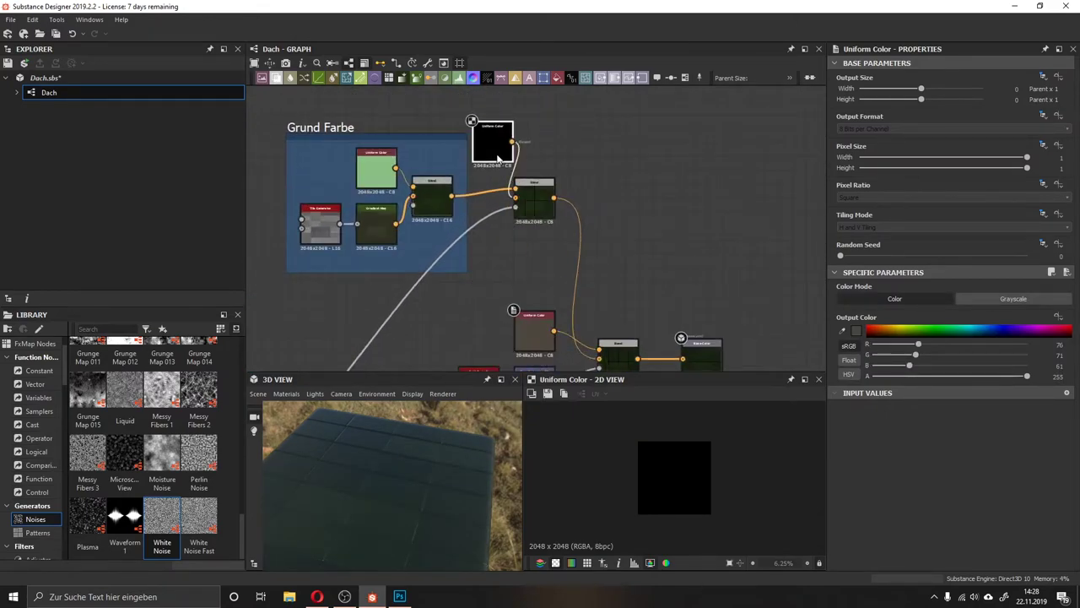
{"action": "left_click", "coordinate": [534, 199]}
{"action": "scroll", "coordinate": [864, 329], "scroll_direction": "down", "scroll_amount": 3}
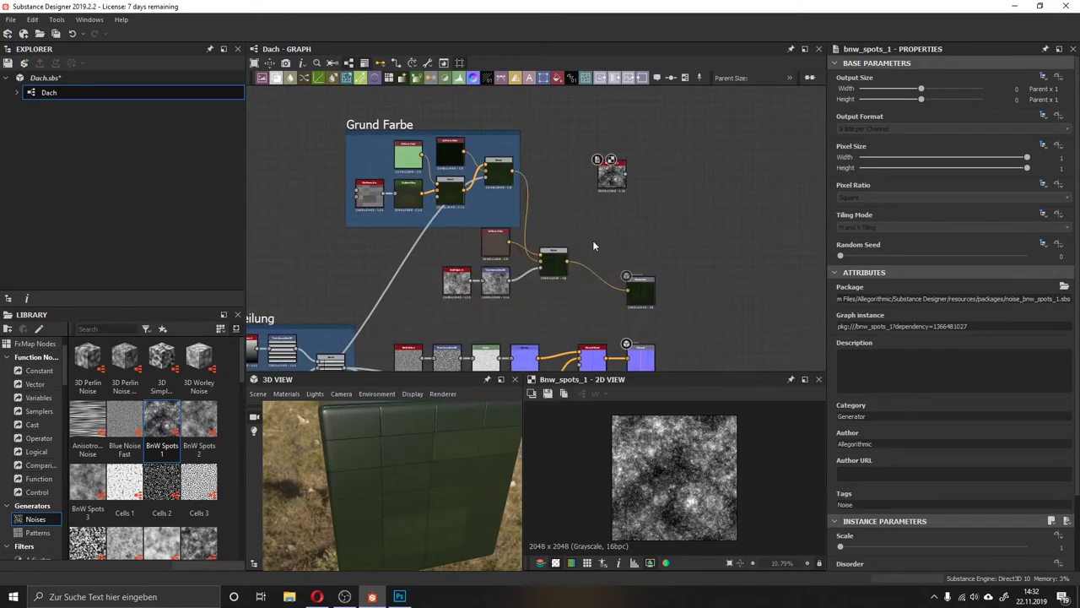
- Wire the brownish Uniform Color and BnW Spots 1 into a Blend set to Copy at 0.38 opacity
{"action": "left_click", "coordinate": [506, 243]}
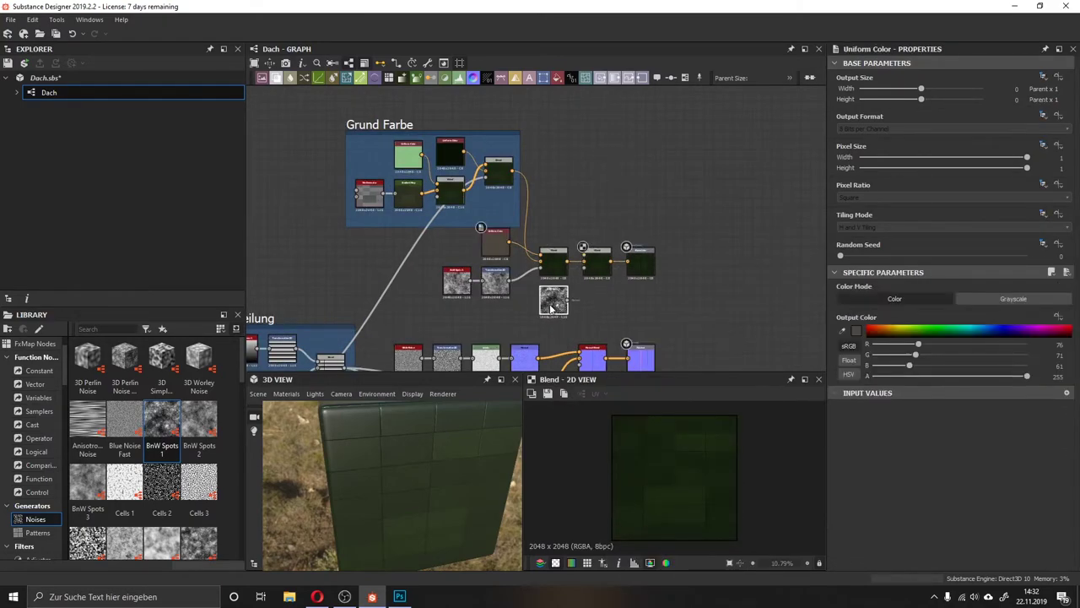
{"action": "left_click", "coordinate": [486, 245]}
{"action": "left_click_drag", "start_coordinate": [565, 224], "coordinate": [584, 246]}
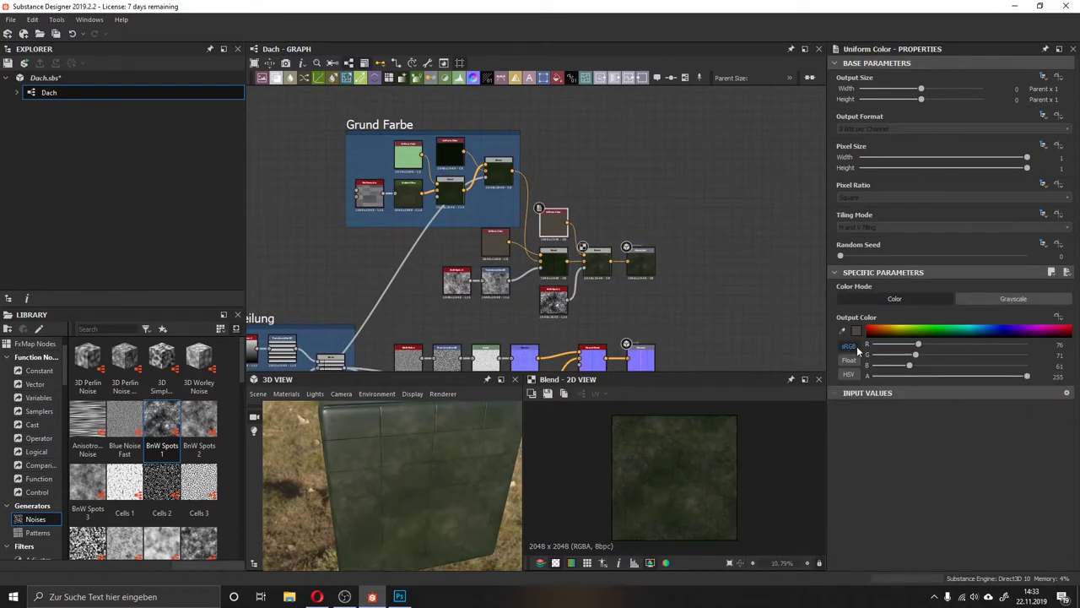
{"action": "left_click", "coordinate": [857, 330]}
{"action": "left_click", "coordinate": [752, 417]}
{"action": "left_click", "coordinate": [595, 261]}
{"action": "left_click", "coordinate": [862, 328]}
{"action": "left_click", "coordinate": [857, 372]}
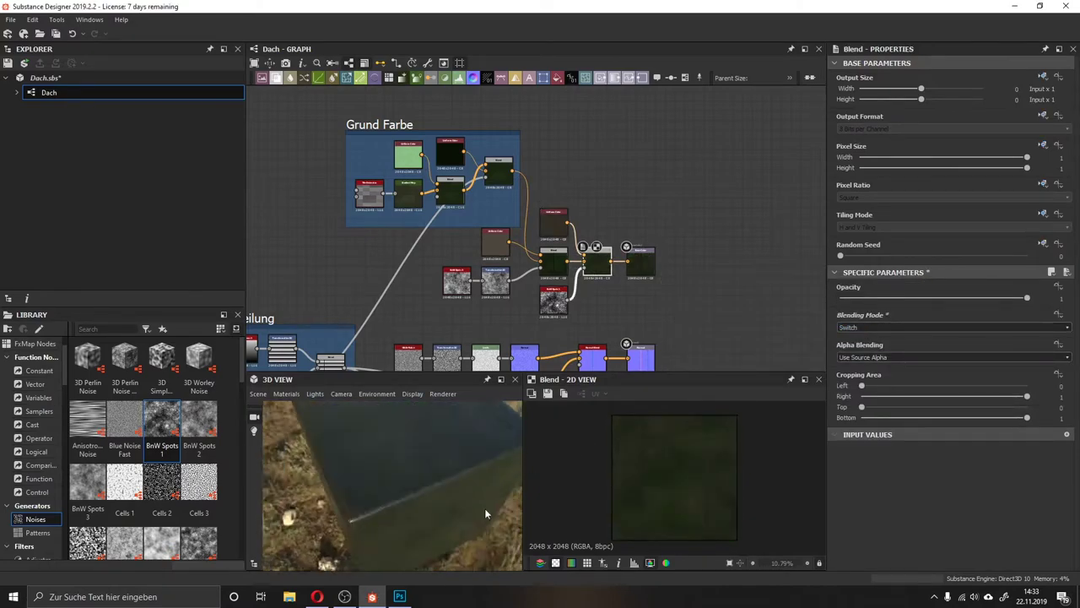
{"action": "left_click", "coordinate": [863, 328]}
{"action": "left_click", "coordinate": [848, 339]}
{"action": "left_click_drag", "start_coordinate": [1026, 298], "coordinate": [946, 298]}
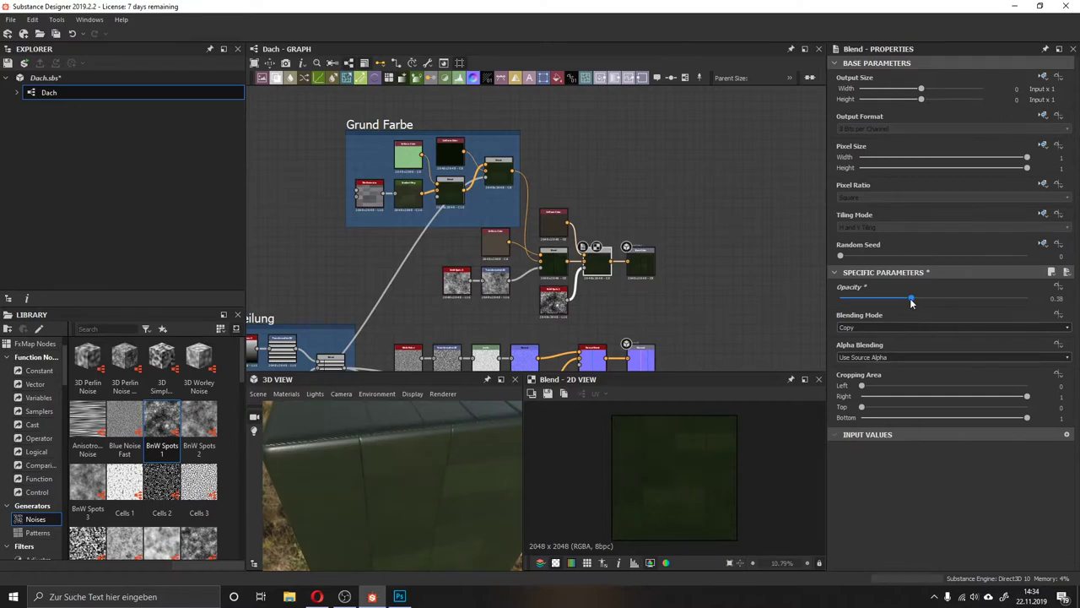
{"action": "scroll", "coordinate": [550, 95], "scroll_direction": "down", "scroll_amount": 4}
- Darken the grey Uniform Color value to about 57
{"action": "left_click", "coordinate": [537, 256]}
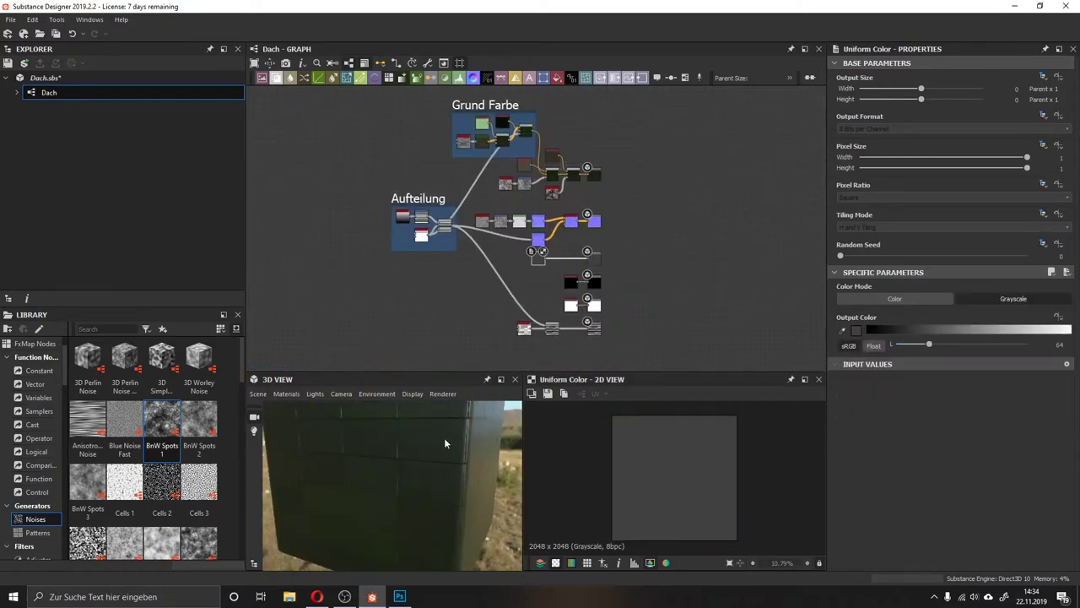
{"action": "left_click_drag", "start_coordinate": [928, 344], "coordinate": [925, 345]}
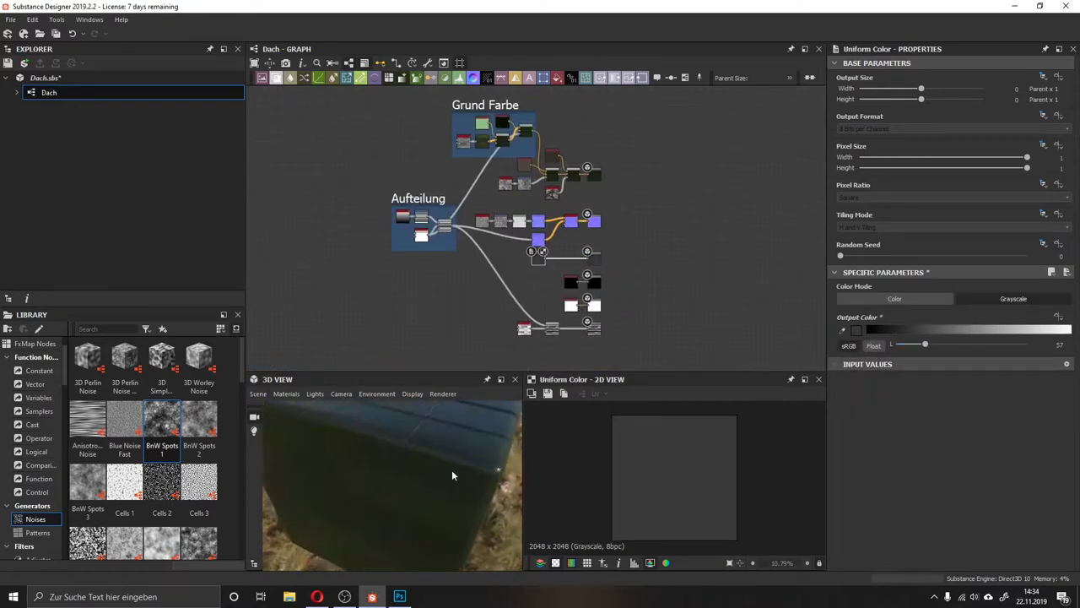
{"action": "left_click_drag", "start_coordinate": [452, 475], "coordinate": [411, 517]}
{"action": "mouse_move", "coordinate": [537, 256]}
{"action": "left_mouse_down"}
{"action": "mouse_move", "coordinate": [567, 256]}
{"action": "mouse_move", "coordinate": [518, 229]}
{"action": "left_mouse_up"}
- Add a new grayscale Uniform Color node at level 61
{"action": "scroll", "coordinate": [561, 263], "scroll_direction": "up", "scroll_amount": 2}
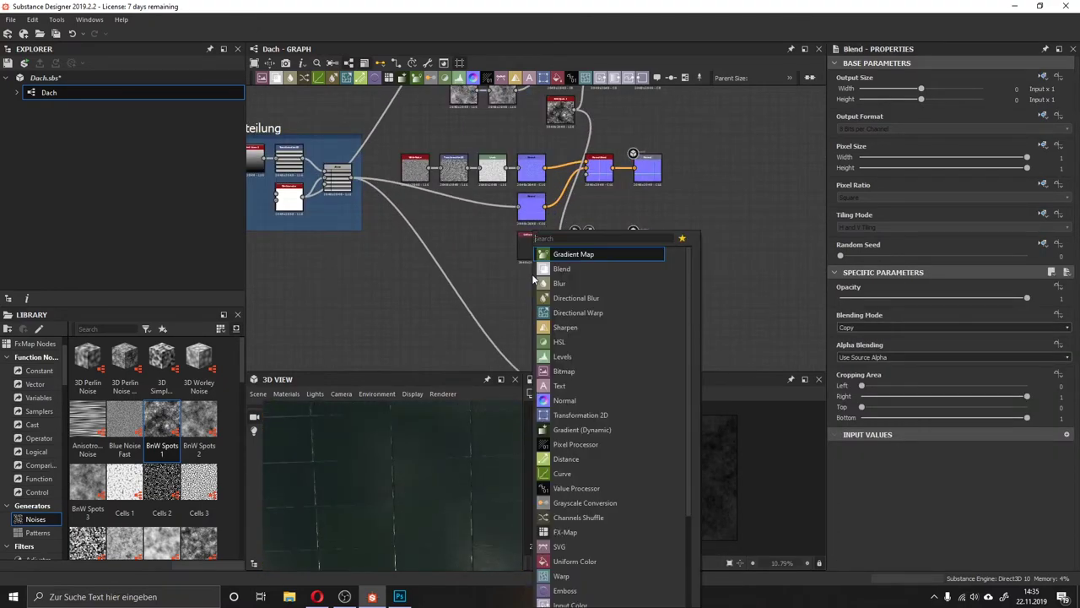
{"action": "left_click", "coordinate": [557, 338]}
{"action": "left_click_drag", "start_coordinate": [891, 345], "coordinate": [962, 346]}
{"action": "left_click_drag", "start_coordinate": [412, 552], "coordinate": [375, 523]}
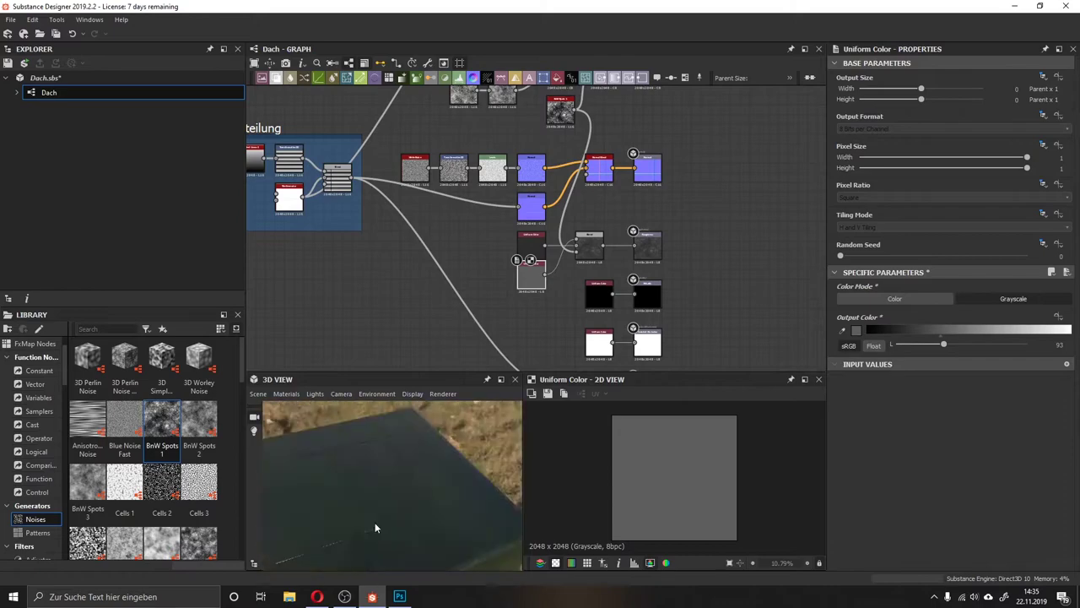
{"action": "left_click_drag", "start_coordinate": [531, 274], "coordinate": [523, 301]}
{"action": "left_click_drag", "start_coordinate": [405, 472], "coordinate": [444, 441]}
{"action": "left_click_drag", "start_coordinate": [943, 346], "coordinate": [926, 346]}
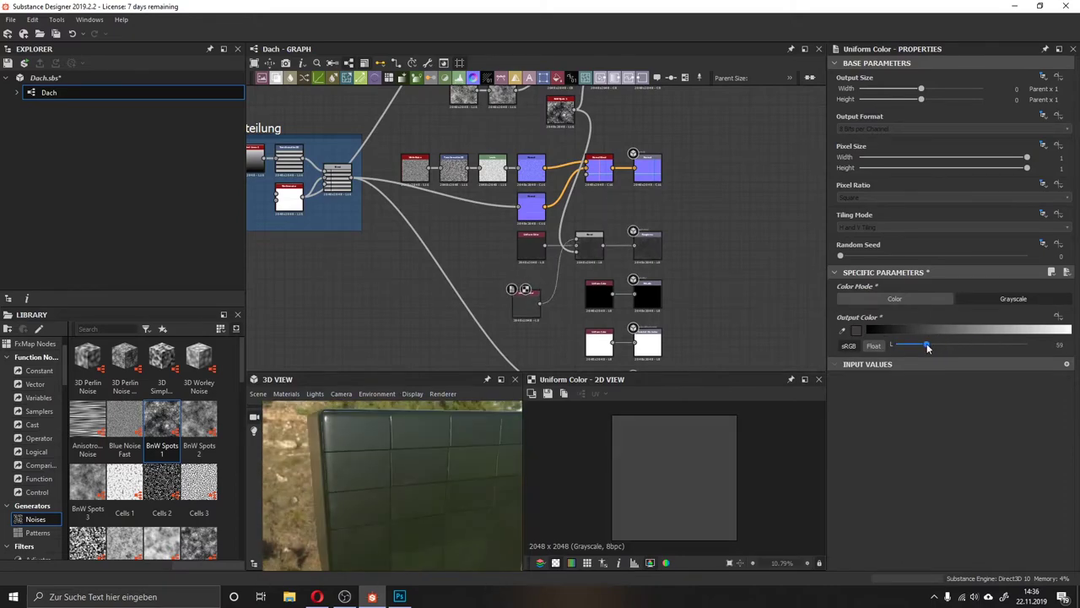
{"action": "scroll", "coordinate": [549, 253], "scroll_direction": "down", "scroll_amount": 2}
{"action": "left_click_drag", "start_coordinate": [405, 497], "coordinate": [448, 527]}
{"action": "scroll", "coordinate": [566, 283], "scroll_direction": "up", "scroll_amount": 1}
- Move the Boden_Hütte files into a new Boden folder in the Substance Designer documents folder
{"action": "left_click", "coordinate": [292, 601]}
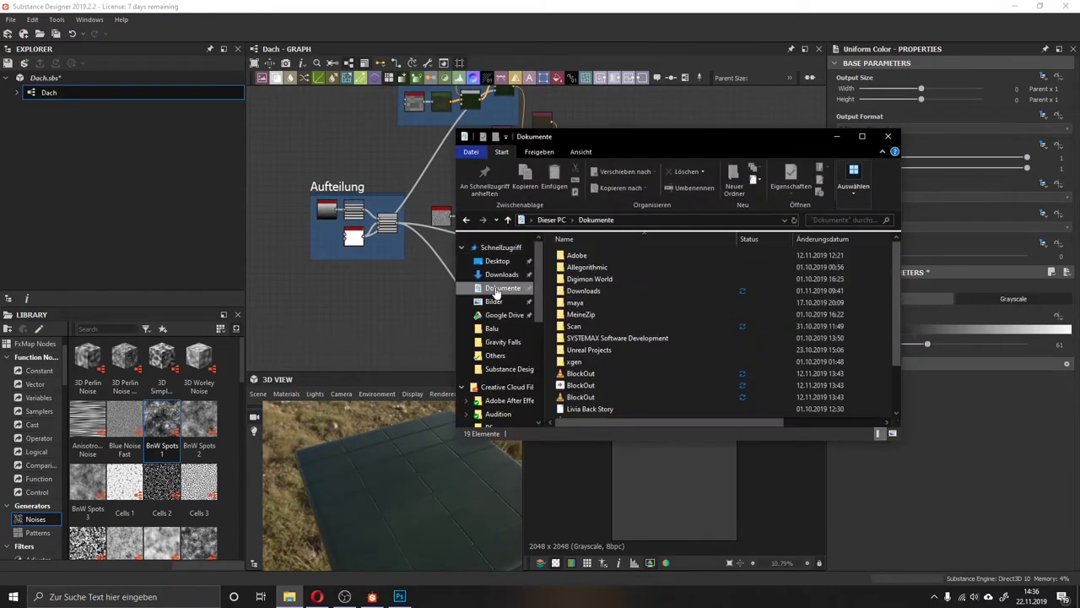
{"action": "double_click", "coordinate": [571, 265]}
{"action": "left_click_drag", "start_coordinate": [768, 388], "coordinate": [838, 307]}
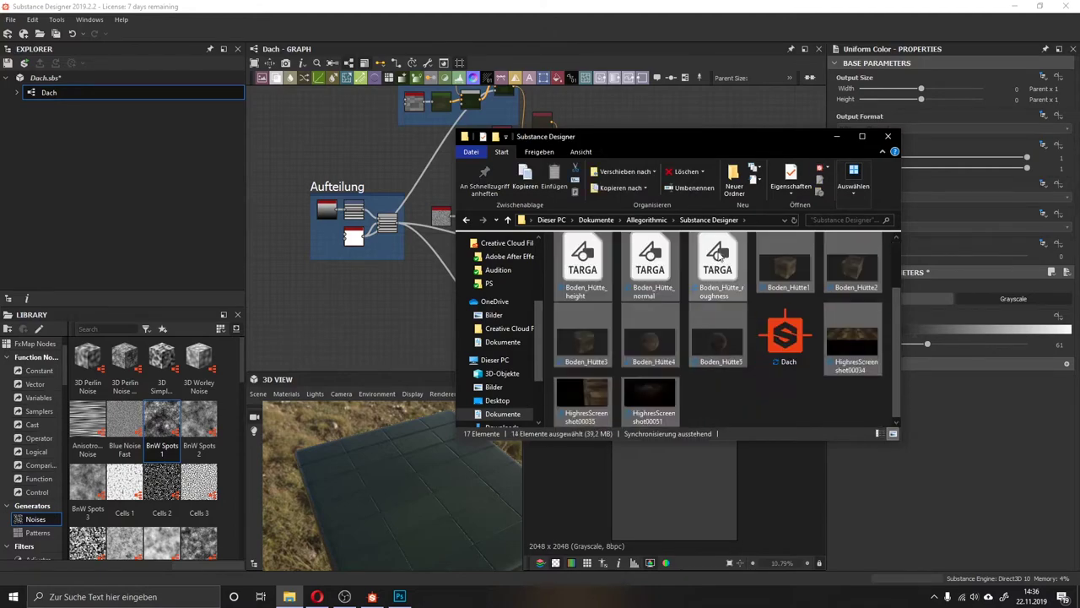
{"action": "key", "text": "ctrl+shift+n"}
{"action": "type", "text": "Boden"}
{"action": "key", "text": "Return"}
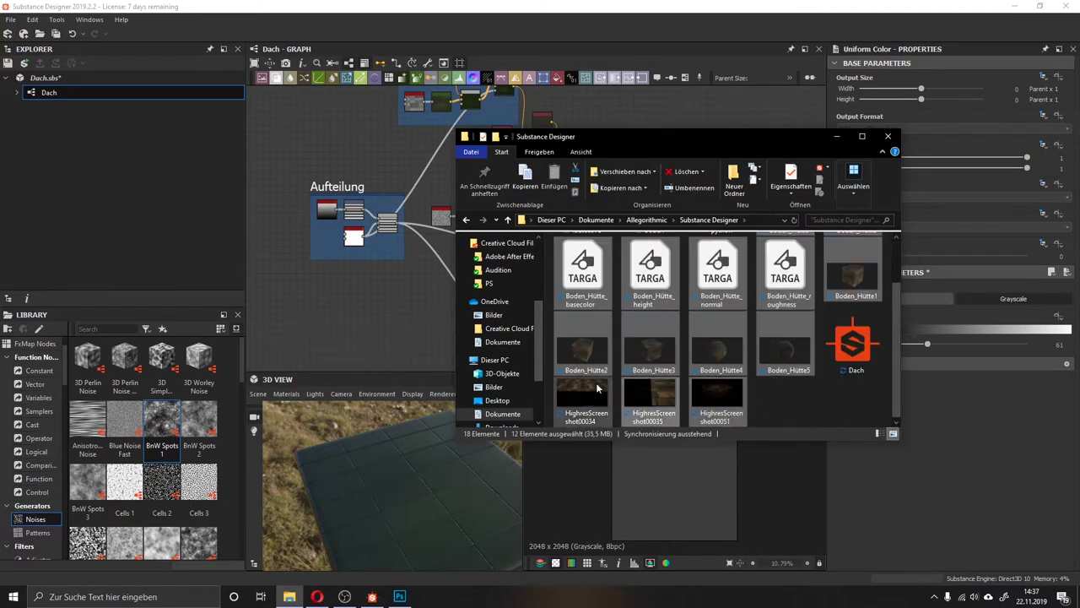
{"action": "left_click", "coordinate": [462, 478]}
- Export the Dach graph's outputs as bitmaps and view the roof tiles up close
{"action": "right_click", "coordinate": [39, 93]}
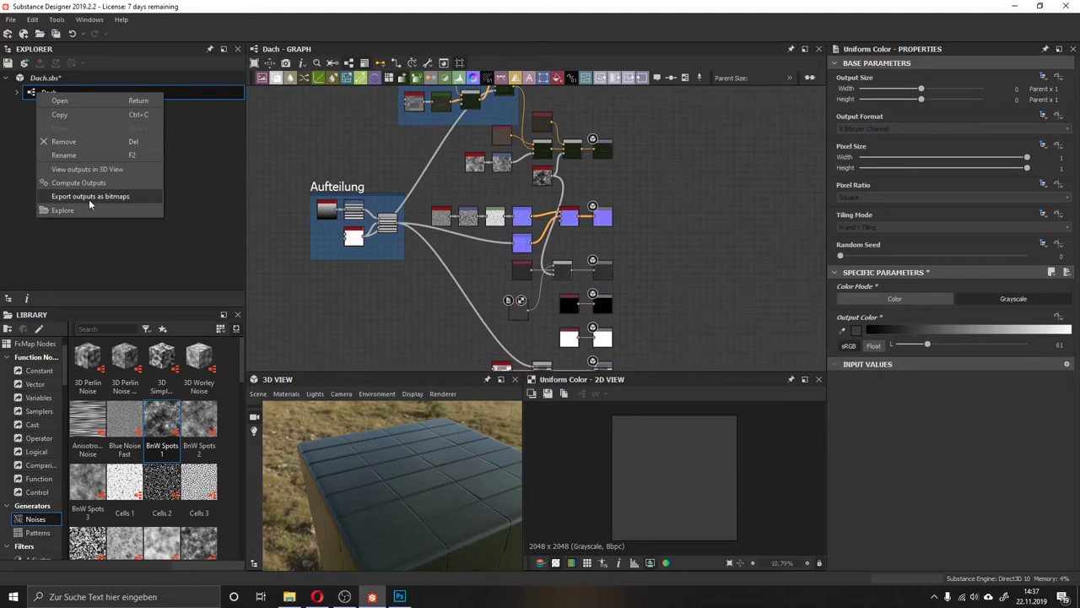
{"action": "left_click", "coordinate": [91, 197]}
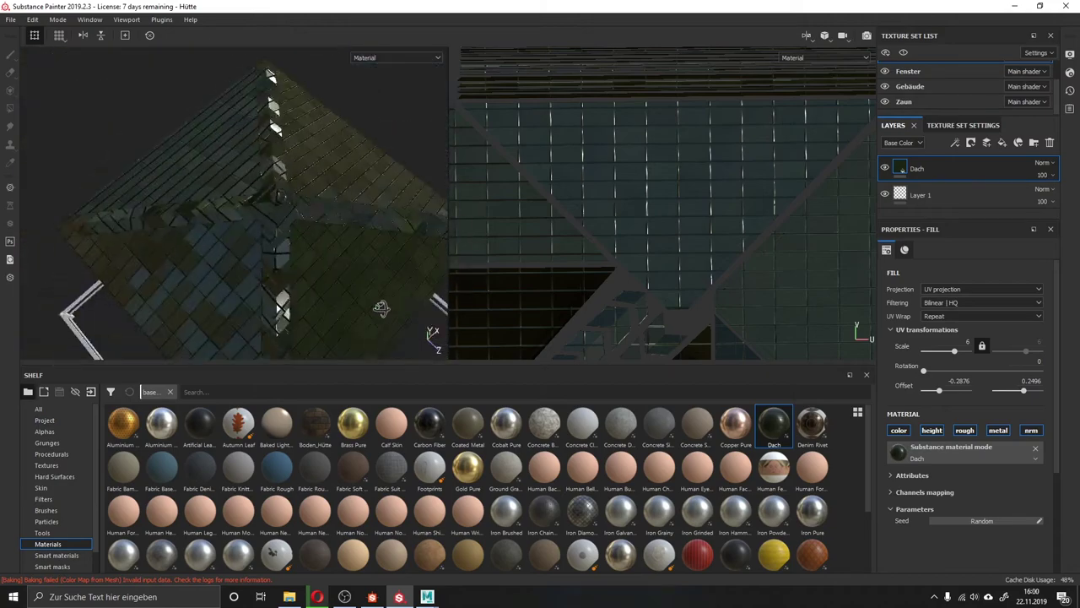
{"action": "mouse_move", "coordinate": [308, 175]}
{"action": "left_mouse_down", "text": "alt"}
{"action": "mouse_move", "coordinate": [319, 222]}
{"action": "mouse_move", "coordinate": [338, 162]}
{"action": "mouse_move", "coordinate": [343, 233]}
{"action": "mouse_move", "coordinate": [372, 248]}
{"action": "left_mouse_up", "text": "alt"}
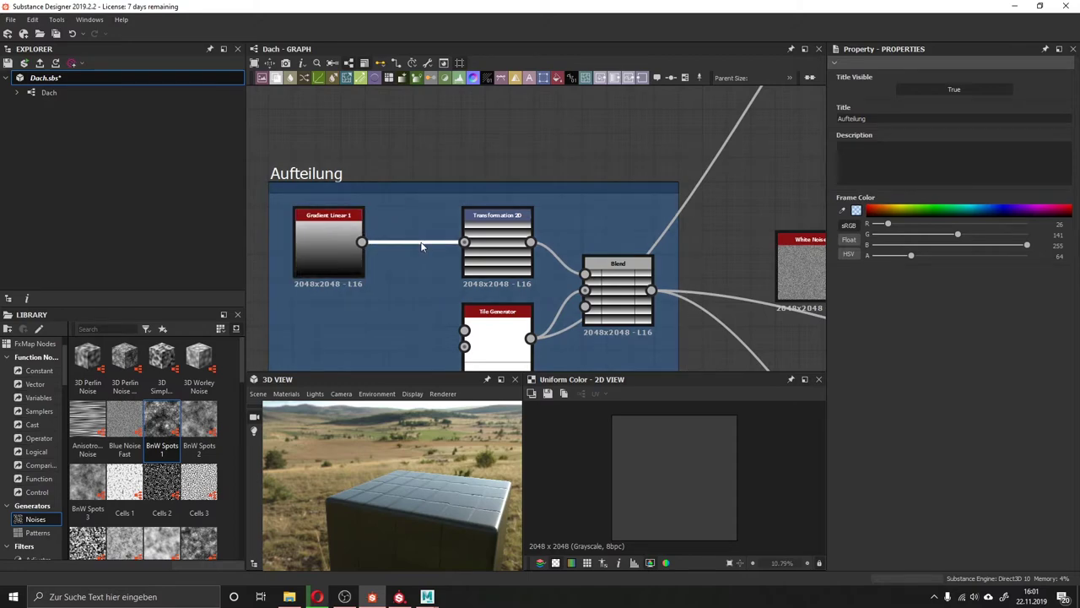
- Insert a Levels node into the gradient link and push its midtones darker
{"action": "key", "text": "space"}
{"action": "type", "text": "levels"}
{"action": "key", "text": "Return"}
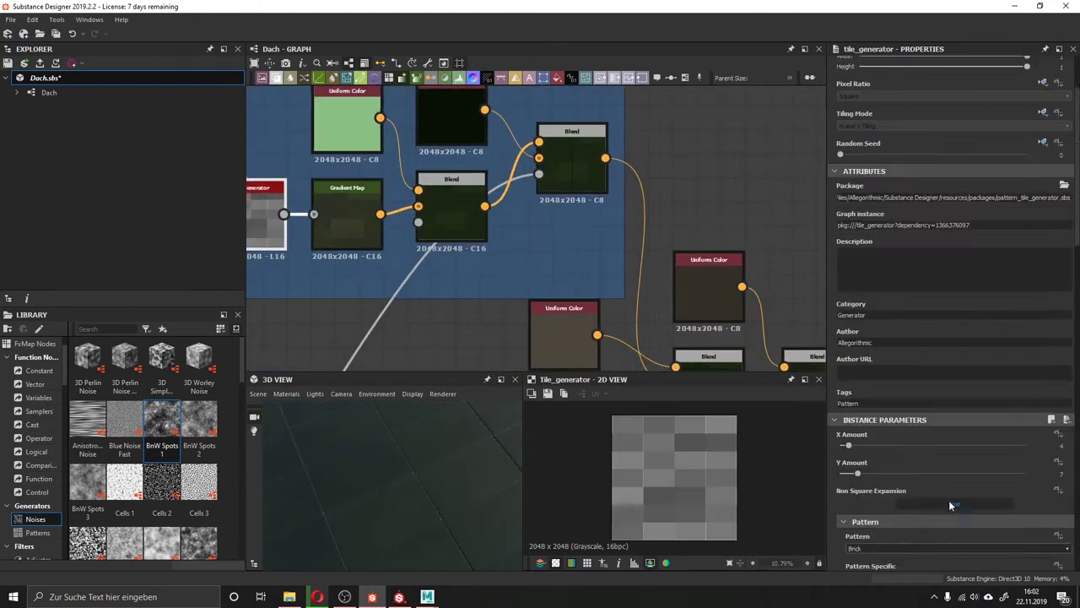
{"action": "scroll", "coordinate": [950, 505], "scroll_direction": "down", "scroll_amount": 10}
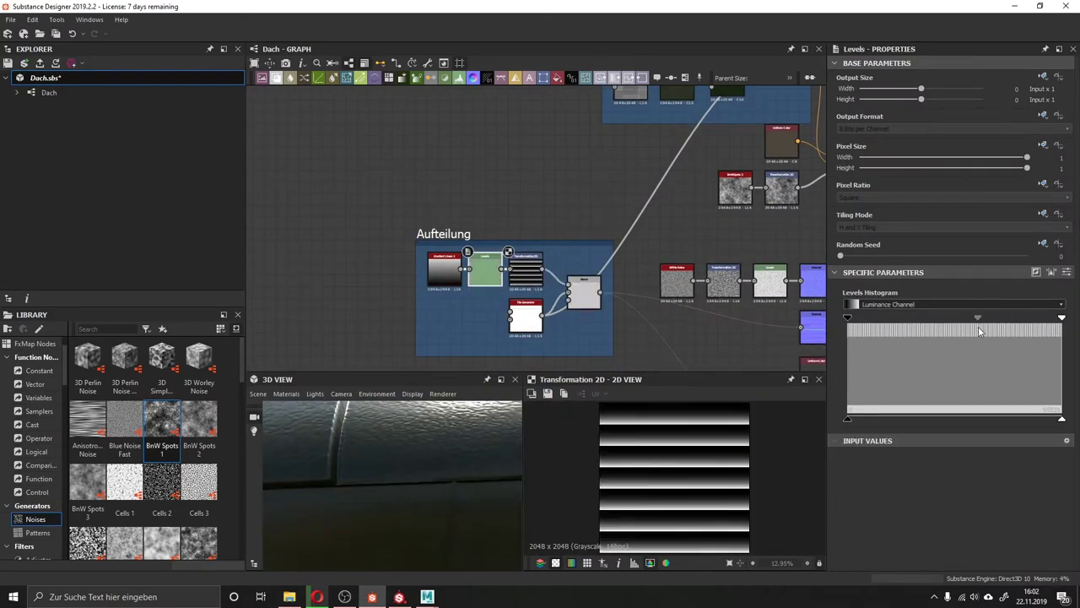
{"action": "left_click_drag", "start_coordinate": [970, 319], "coordinate": [984, 324]}
{"action": "left_click_drag", "start_coordinate": [409, 493], "coordinate": [395, 487]}
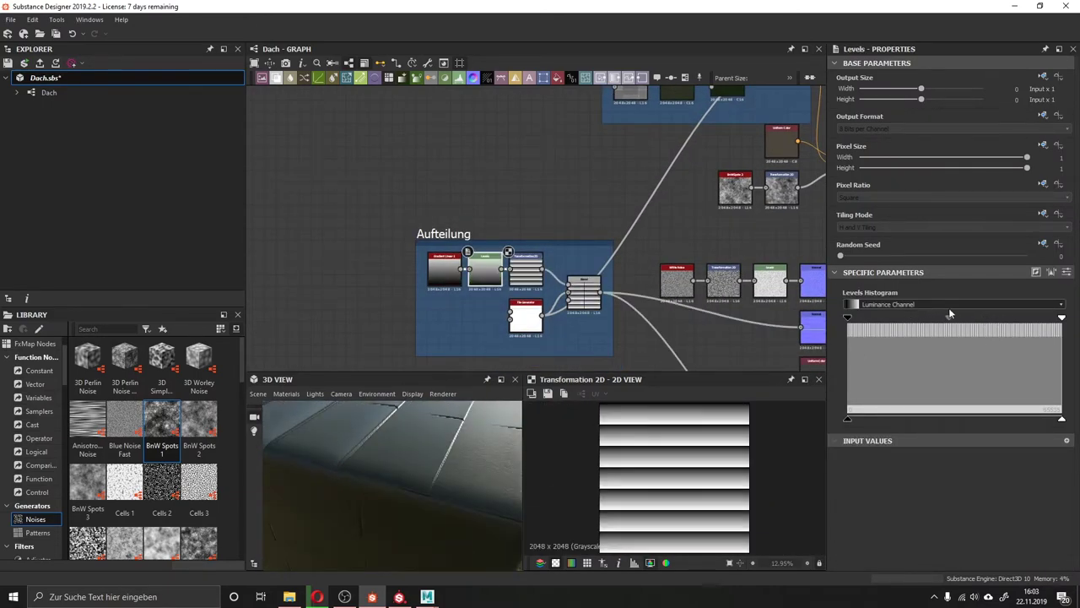
{"action": "left_click_drag", "start_coordinate": [985, 319], "coordinate": [1016, 331]}
- Publish Dach.sbs as an sbsar archive, overwriting the existing file
{"action": "right_click", "coordinate": [79, 81]}
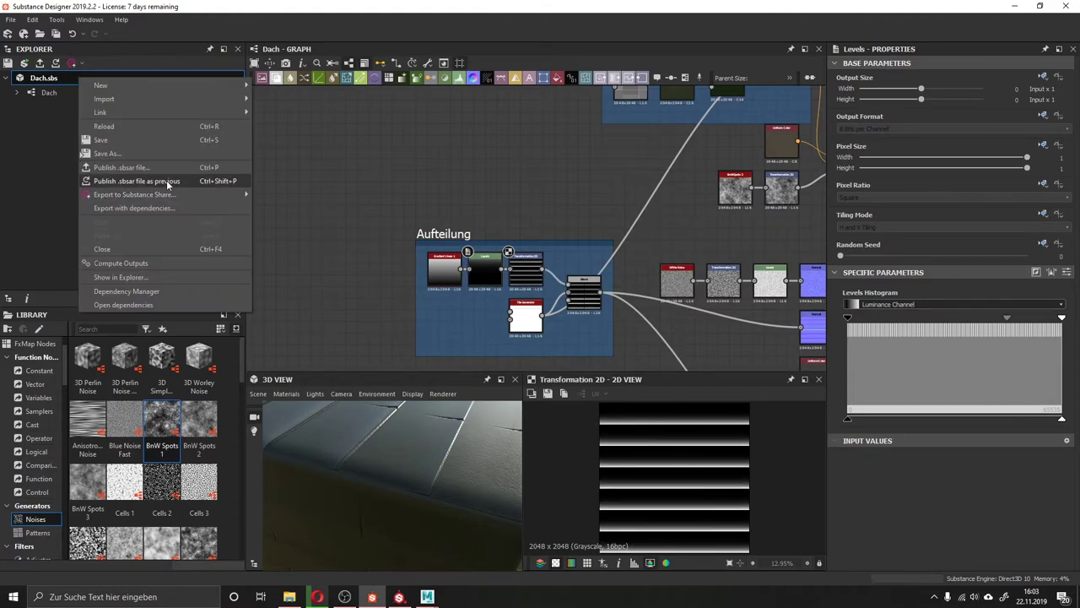
{"action": "left_click", "coordinate": [48, 120]}
{"action": "left_click", "coordinate": [47, 92]}
{"action": "right_click", "coordinate": [47, 79]}
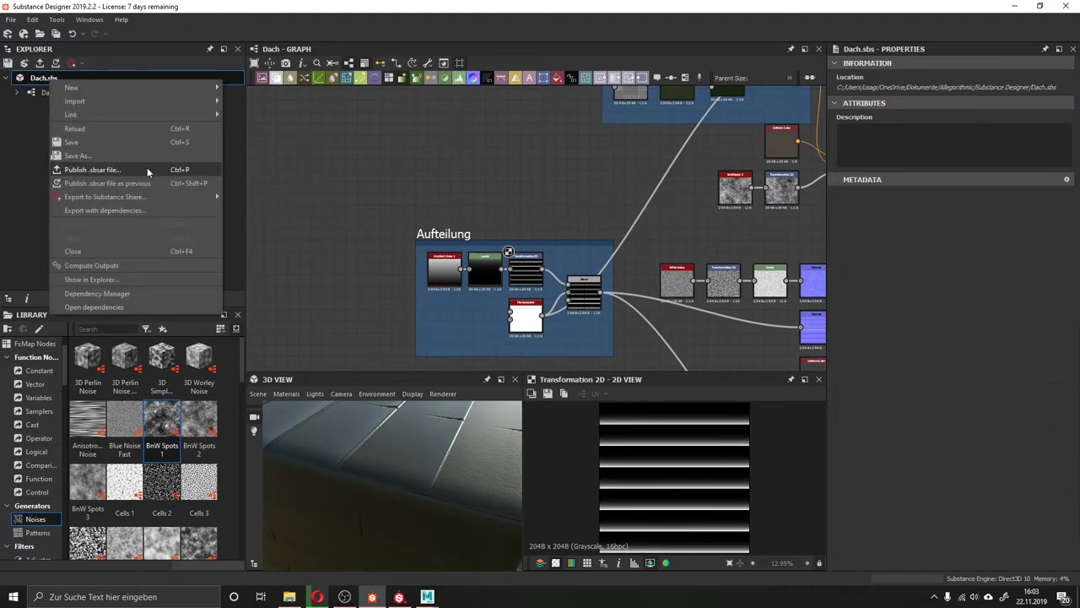
{"action": "left_click", "coordinate": [147, 169]}
{"action": "key", "text": "Return"}
{"action": "left_click", "coordinate": [551, 299]}
- Reload the Dach shelf material in Substance Painter and inspect the roof tiles
{"action": "left_click", "coordinate": [399, 596]}
{"action": "right_click", "coordinate": [749, 426]}
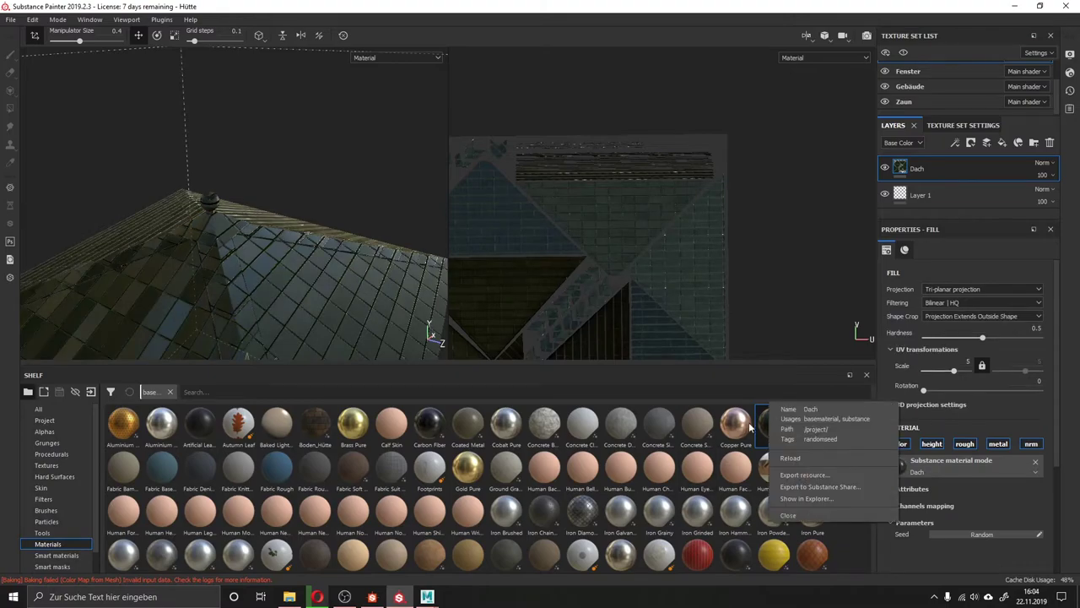
{"action": "mouse_move", "coordinate": [289, 237]}
{"action": "left_mouse_down", "text": "alt"}
{"action": "mouse_move", "coordinate": [430, 330]}
{"action": "mouse_move", "coordinate": [261, 212]}
{"action": "left_mouse_up", "text": "alt"}
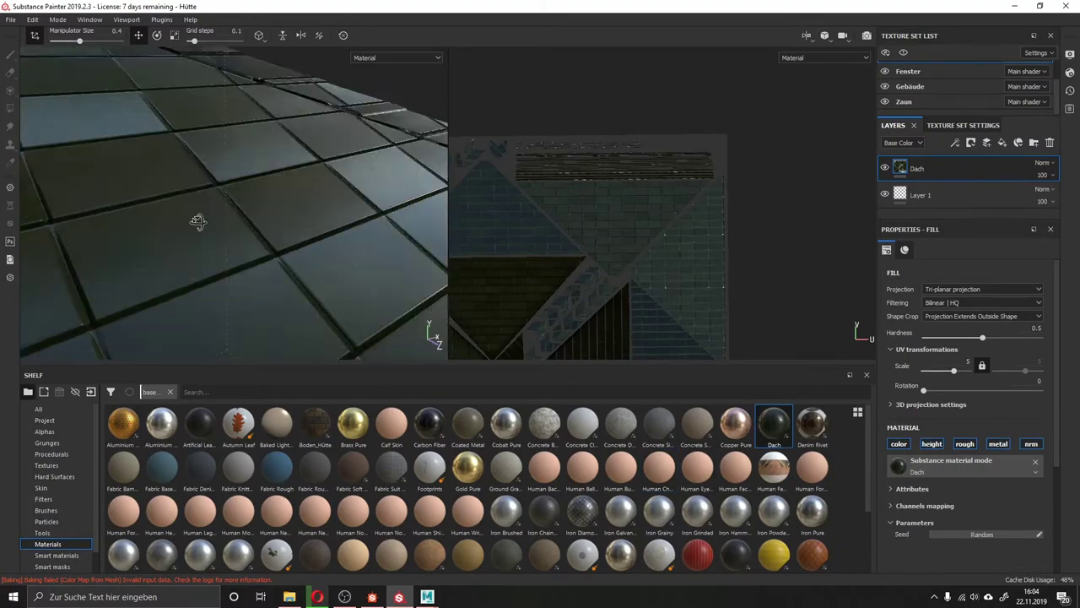
{"action": "left_click", "coordinate": [386, 550]}
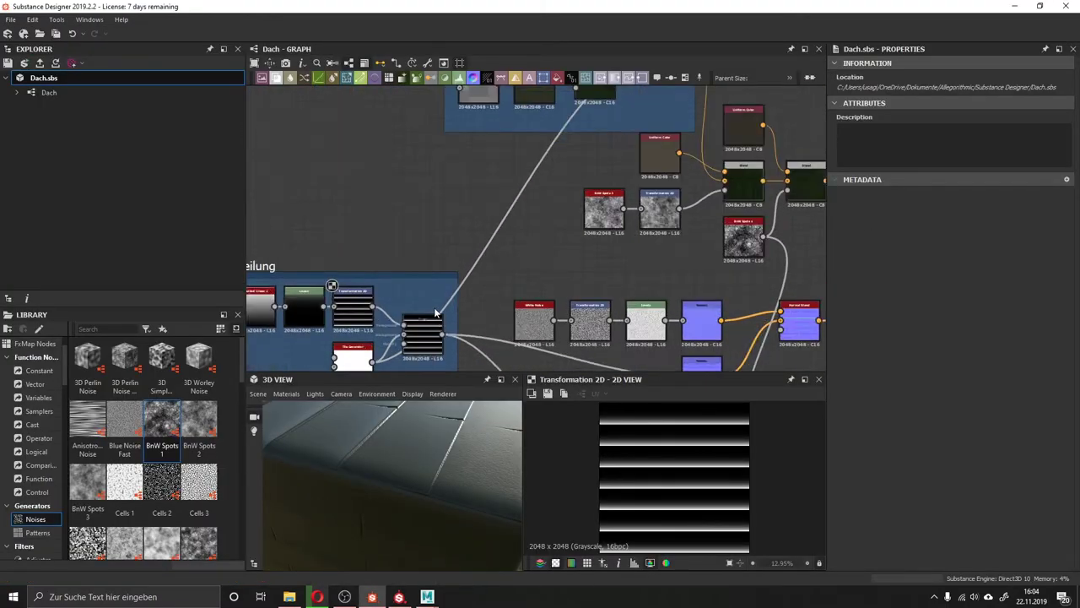
- Bring the Grund Farbe base-colour nodes into view, then check the tiles from a low grazing angle
{"action": "mouse_move", "coordinate": [520, 197]}
{"action": "middle_mouse_down"}
{"action": "mouse_move", "coordinate": [454, 250]}
{"action": "mouse_move", "coordinate": [417, 341]}
{"action": "middle_mouse_up"}
{"action": "left_click_drag", "start_coordinate": [557, 147], "coordinate": [434, 147]}
{"action": "scroll", "coordinate": [563, 206], "scroll_direction": "down", "scroll_amount": 3}
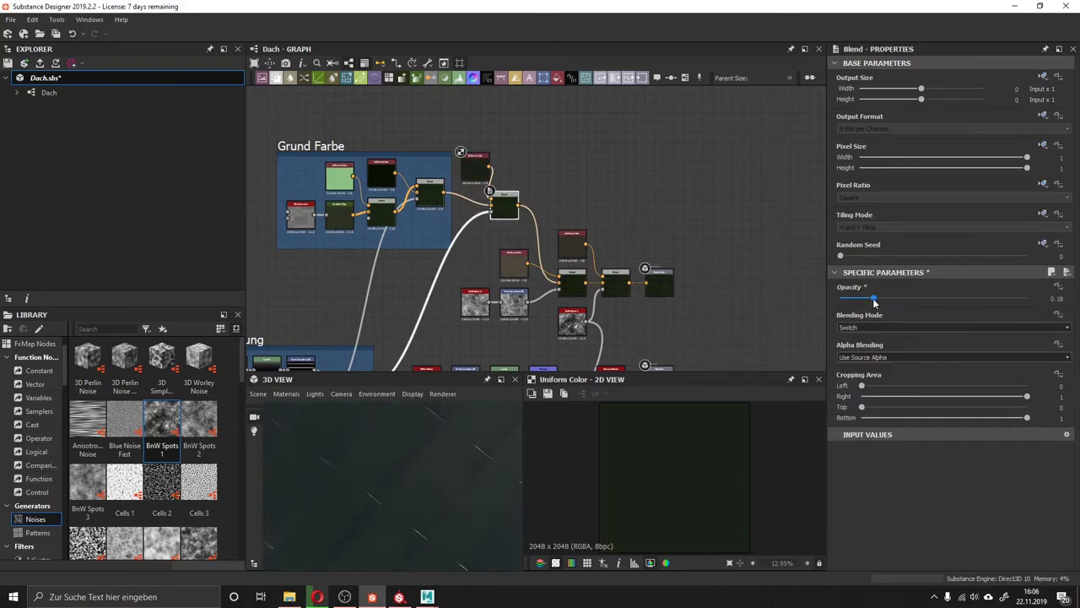
{"action": "right_click", "coordinate": [60, 93]}
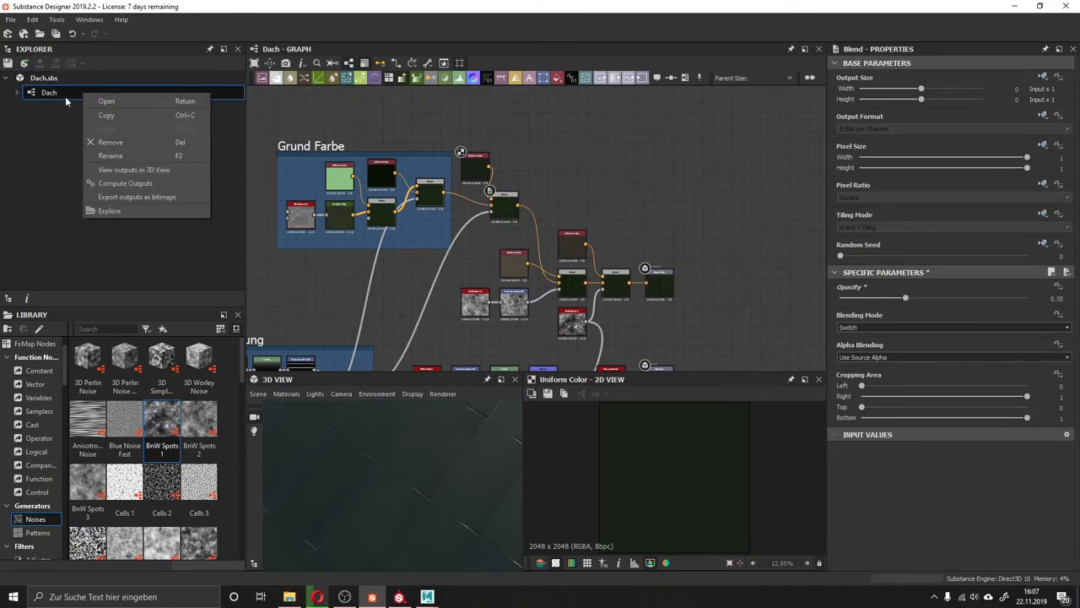
{"action": "key", "text": "Escape"}
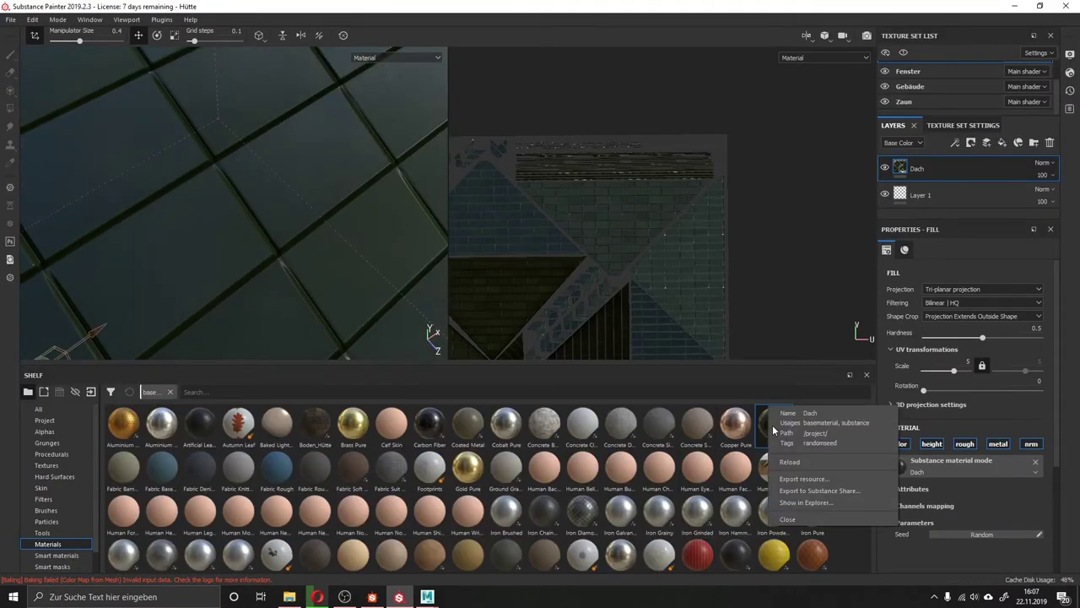
{"action": "left_click_drag", "start_coordinate": [422, 225], "coordinate": [240, 310], "text": "alt"}
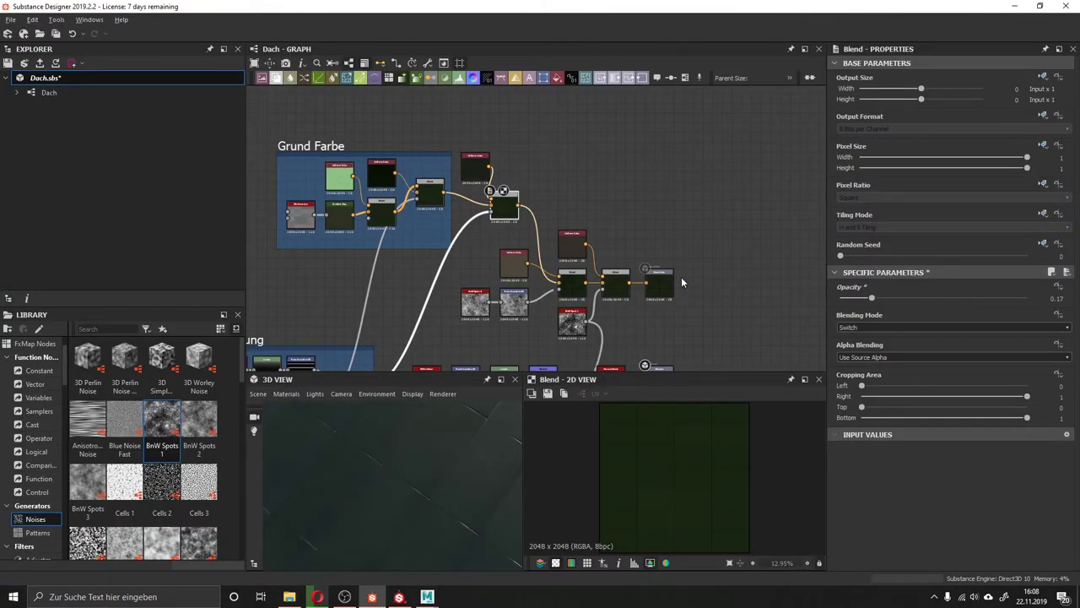
- Nudge the Aufteilung Levels midtone handle left to slightly brighten the tile stripes
{"action": "left_click", "coordinate": [394, 288]}
{"action": "middle_click_drag", "start_coordinate": [393, 288], "coordinate": [409, 247]}
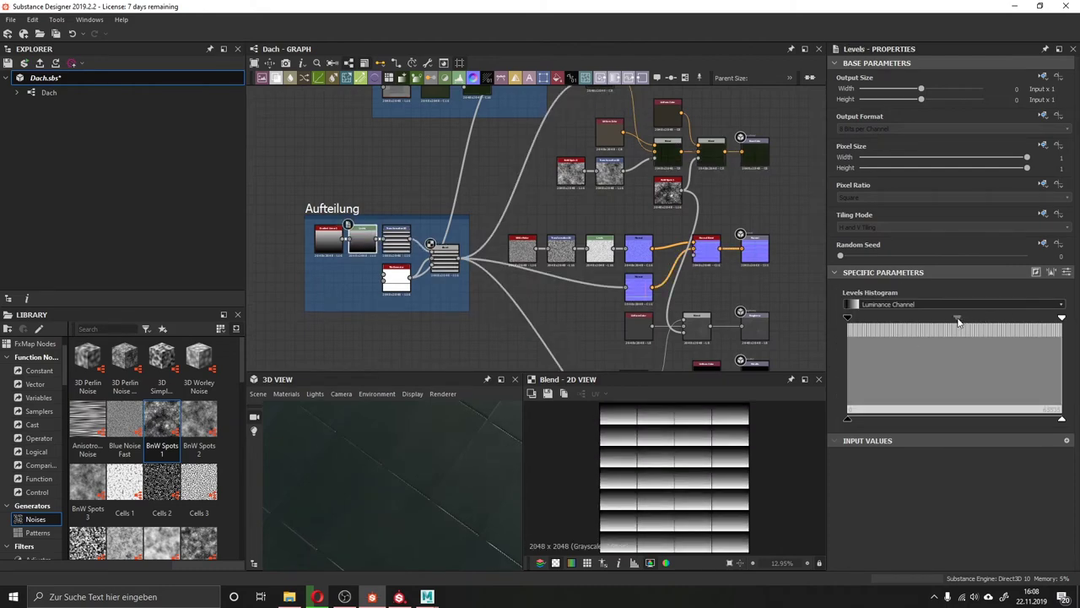
{"action": "left_click_drag", "start_coordinate": [996, 329], "coordinate": [946, 330]}
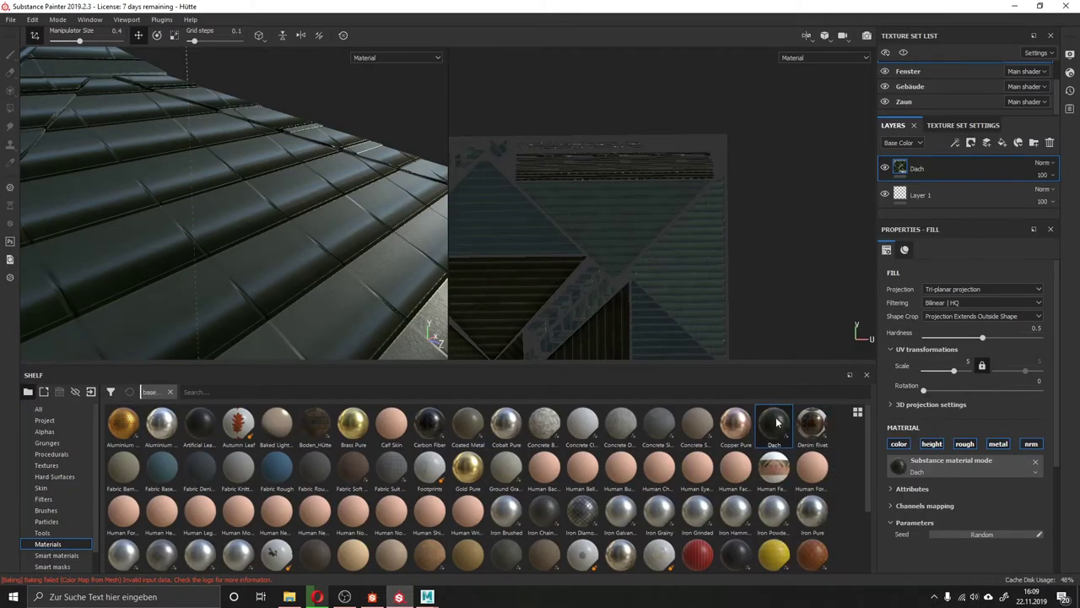
{"action": "mouse_move", "coordinate": [372, 596]}
{"action": "left_click", "coordinate": [399, 597]}
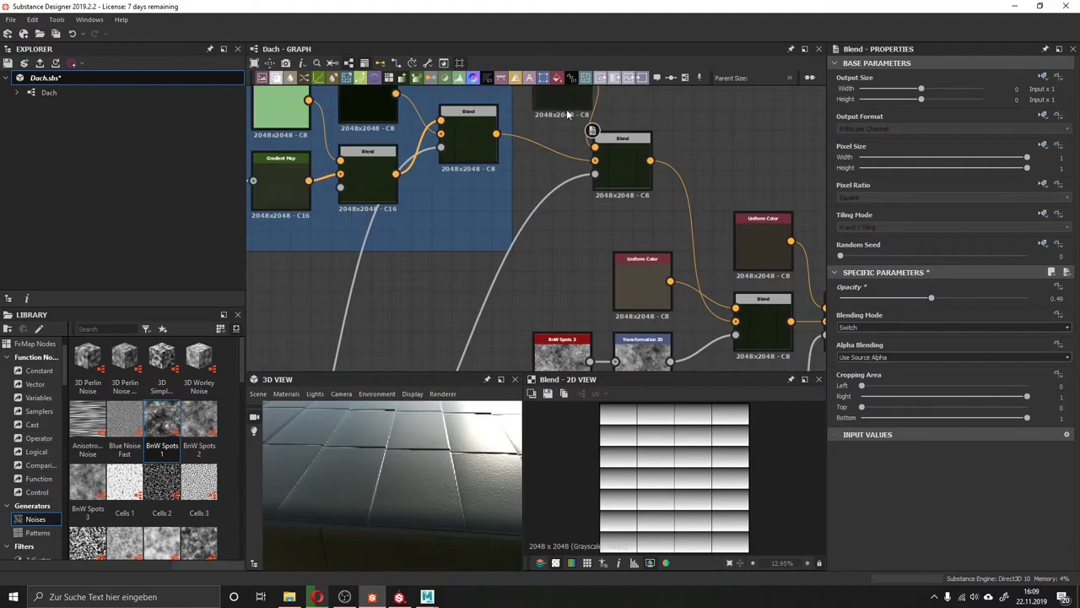
- Raise the base-colour Blend opacity to about 0.49 and confirm the sbsar publish
{"action": "left_click_drag", "start_coordinate": [905, 299], "coordinate": [928, 302]}
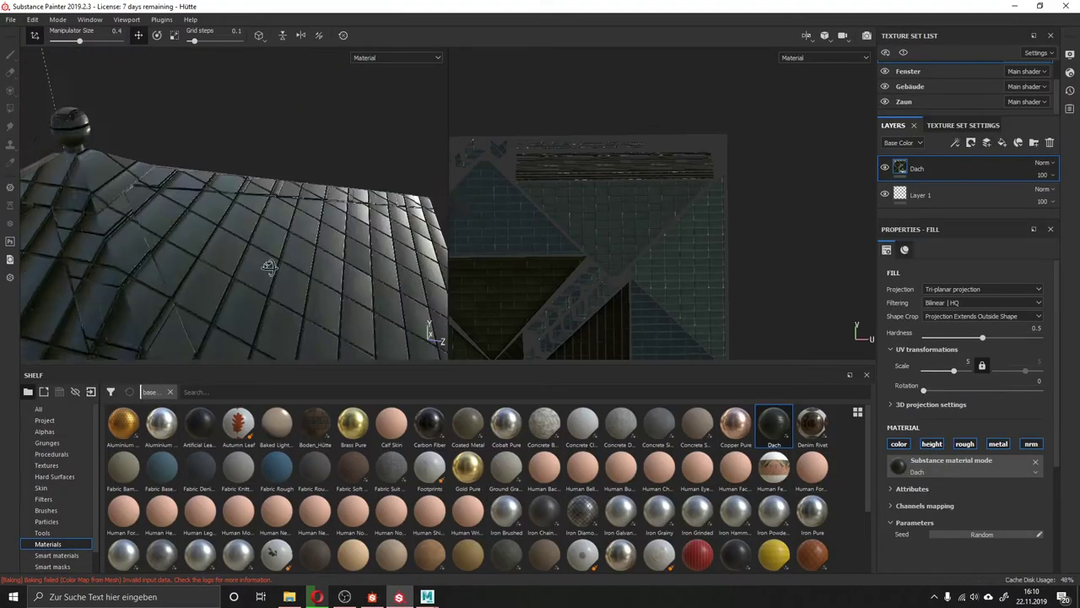
{"action": "right_click", "coordinate": [774, 416]}
{"action": "left_click_drag", "start_coordinate": [313, 255], "coordinate": [212, 279], "text": "alt"}
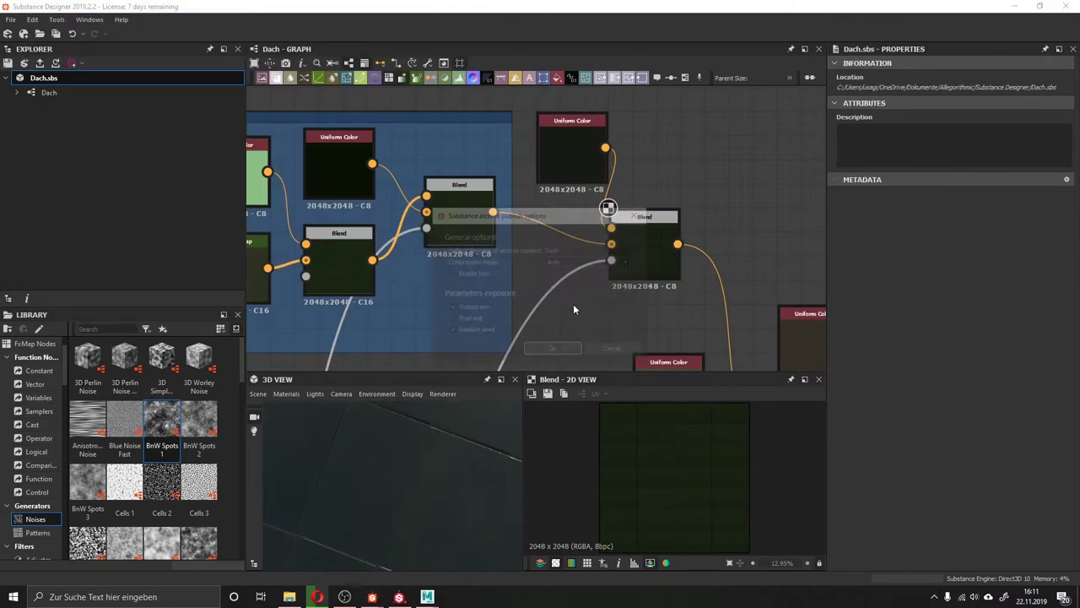
{"action": "left_click", "coordinate": [552, 350]}
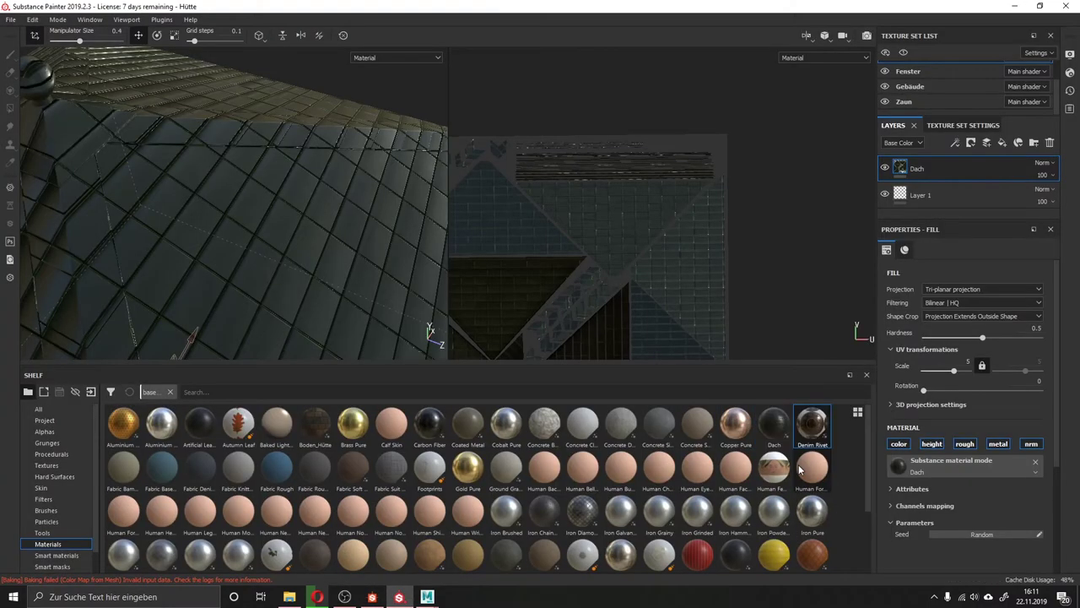
- Zoom and orbit in close to inspect the updated roof tiles in Painter
{"action": "left_click_drag", "start_coordinate": [164, 240], "coordinate": [253, 219], "text": "alt"}
{"action": "right_click_drag", "start_coordinate": [253, 220], "coordinate": [320, 213], "text": "alt"}
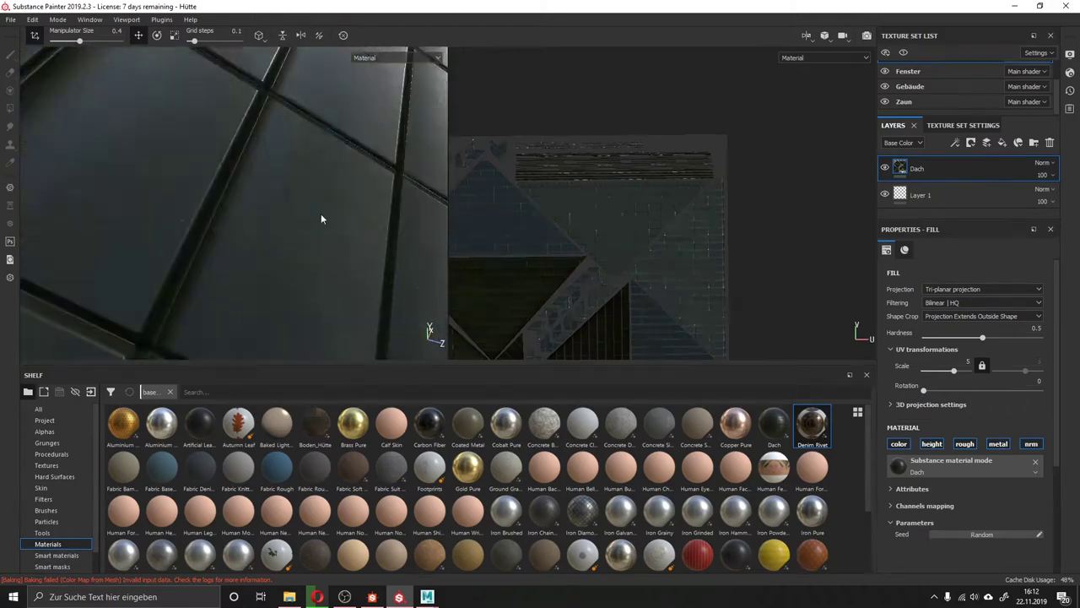
{"action": "left_click_drag", "start_coordinate": [295, 208], "coordinate": [338, 173], "text": "alt"}
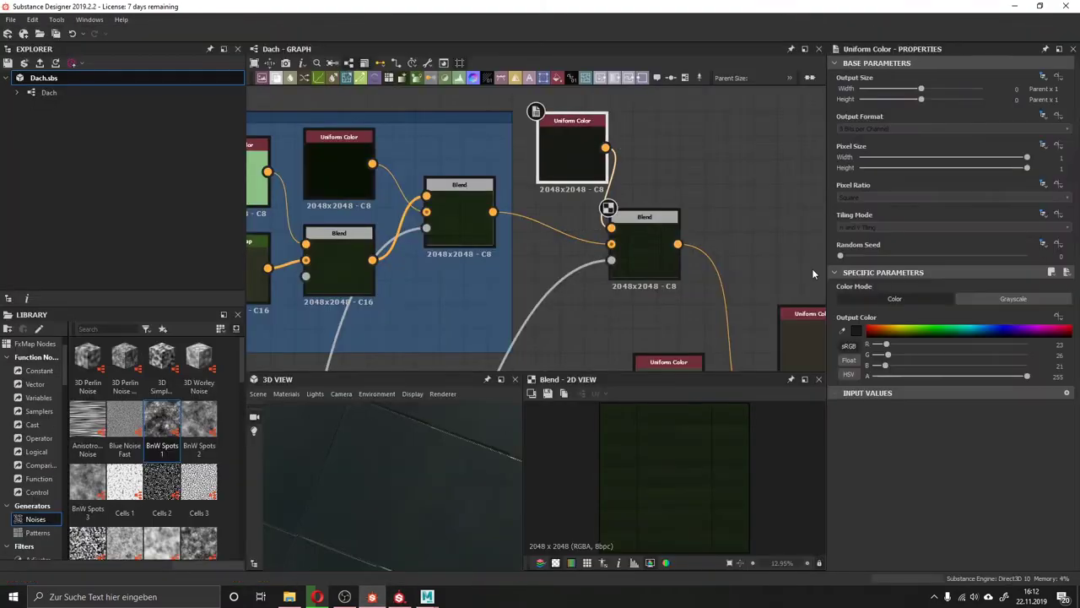
- Publish Dach.sbs again, saving over the existing Dach.sbsar archive
{"action": "right_click", "coordinate": [43, 78]}
{"action": "left_click", "coordinate": [127, 210]}
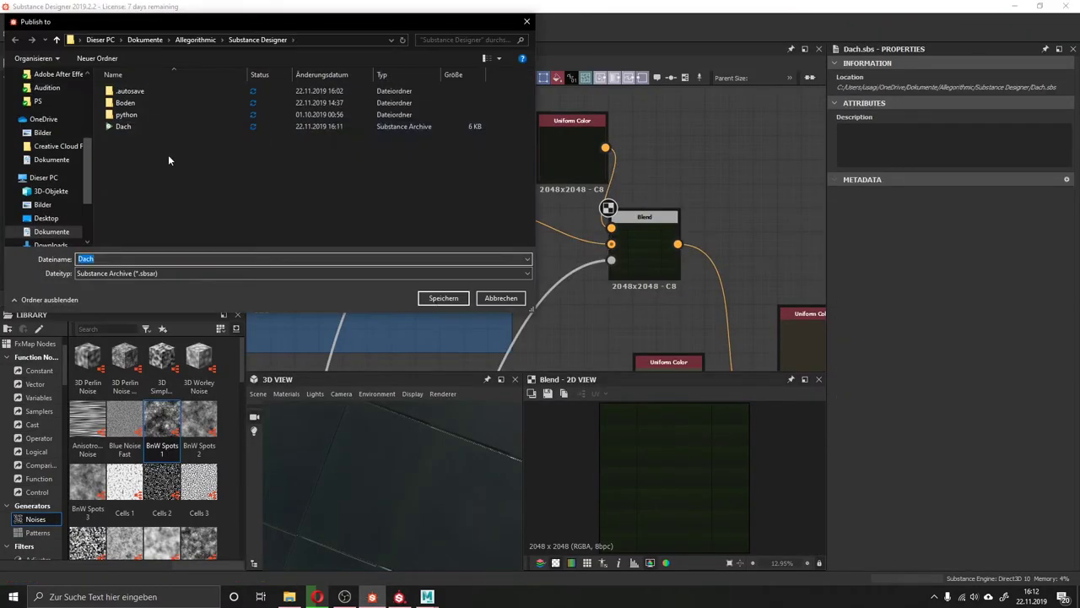
{"action": "left_click", "coordinate": [441, 297]}
{"action": "left_click", "coordinate": [549, 353]}
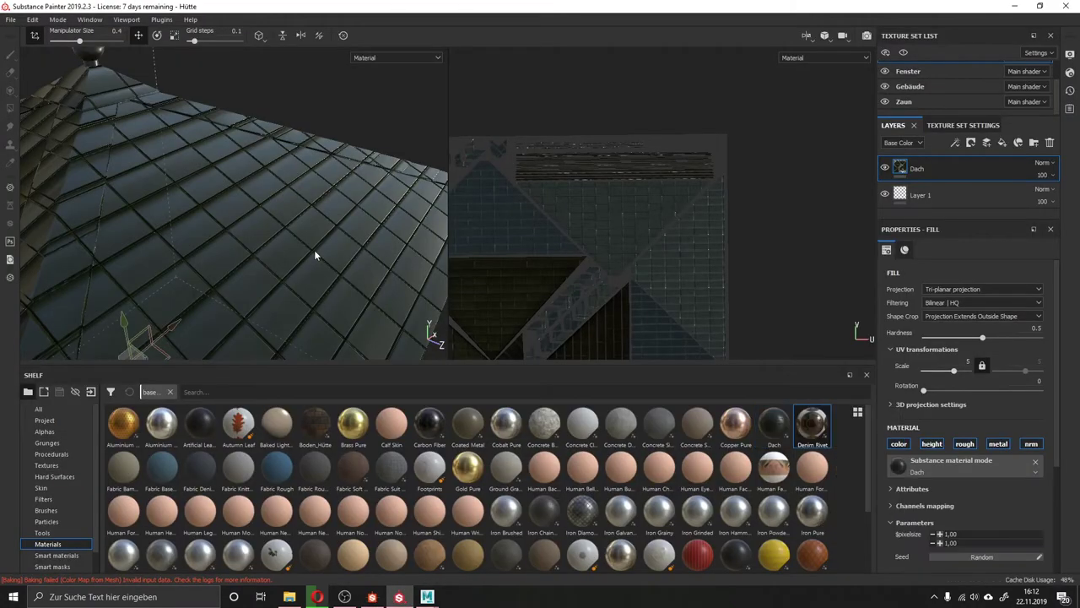
- Reload the Dach material in Painter and enable the height channel on the roof fill
{"action": "mouse_move", "coordinate": [314, 249]}
{"action": "left_mouse_down", "text": "alt"}
{"action": "mouse_move", "coordinate": [247, 205]}
{"action": "mouse_move", "coordinate": [227, 248]}
{"action": "left_mouse_up", "text": "alt"}
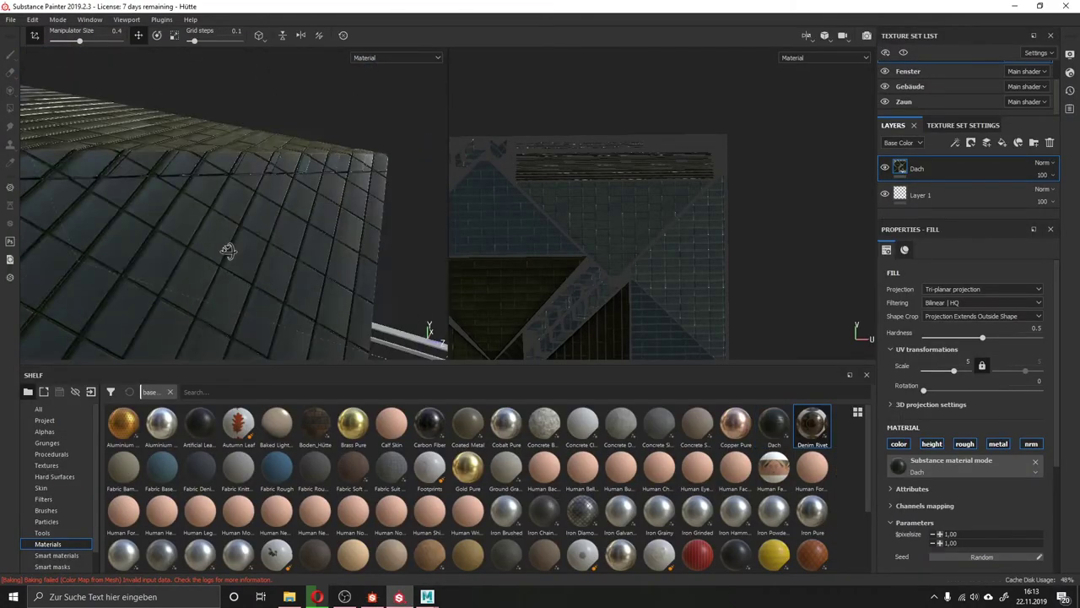
{"action": "scroll", "coordinate": [227, 248], "scroll_direction": "up", "scroll_amount": 2}
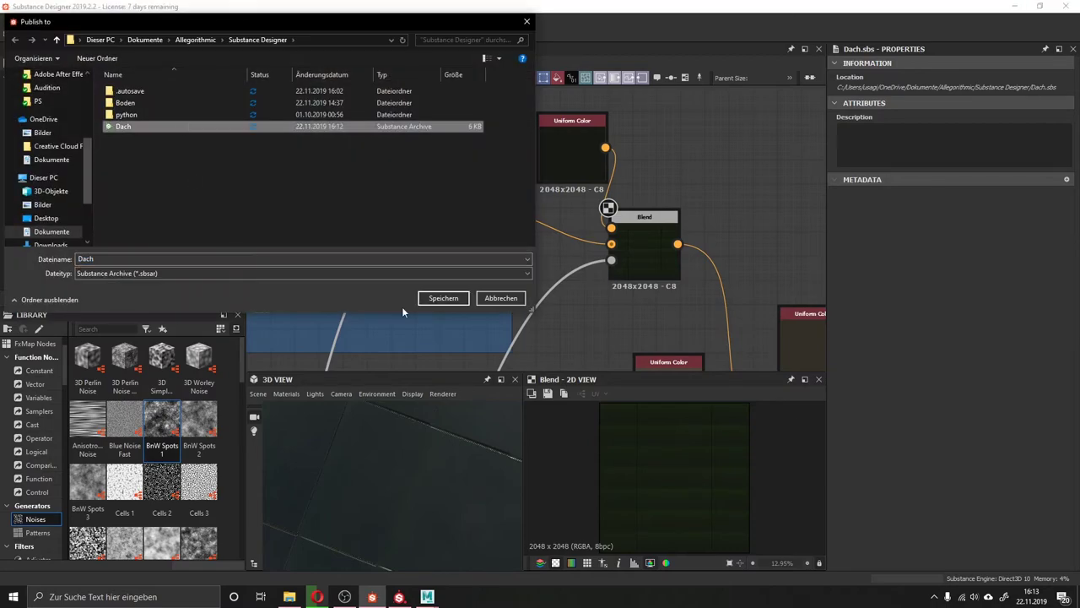
{"action": "left_click", "coordinate": [400, 596]}
{"action": "right_click", "coordinate": [776, 422]}
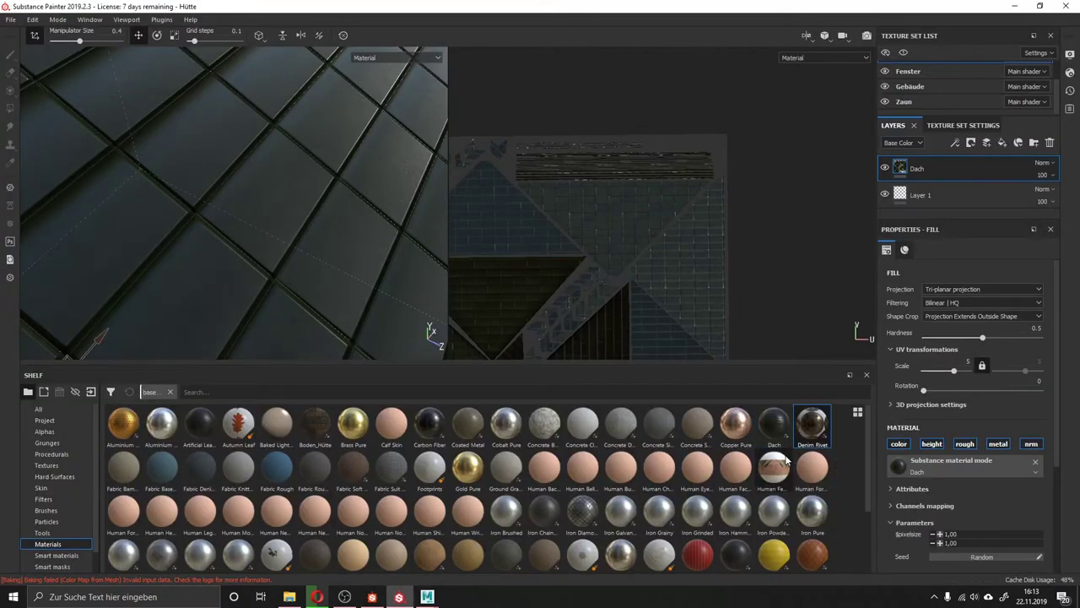
{"action": "scroll", "coordinate": [694, 239], "scroll_direction": "up", "scroll_amount": 5}
{"action": "left_click", "coordinate": [931, 447]}
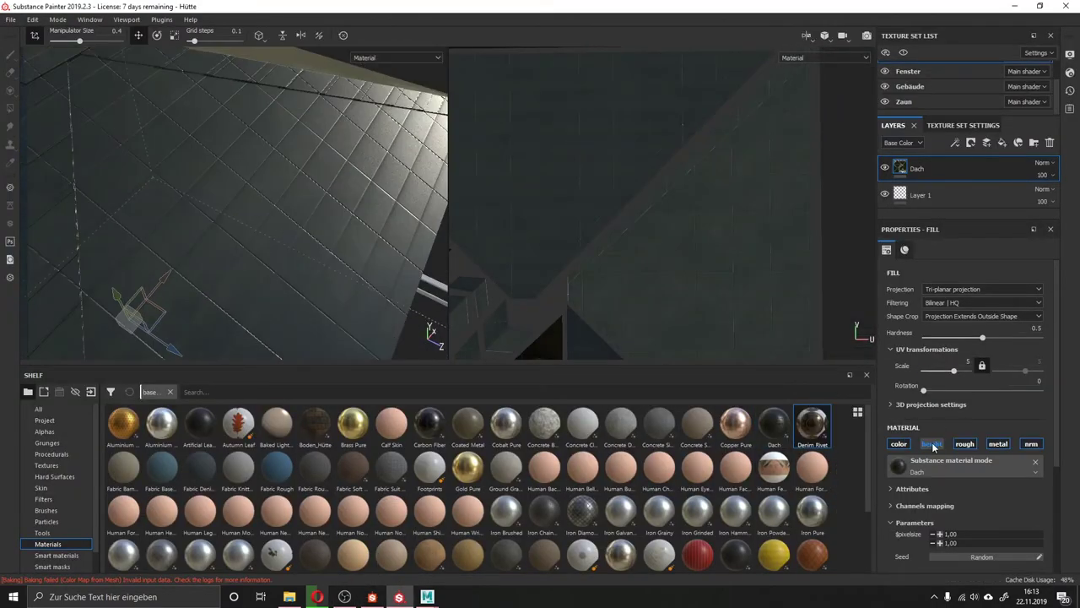
{"action": "left_click_drag", "start_coordinate": [253, 211], "coordinate": [323, 216], "text": "alt"}
- Add a Blend node before the Height output in the Dach graph
{"action": "left_click", "coordinate": [488, 548]}
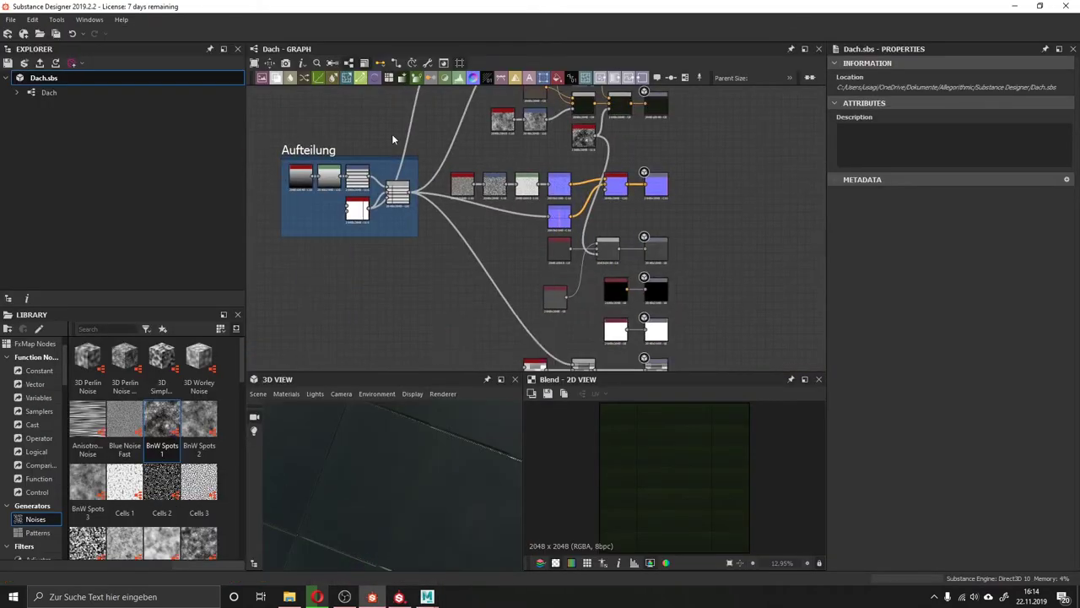
{"action": "middle_click_drag", "start_coordinate": [360, 280], "coordinate": [459, 251]}
{"action": "right_click", "coordinate": [363, 207]}
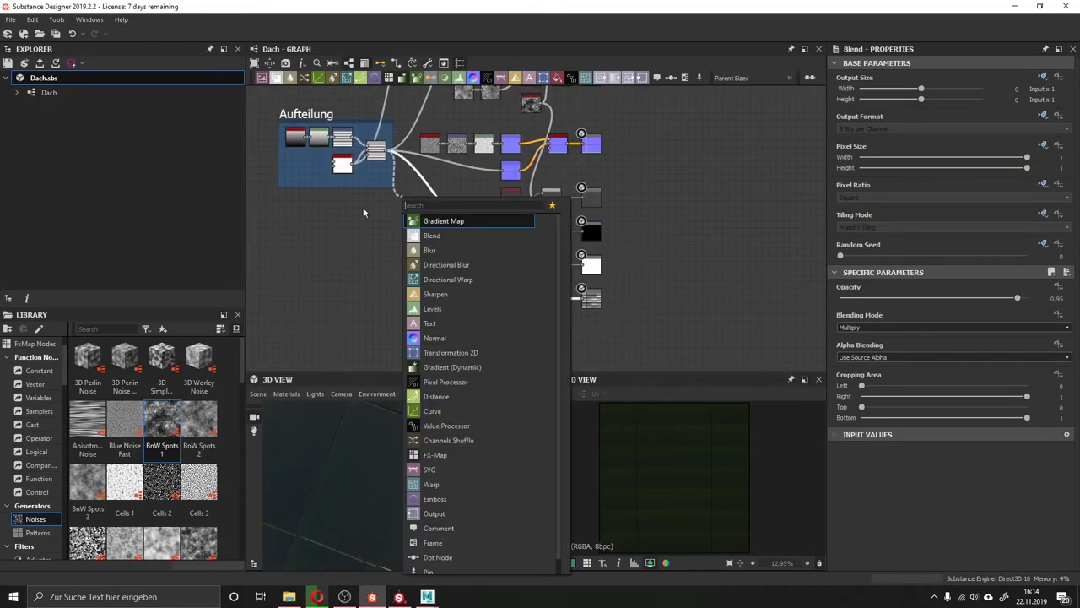
{"action": "scroll", "coordinate": [363, 207], "scroll_direction": "up", "scroll_amount": 2}
{"action": "scroll", "coordinate": [589, 348], "scroll_direction": "up", "scroll_amount": 3}
{"action": "scroll", "coordinate": [566, 270], "scroll_direction": "down", "scroll_amount": 4}
{"action": "left_click", "coordinate": [567, 269]}
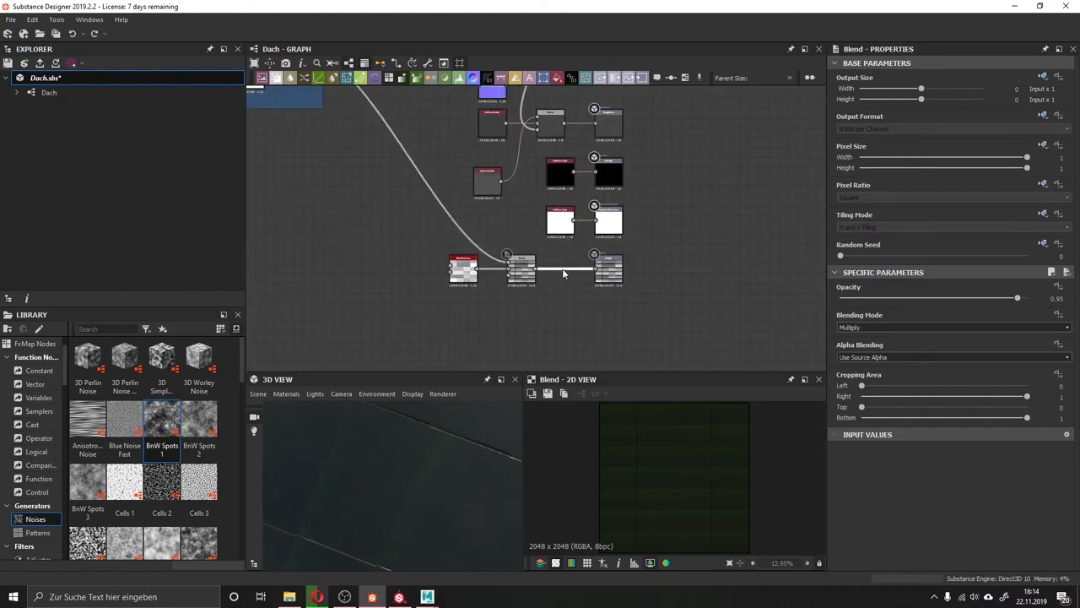
{"action": "scroll", "coordinate": [388, 194], "scroll_direction": "down", "scroll_amount": 3}
{"action": "scroll", "coordinate": [455, 239], "scroll_direction": "up", "scroll_amount": 3}
{"action": "scroll", "coordinate": [506, 236], "scroll_direction": "down", "scroll_amount": 2}
{"action": "right_click", "coordinate": [550, 232]}
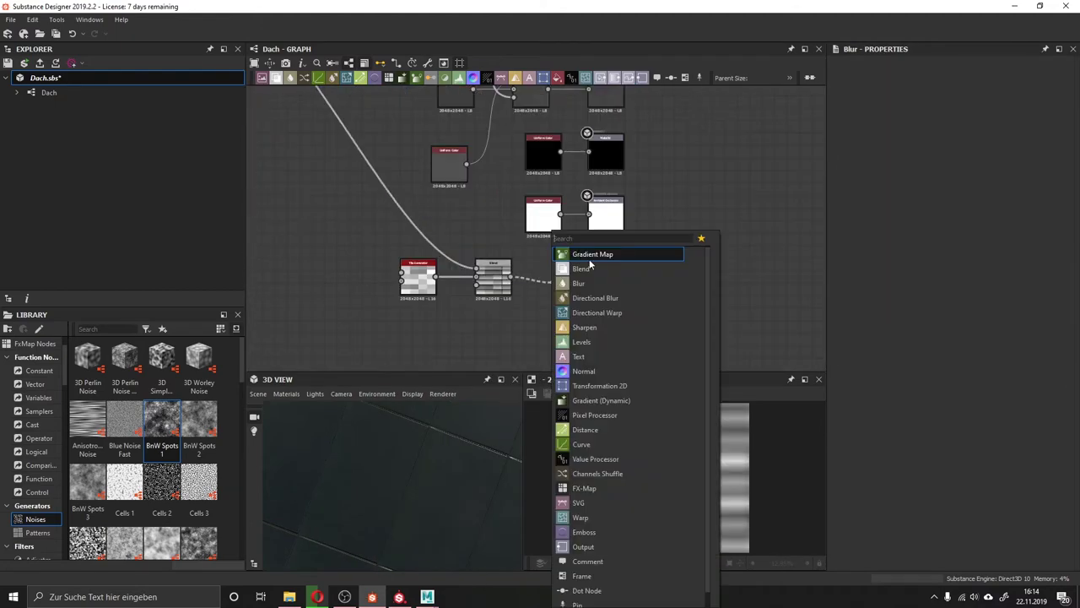
{"action": "left_click", "coordinate": [557, 280]}
{"action": "scroll", "coordinate": [523, 312], "scroll_direction": "down", "scroll_amount": 3}
{"action": "scroll", "coordinate": [363, 211], "scroll_direction": "up", "scroll_amount": 4}
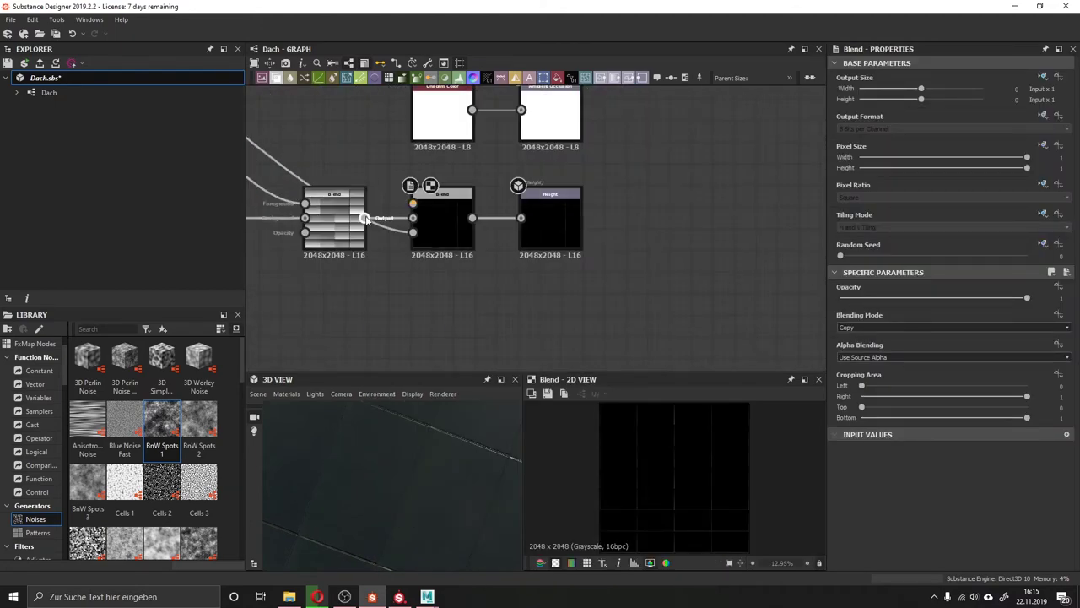
- Wire a Uniform Color into the new Blend, make it grayscale, and darken it to 49
{"action": "left_click_drag", "start_coordinate": [412, 217], "coordinate": [365, 154]}
{"action": "left_click", "coordinate": [397, 190]}
{"action": "left_click", "coordinate": [857, 330]}
{"action": "left_click", "coordinate": [686, 353]}
{"action": "scroll", "coordinate": [363, 194], "scroll_direction": "down", "scroll_amount": 2}
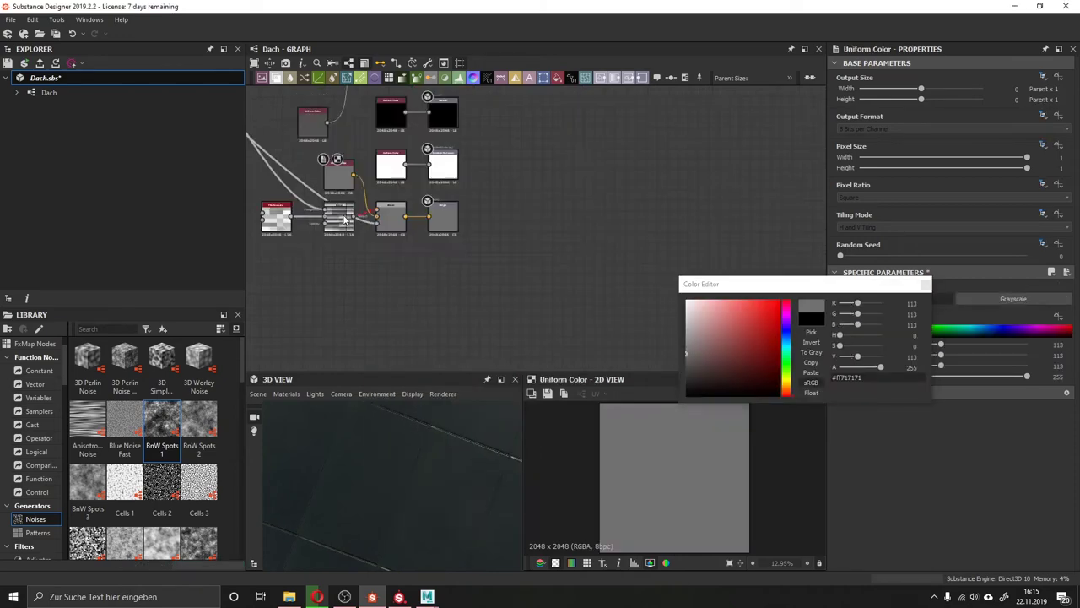
{"action": "scroll", "coordinate": [337, 169], "scroll_direction": "down", "scroll_amount": 1}
{"action": "scroll", "coordinate": [388, 210], "scroll_direction": "up", "scroll_amount": 3}
{"action": "left_click", "coordinate": [1013, 298]}
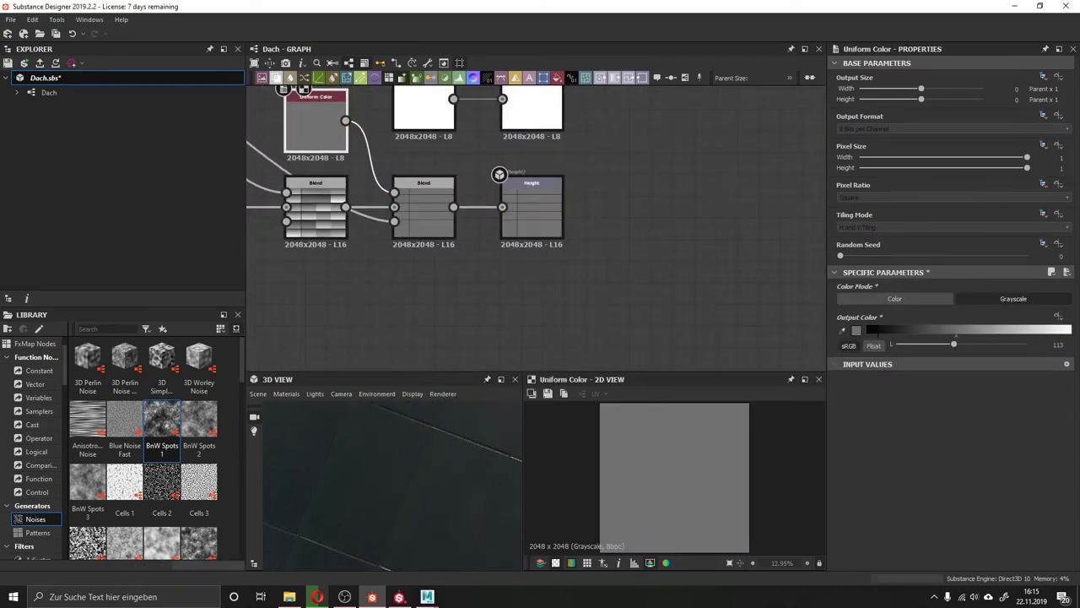
{"action": "scroll", "coordinate": [394, 195], "scroll_direction": "up", "scroll_amount": 2}
{"action": "left_click_drag", "start_coordinate": [954, 345], "coordinate": [931, 344]}
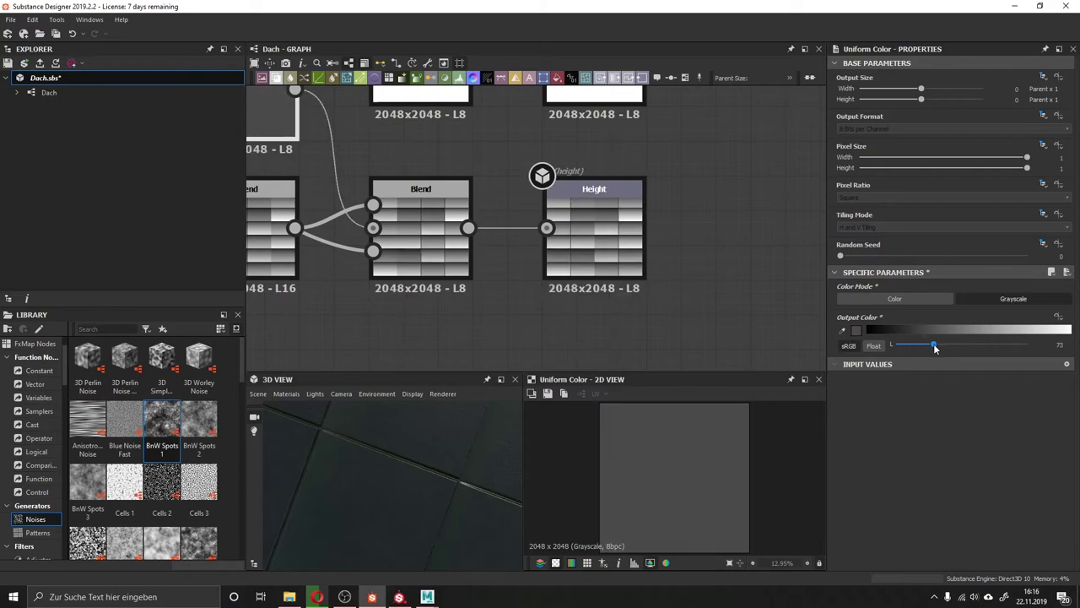
- Preview the Blend result in the 2D view and pan to the lower graph nodes
{"action": "double_click", "coordinate": [420, 245]}
{"action": "scroll", "coordinate": [473, 242], "scroll_direction": "up", "scroll_amount": 2}
{"action": "scroll", "coordinate": [523, 241], "scroll_direction": "down", "scroll_amount": 2}
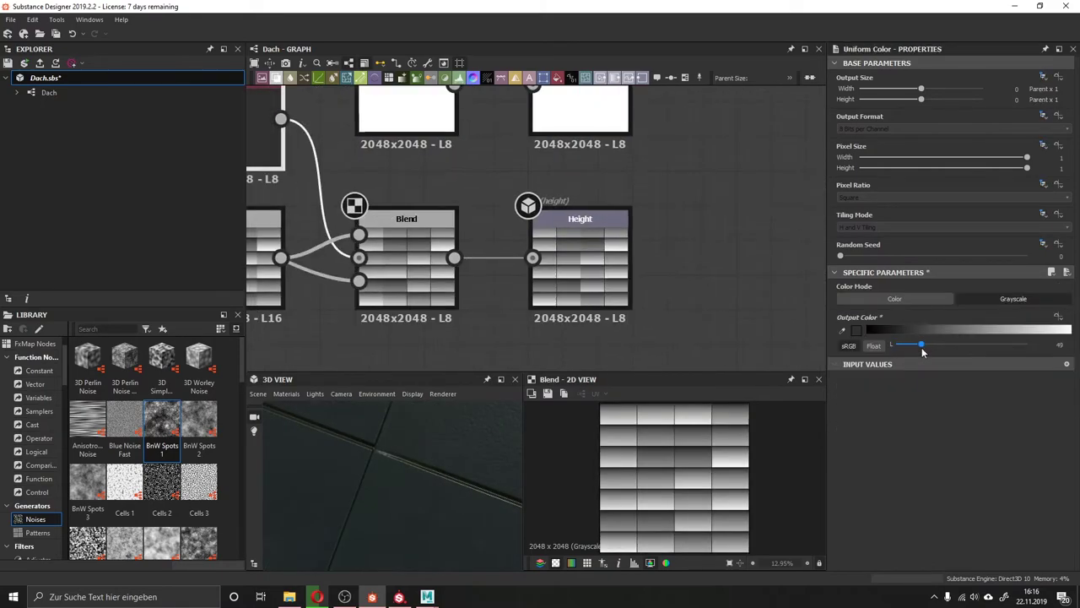
{"action": "scroll", "coordinate": [381, 314], "scroll_direction": "down", "scroll_amount": 3}
{"action": "scroll", "coordinate": [506, 313], "scroll_direction": "down", "scroll_amount": 3}
{"action": "scroll", "coordinate": [506, 313], "scroll_direction": "up", "scroll_amount": 5}
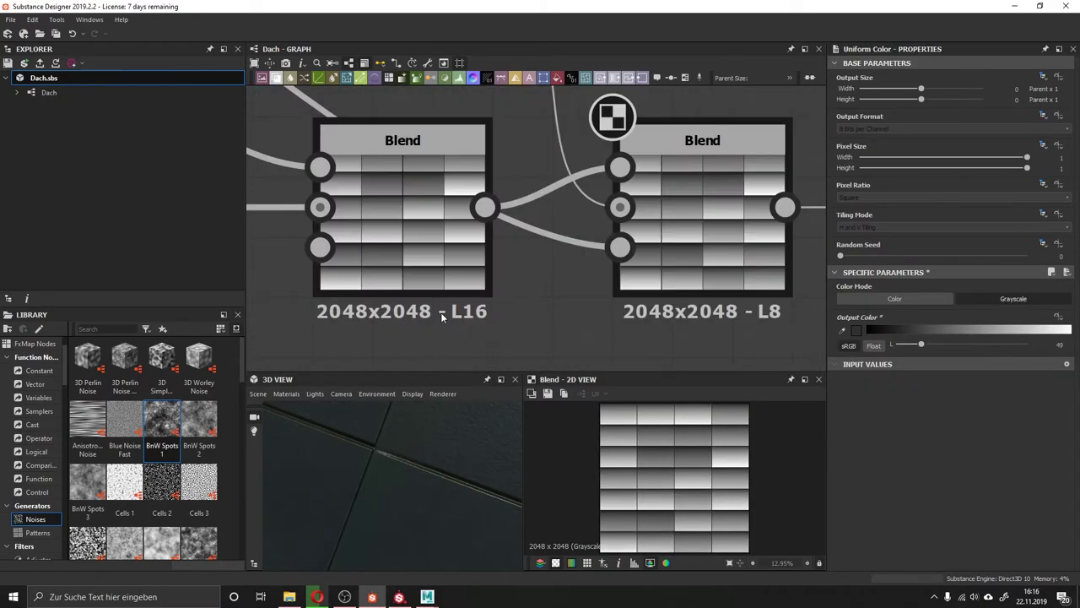
{"action": "scroll", "coordinate": [446, 308], "scroll_direction": "down", "scroll_amount": 5}
{"action": "scroll", "coordinate": [479, 288], "scroll_direction": "down", "scroll_amount": 2}
{"action": "middle_click_drag", "start_coordinate": [480, 288], "coordinate": [369, 123]}
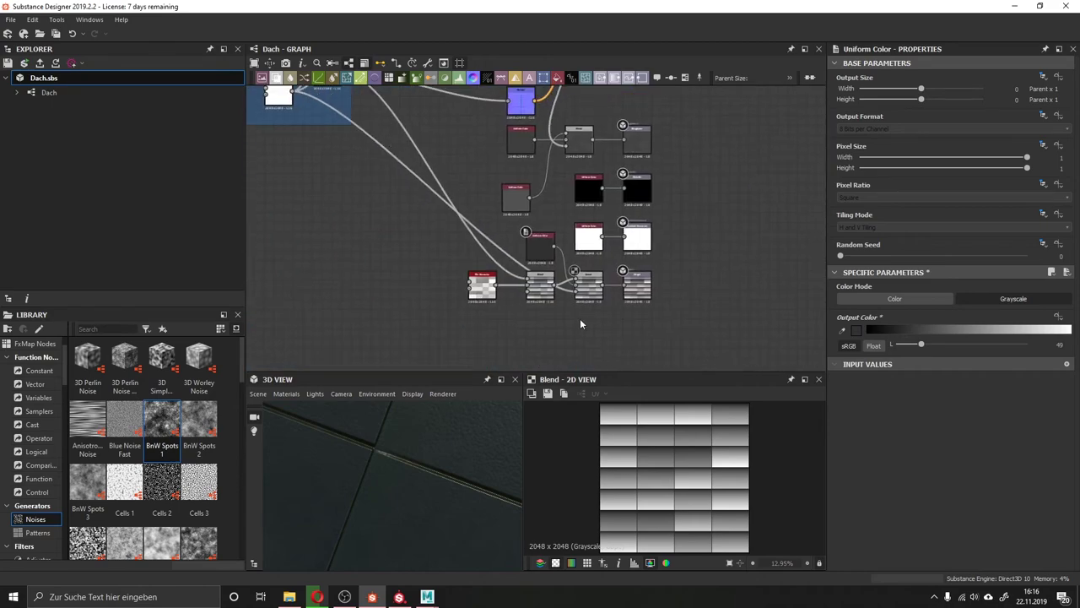
{"action": "scroll", "coordinate": [579, 323], "scroll_direction": "down", "scroll_amount": 1}
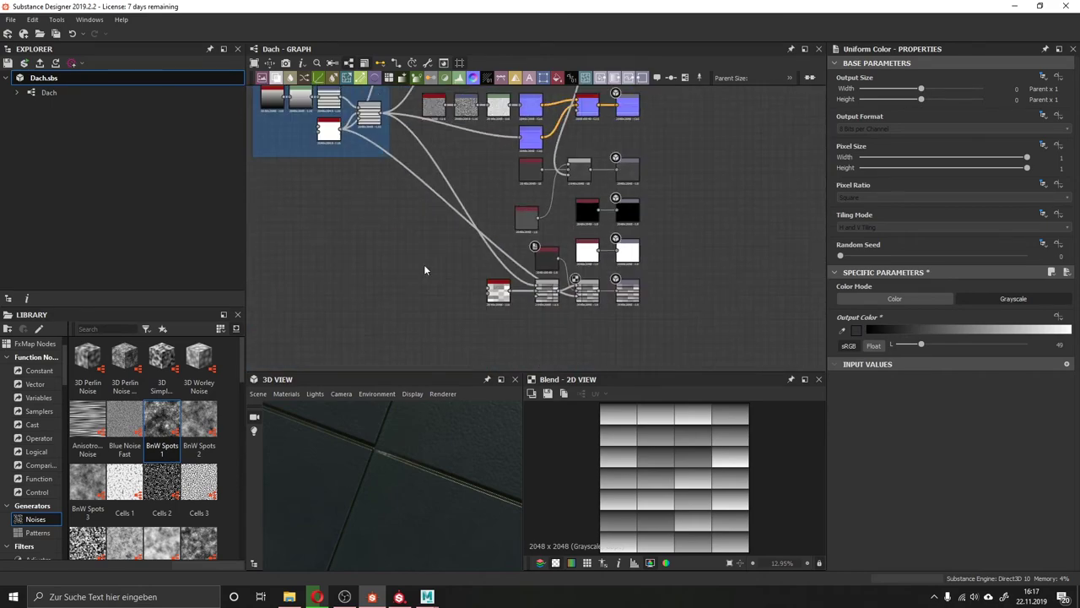
{"action": "key", "text": "space"}
- Place a new Blend node fed by the Uniform Color beneath the tile chain and preview it
{"action": "left_click", "coordinate": [447, 248]}
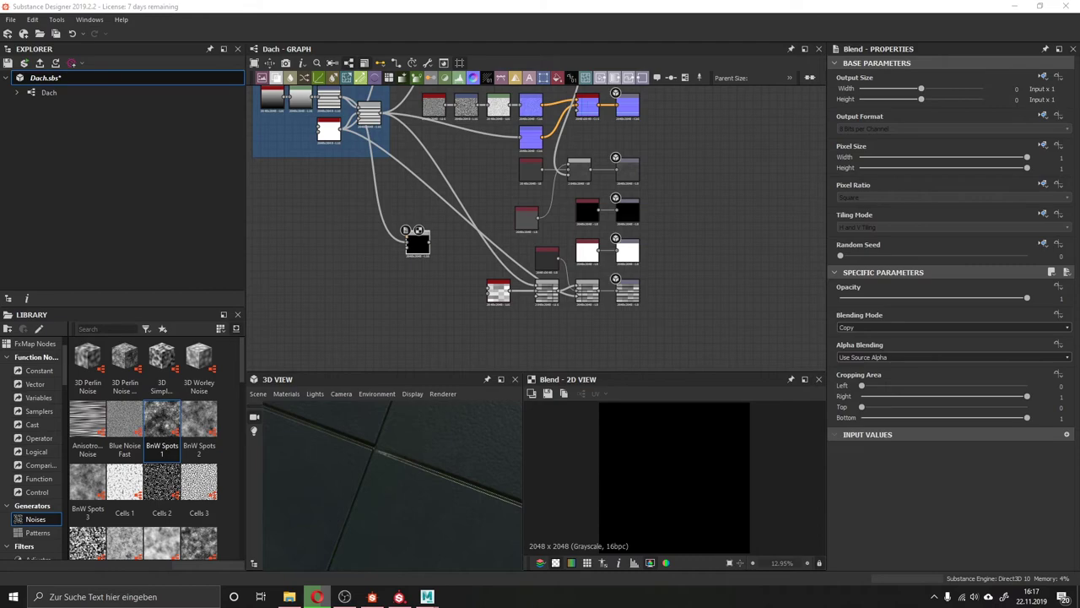
{"action": "scroll", "coordinate": [440, 251], "scroll_direction": "up", "scroll_amount": 2}
{"action": "scroll", "coordinate": [567, 259], "scroll_direction": "down", "scroll_amount": 2}
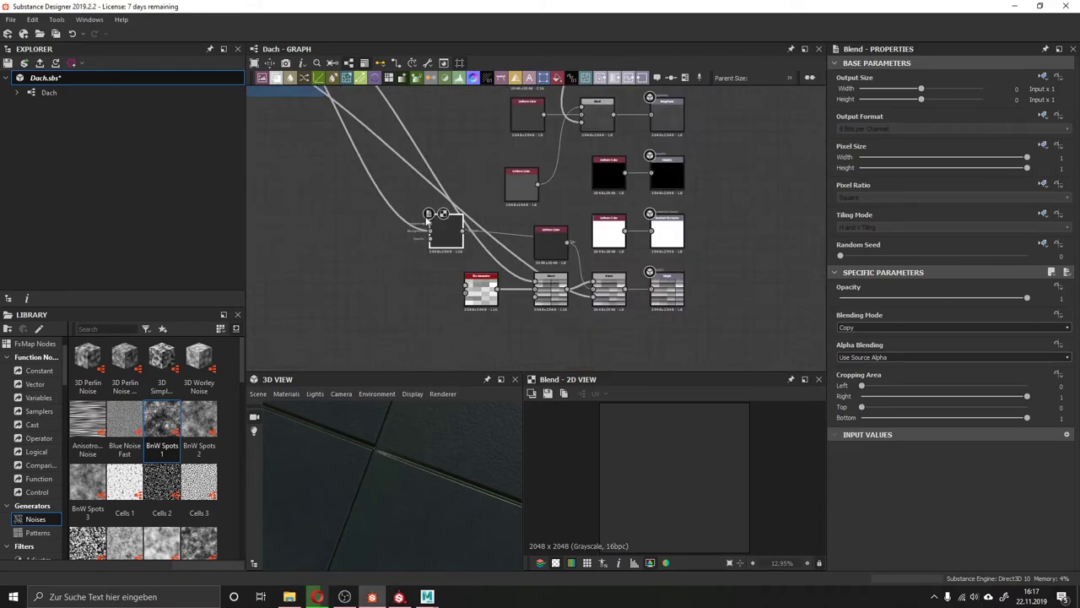
{"action": "scroll", "coordinate": [506, 253], "scroll_direction": "down", "scroll_amount": 2}
{"action": "scroll", "coordinate": [439, 245], "scroll_direction": "up", "scroll_amount": 5}
{"action": "scroll", "coordinate": [650, 409], "scroll_direction": "up", "scroll_amount": 5}
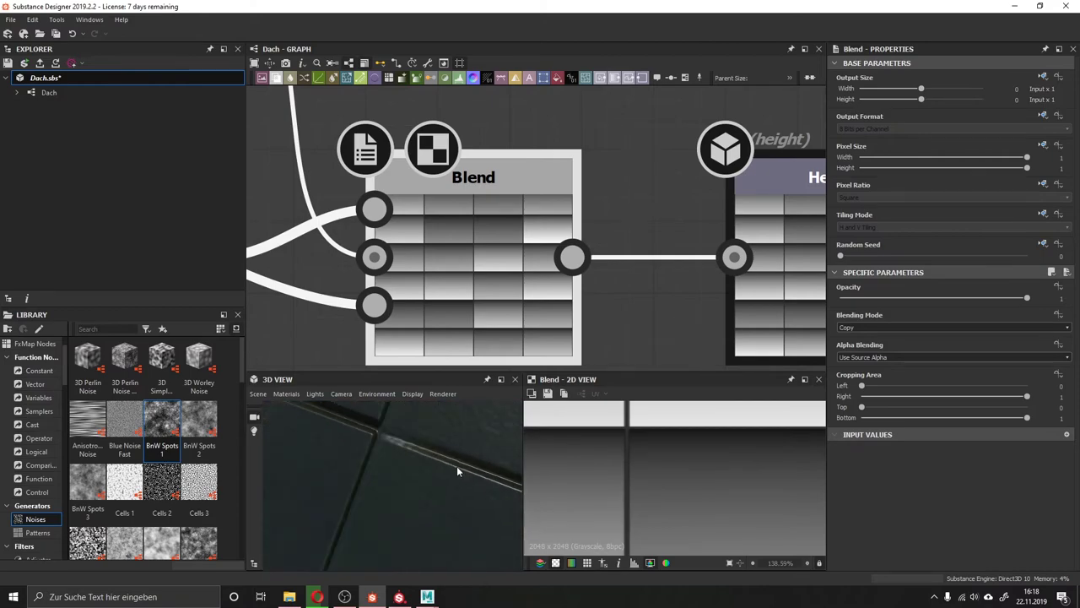
{"action": "scroll", "coordinate": [341, 243], "scroll_direction": "down", "scroll_amount": 5}
{"action": "left_click_drag", "start_coordinate": [409, 351], "coordinate": [353, 339]}
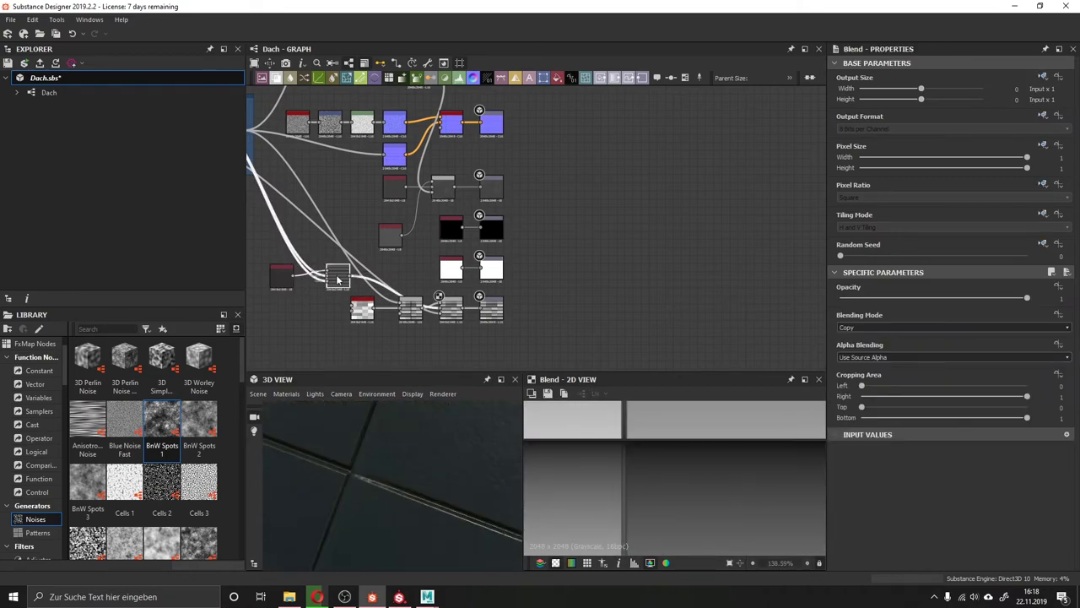
{"action": "double_click", "coordinate": [338, 278]}
{"action": "scroll", "coordinate": [422, 279], "scroll_direction": "up", "scroll_amount": 2}
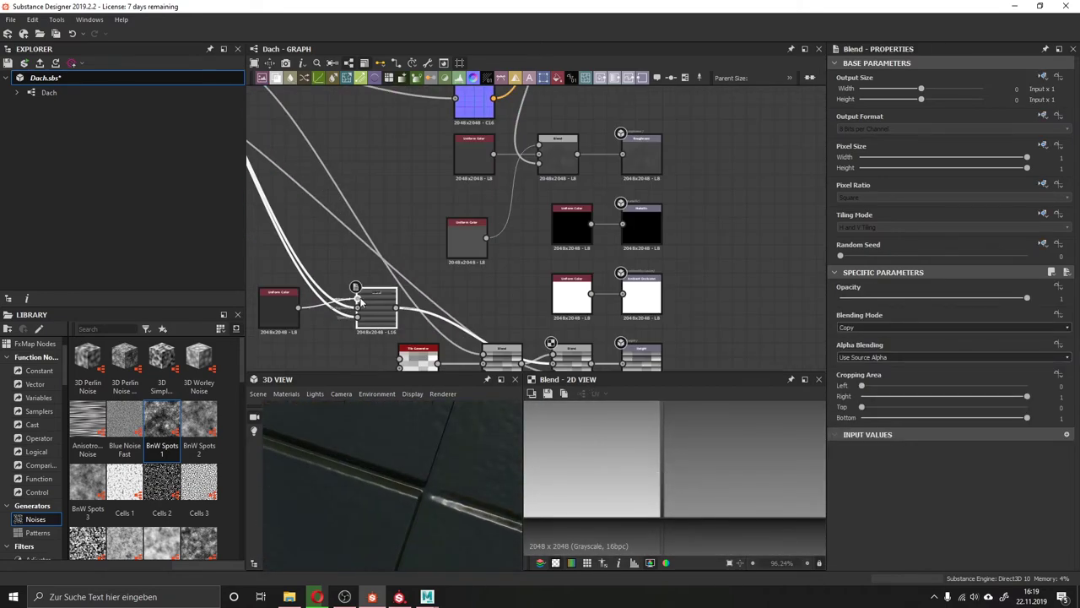
{"action": "left_click_drag", "start_coordinate": [405, 270], "coordinate": [466, 353]}
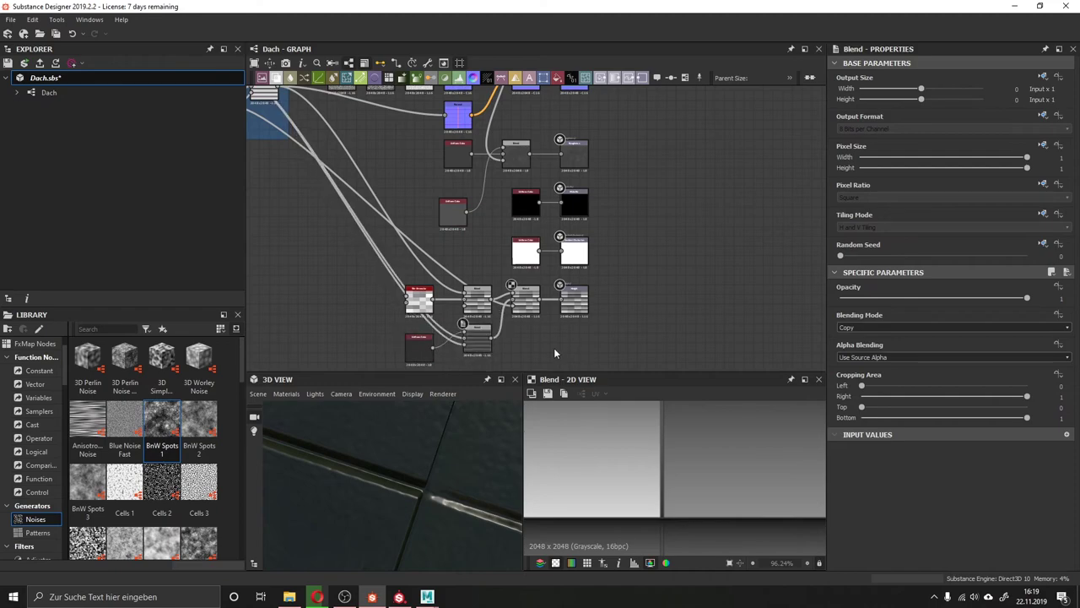
- Save the package as Dach.sbs, overwriting the existing file
{"action": "right_click", "coordinate": [44, 78]}
{"action": "left_click", "coordinate": [127, 166]}
{"action": "left_click", "coordinate": [429, 295]}
{"action": "left_click", "coordinate": [535, 296]}
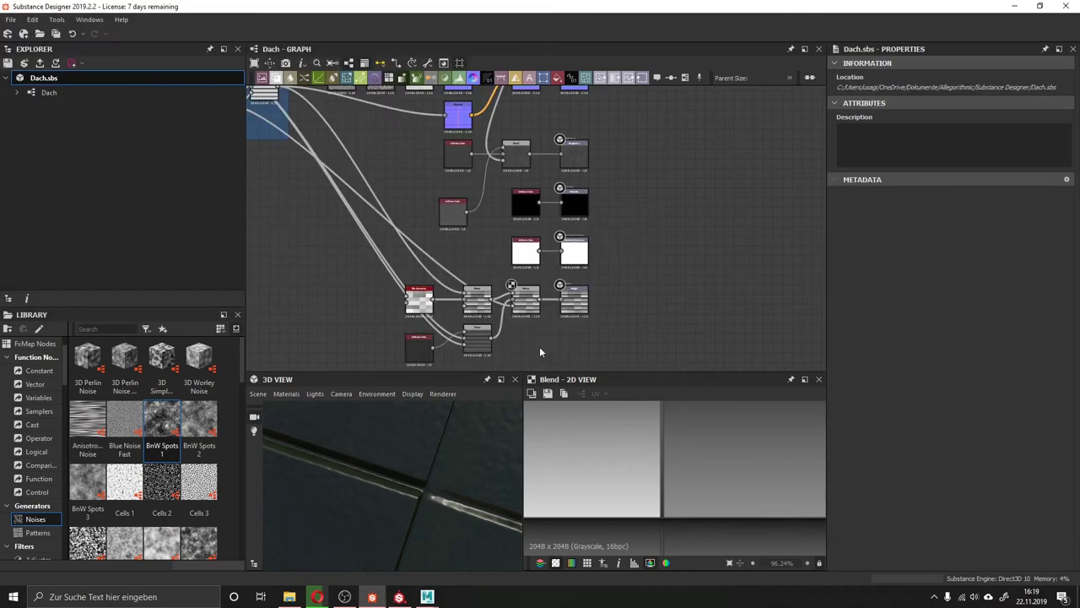
{"action": "left_click", "coordinate": [400, 597]}
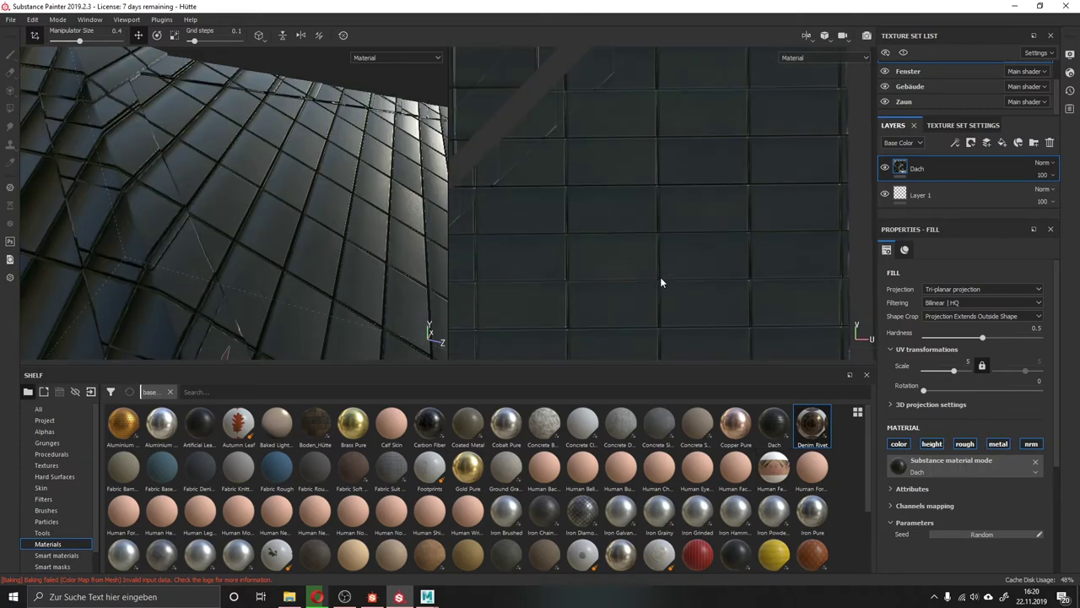
- Keep the Dach fill on tri-planar projection and create a new folder above the Dach layer
{"action": "mouse_move", "coordinate": [321, 196]}
{"action": "left_mouse_down", "text": "alt"}
{"action": "mouse_move", "coordinate": [335, 255]}
{"action": "mouse_move", "coordinate": [313, 278]}
{"action": "left_mouse_up", "text": "alt"}
{"action": "left_click", "coordinate": [968, 291]}
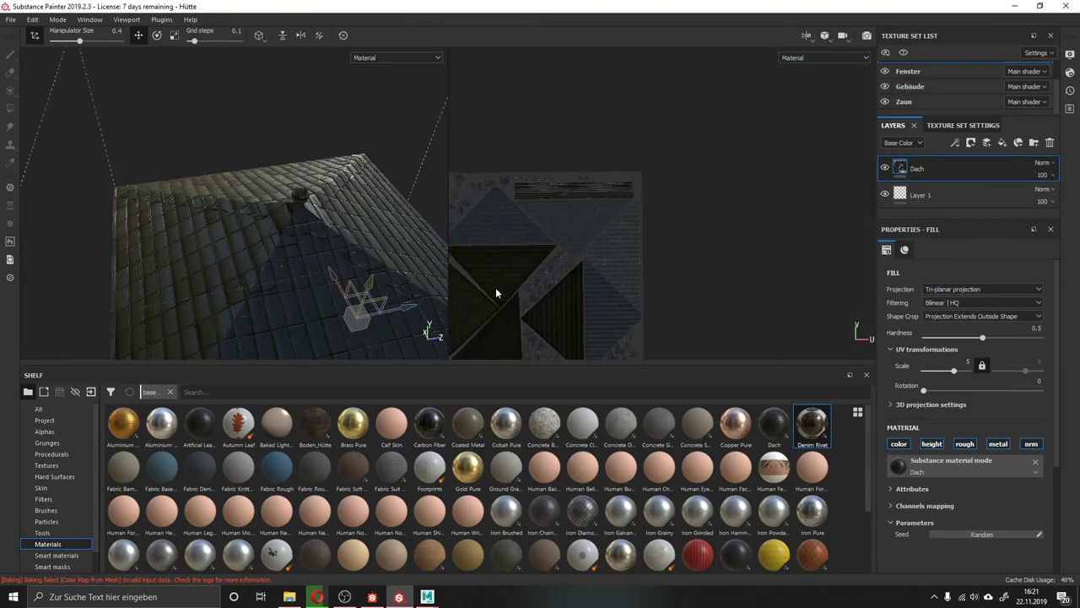
{"action": "scroll", "coordinate": [495, 287], "scroll_direction": "up", "scroll_amount": 1}
{"action": "scroll", "coordinate": [975, 287], "scroll_direction": "up", "scroll_amount": 1}
{"action": "scroll", "coordinate": [975, 289], "scroll_direction": "down", "scroll_amount": 1}
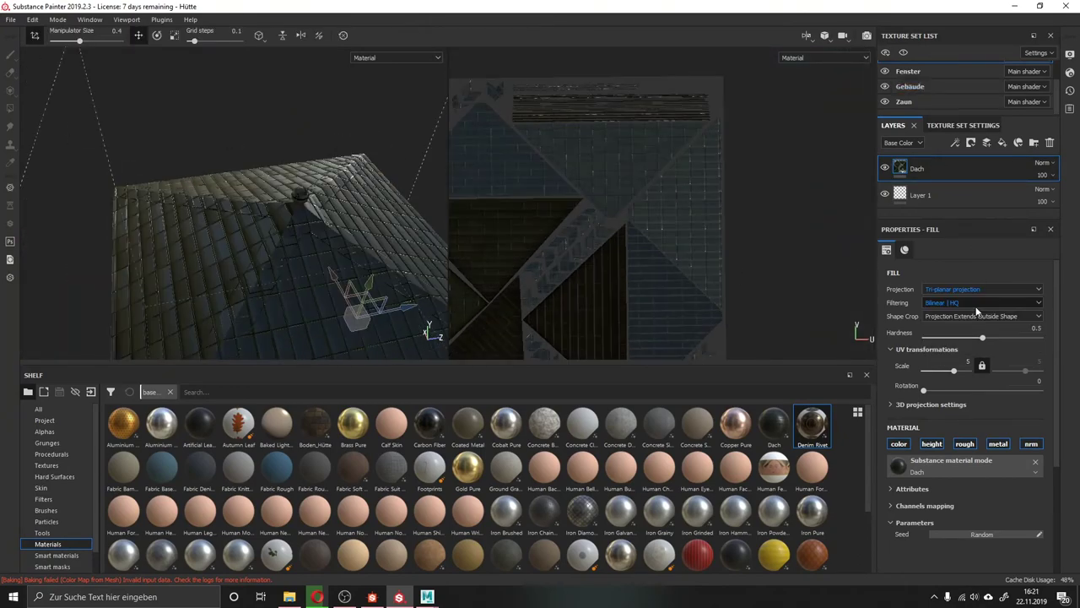
{"action": "key", "text": "ctrl+g"}
- Name the folder Dach-Oben and give the Dach layer a black mask with polygon fill
{"action": "double_click", "coordinate": [948, 170]}
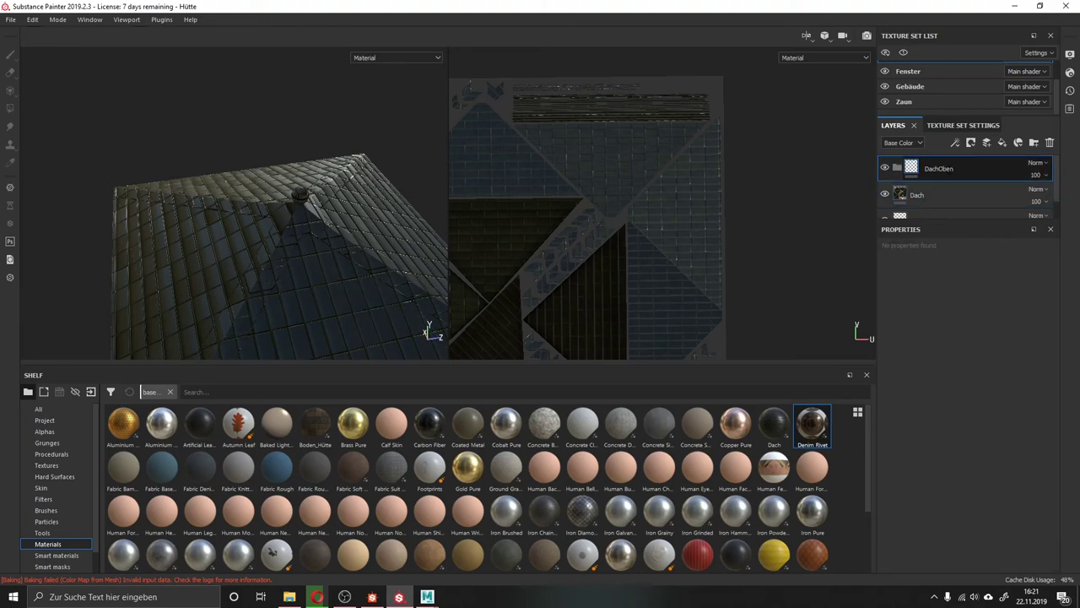
{"action": "left_click", "coordinate": [928, 194]}
{"action": "left_click", "coordinate": [1018, 142]}
{"action": "left_click", "coordinate": [1013, 200]}
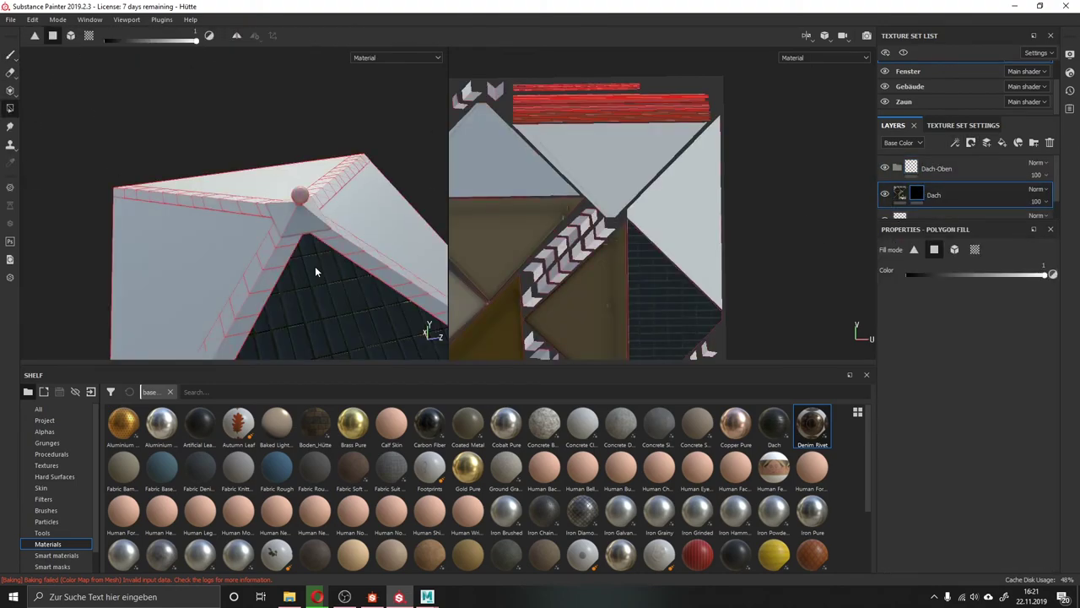
{"action": "left_click", "coordinate": [900, 194]}
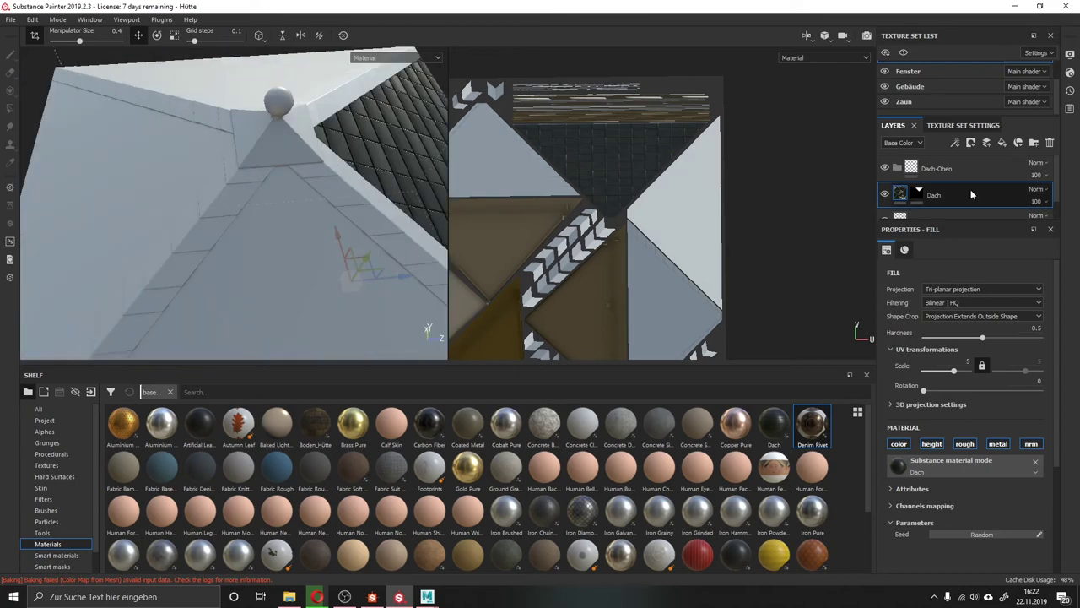
{"action": "type", "text": "90"}
- Duplicate the Dach layer for other roof faces, rotating the copies' tiles to 180 and 270
{"action": "key", "text": "Return"}
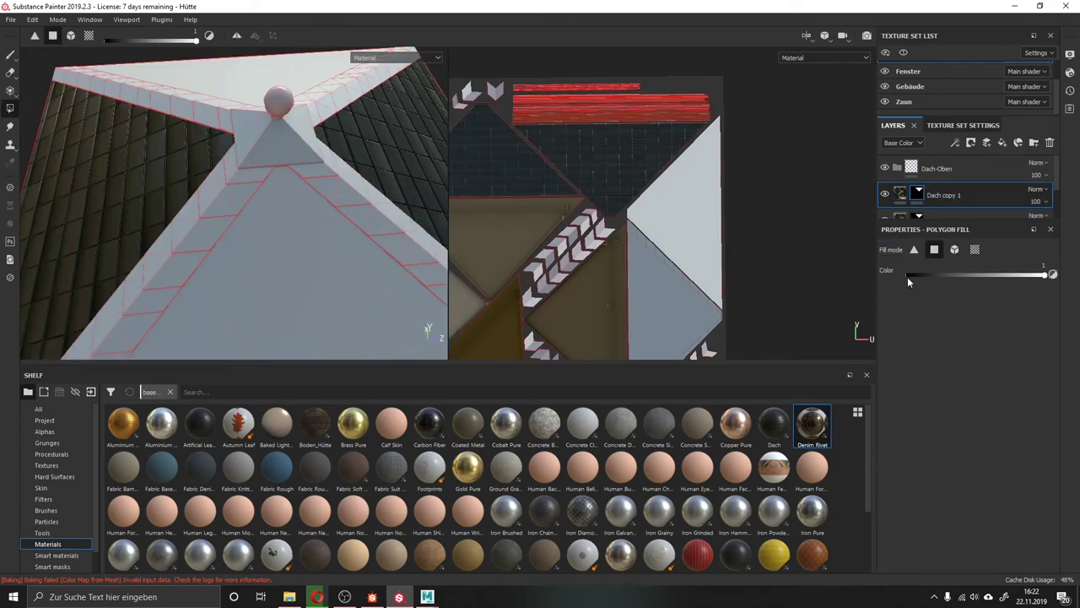
{"action": "mouse_move", "coordinate": [253, 211]}
{"action": "left_mouse_down", "text": "alt"}
{"action": "mouse_move", "coordinate": [139, 286]}
{"action": "mouse_move", "coordinate": [313, 250]}
{"action": "left_mouse_up", "text": "alt"}
{"action": "left_click", "coordinate": [927, 391]}
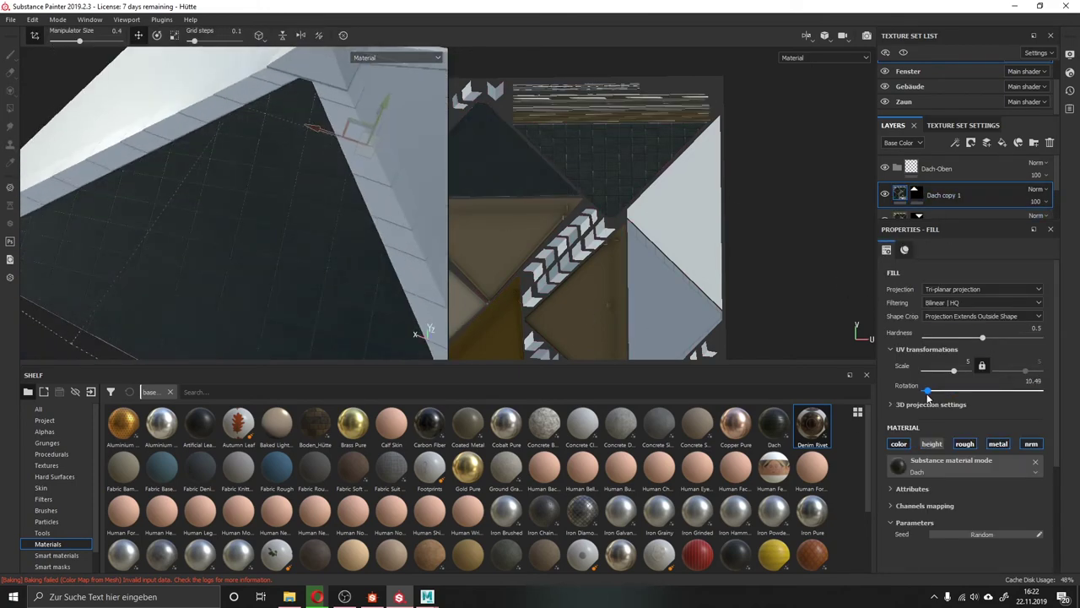
{"action": "type", "text": "0"}
{"action": "key", "text": "Return"}
{"action": "key", "text": "f"}
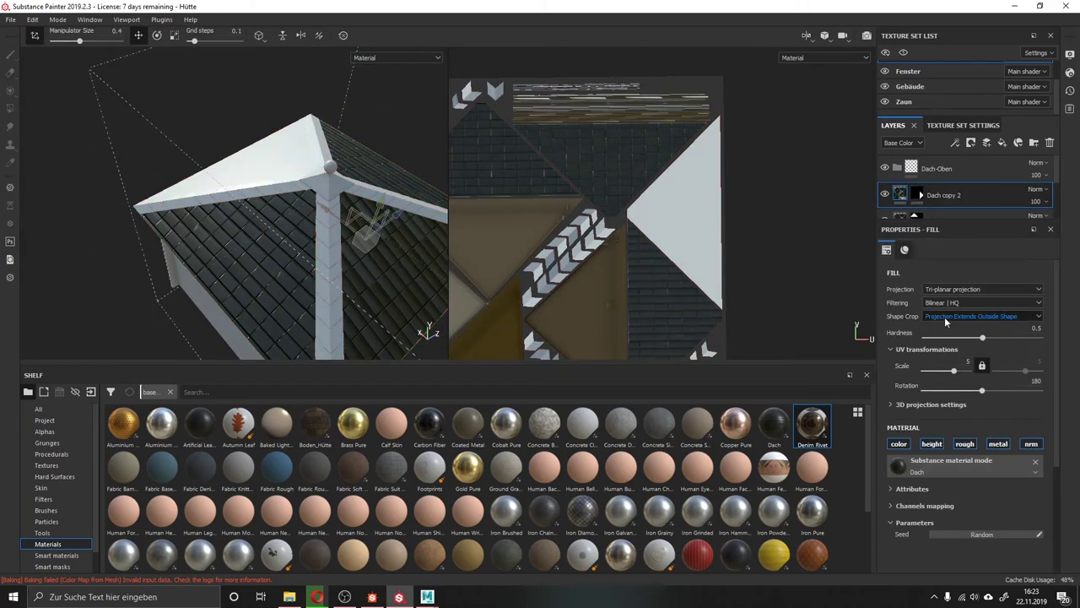
{"action": "left_click_drag", "start_coordinate": [338, 211], "coordinate": [363, 278], "text": "alt"}
{"action": "key", "text": "Return"}
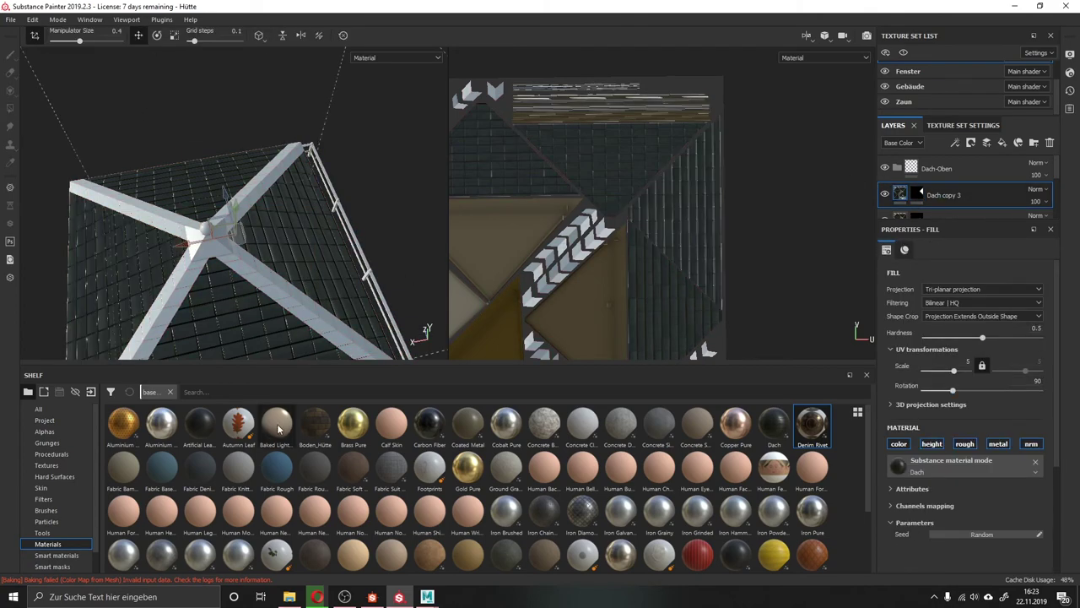
{"action": "mouse_move", "coordinate": [157, 106]}
{"action": "left_mouse_down", "text": "alt"}
{"action": "mouse_move", "coordinate": [337, 214]}
{"action": "mouse_move", "coordinate": [258, 261]}
{"action": "left_mouse_up", "text": "alt"}
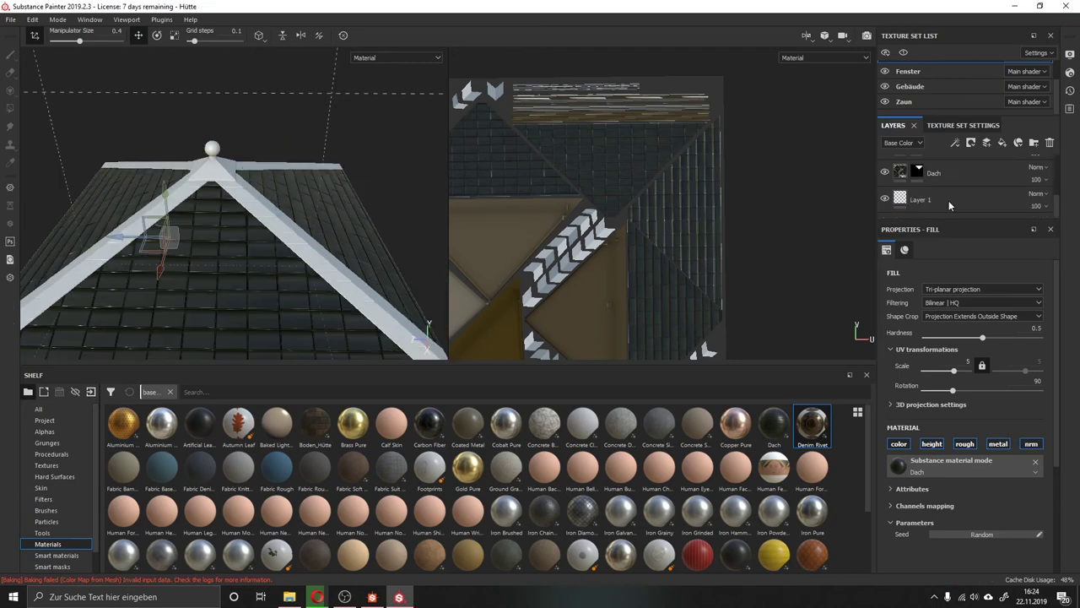
{"action": "scroll", "coordinate": [977, 187], "scroll_direction": "down", "scroll_amount": 1}
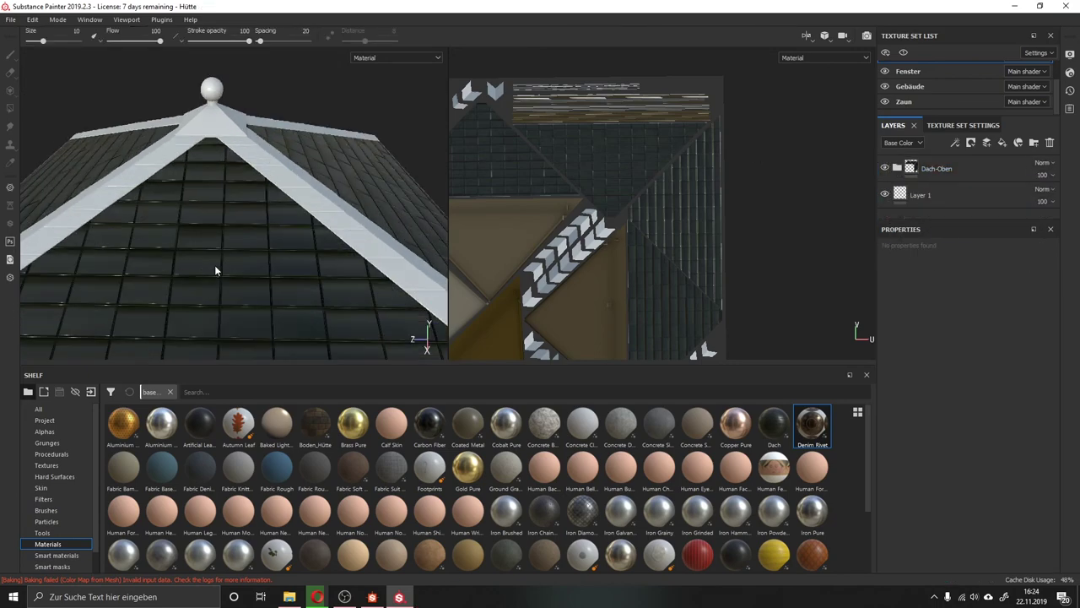
{"action": "left_click_drag", "start_coordinate": [214, 265], "coordinate": [268, 180], "text": "alt"}
{"action": "scroll", "coordinate": [269, 180], "scroll_direction": "up", "scroll_amount": 5}
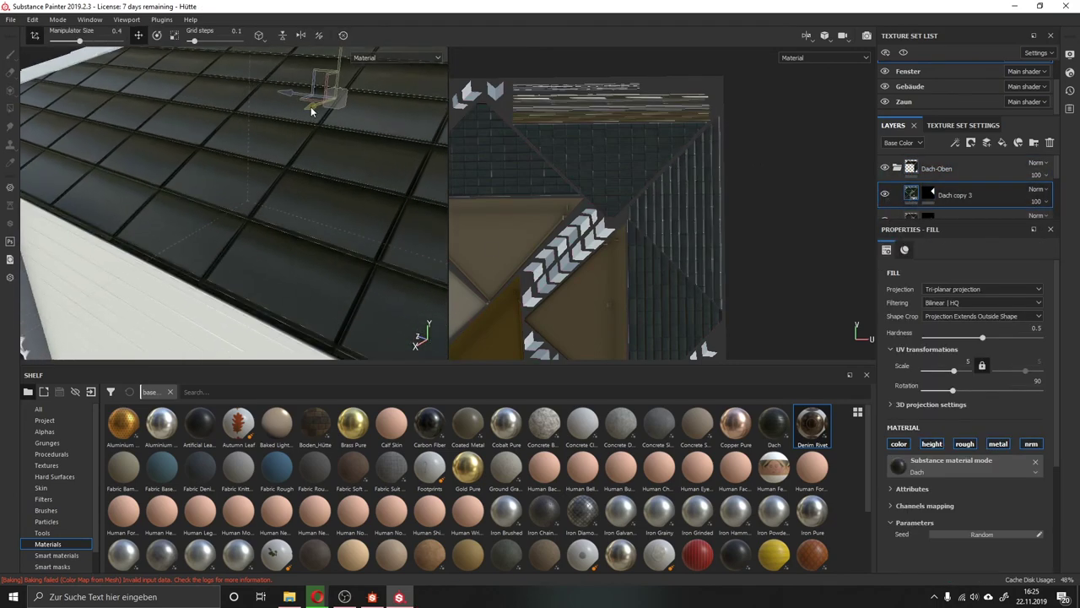
{"action": "scroll", "coordinate": [624, 252], "scroll_direction": "down", "scroll_amount": 2}
{"action": "scroll", "coordinate": [623, 251], "scroll_direction": "up", "scroll_amount": 5}
{"action": "mouse_move", "coordinate": [307, 108]}
{"action": "left_mouse_down", "text": "alt"}
{"action": "mouse_move", "coordinate": [137, 135]}
{"action": "mouse_move", "coordinate": [257, 208]}
{"action": "left_mouse_up", "text": "alt"}
{"action": "scroll", "coordinate": [137, 135], "scroll_direction": "up", "scroll_amount": 5}
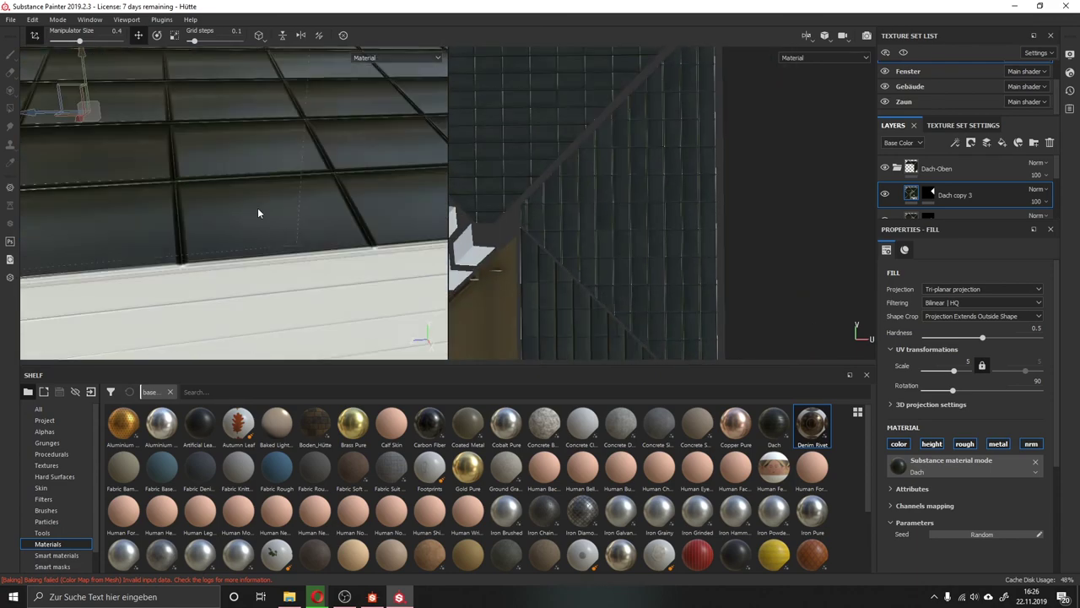
{"action": "scroll", "coordinate": [257, 207], "scroll_direction": "down", "scroll_amount": 5}
{"action": "mouse_move", "coordinate": [143, 194]}
{"action": "left_mouse_down", "text": "alt"}
{"action": "mouse_move", "coordinate": [179, 226]}
{"action": "mouse_move", "coordinate": [299, 227]}
{"action": "mouse_move", "coordinate": [157, 313]}
{"action": "left_mouse_up", "text": "alt"}
{"action": "scroll", "coordinate": [299, 228], "scroll_direction": "up", "scroll_amount": 5}
{"action": "scroll", "coordinate": [300, 228], "scroll_direction": "down", "scroll_amount": 8}
{"action": "scroll", "coordinate": [300, 228], "scroll_direction": "up", "scroll_amount": 8}
{"action": "scroll", "coordinate": [157, 313], "scroll_direction": "down", "scroll_amount": 5}
{"action": "left_click", "coordinate": [894, 198]}
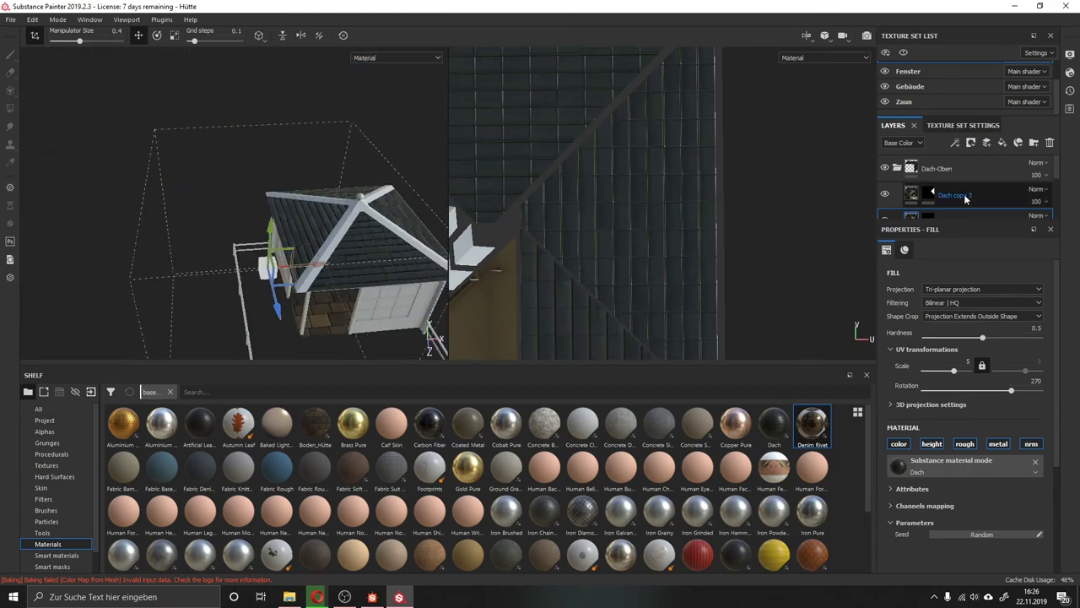
{"action": "scroll", "coordinate": [895, 198], "scroll_direction": "down", "scroll_amount": 1}
{"action": "scroll", "coordinate": [232, 268], "scroll_direction": "down", "scroll_amount": 3}
{"action": "scroll", "coordinate": [308, 228], "scroll_direction": "up", "scroll_amount": 5}
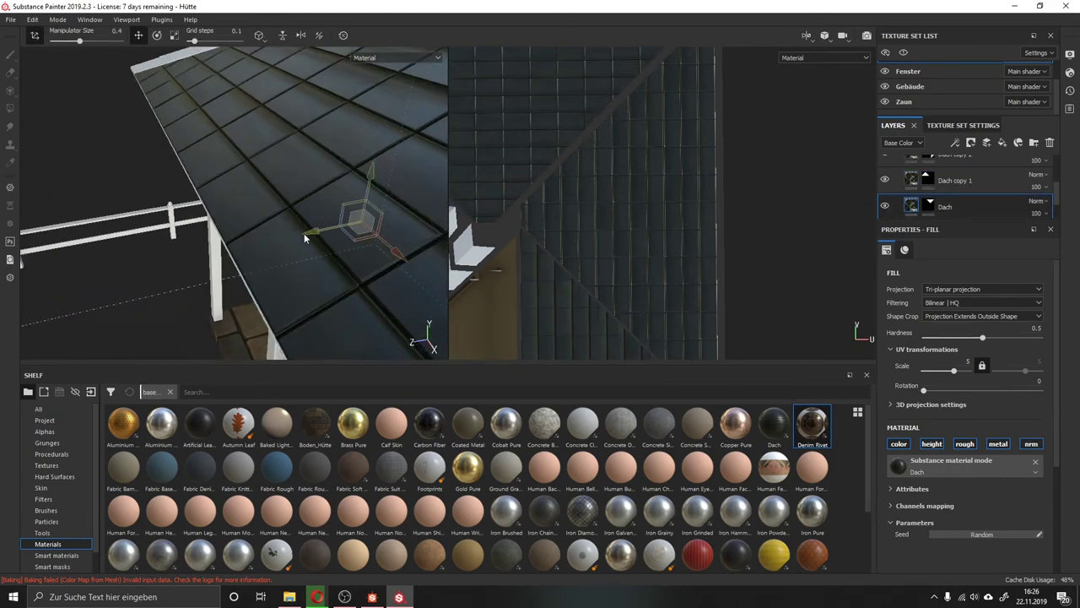
{"action": "left_click_drag", "start_coordinate": [303, 233], "coordinate": [542, 217], "text": "alt"}
{"action": "left_click", "coordinate": [953, 180]}
{"action": "left_click_drag", "start_coordinate": [278, 228], "coordinate": [249, 238], "text": "alt"}
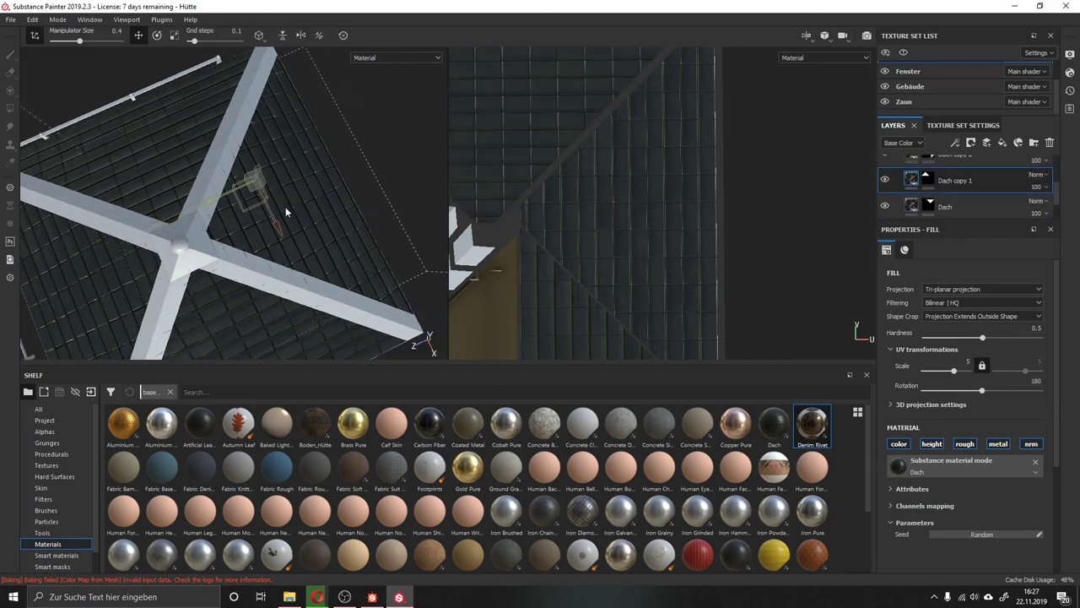